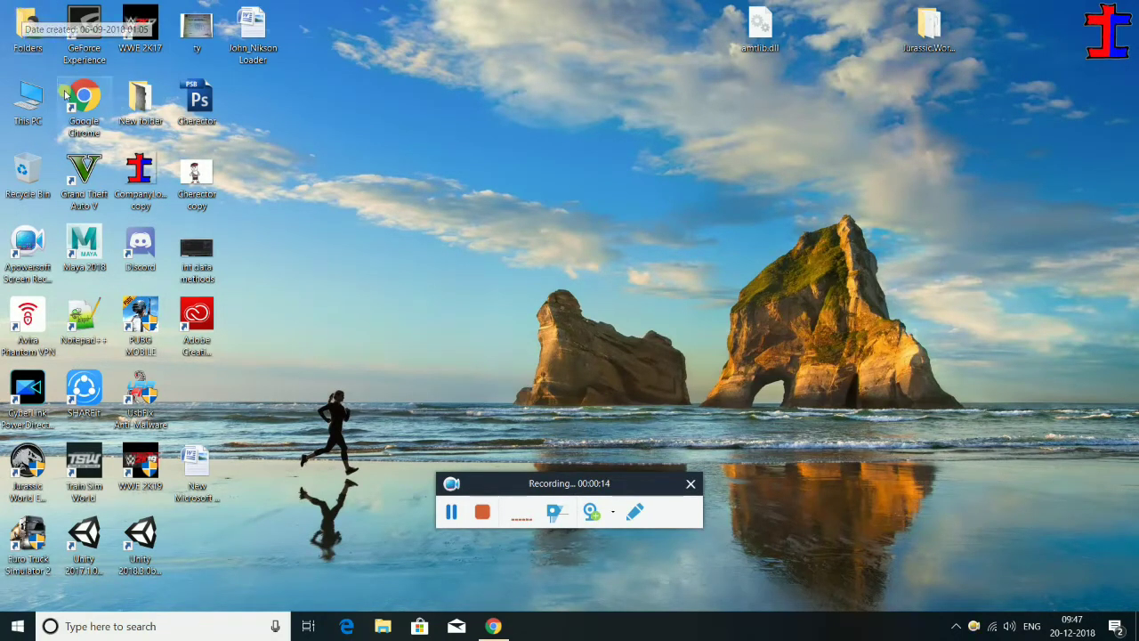
# Launch Unity 2018.3.0b12, continue in offline mode, and open the JCGAMES DEMO project
pyautogui.click(141, 534)
pyautogui.doubleClick(141, 534)
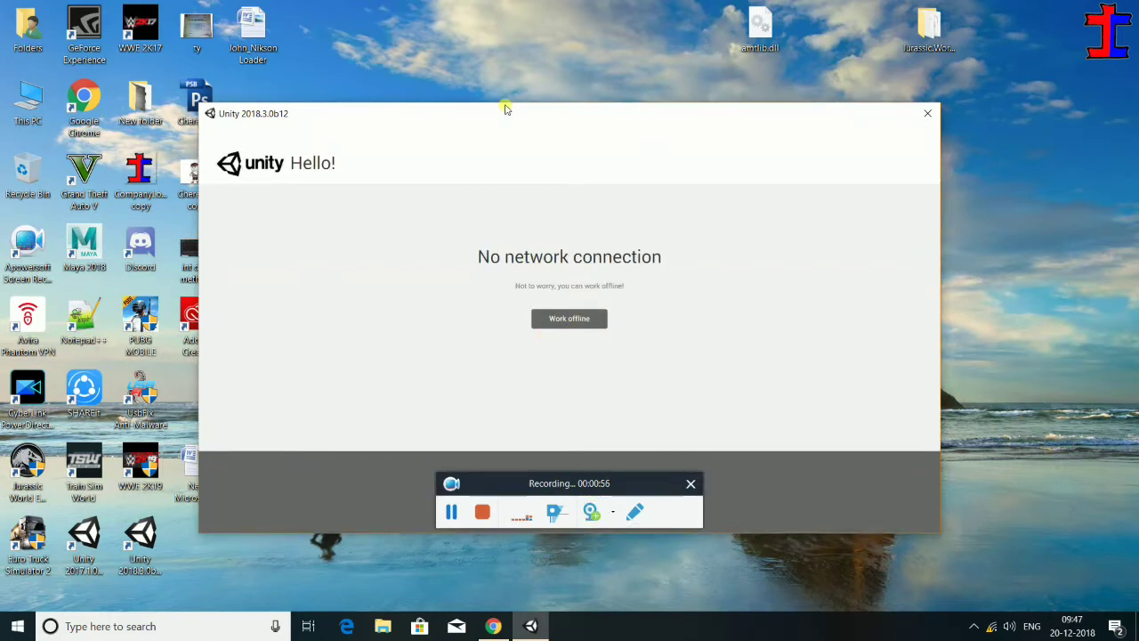
pyautogui.moveTo(512, 127); pyautogui.dragTo(539, 126)
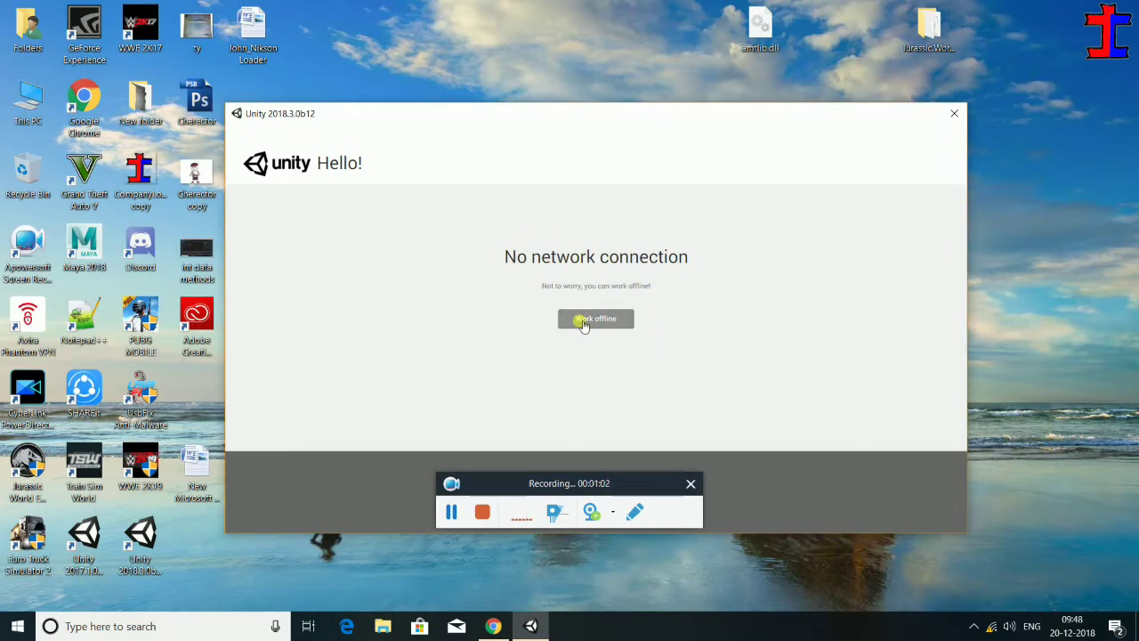
pyautogui.click(583, 324)
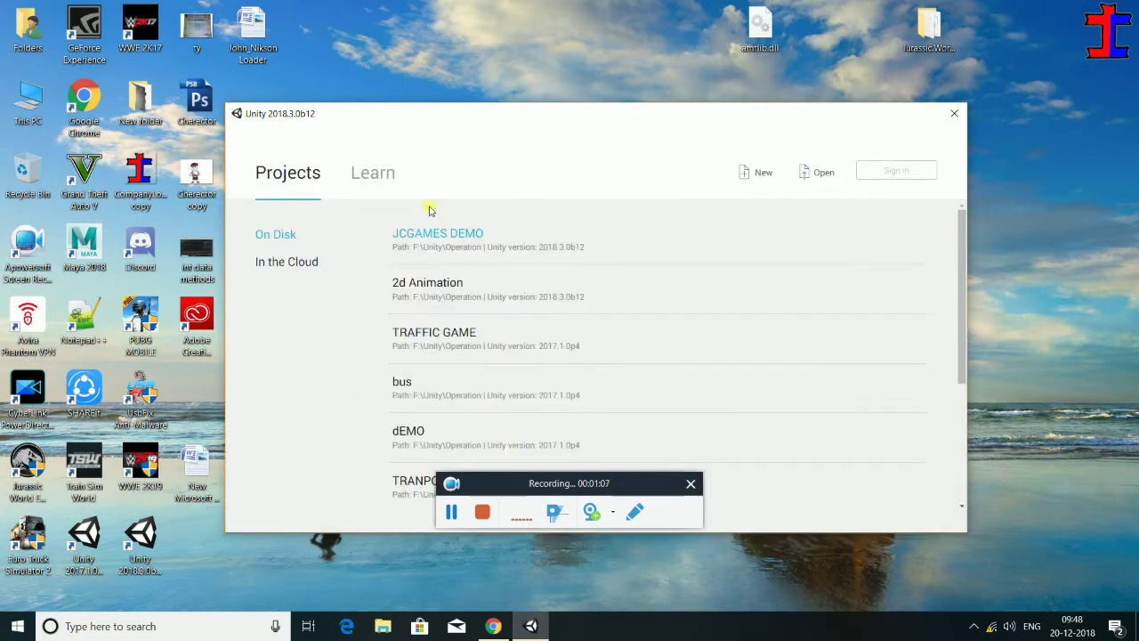
pyautogui.click(438, 236)
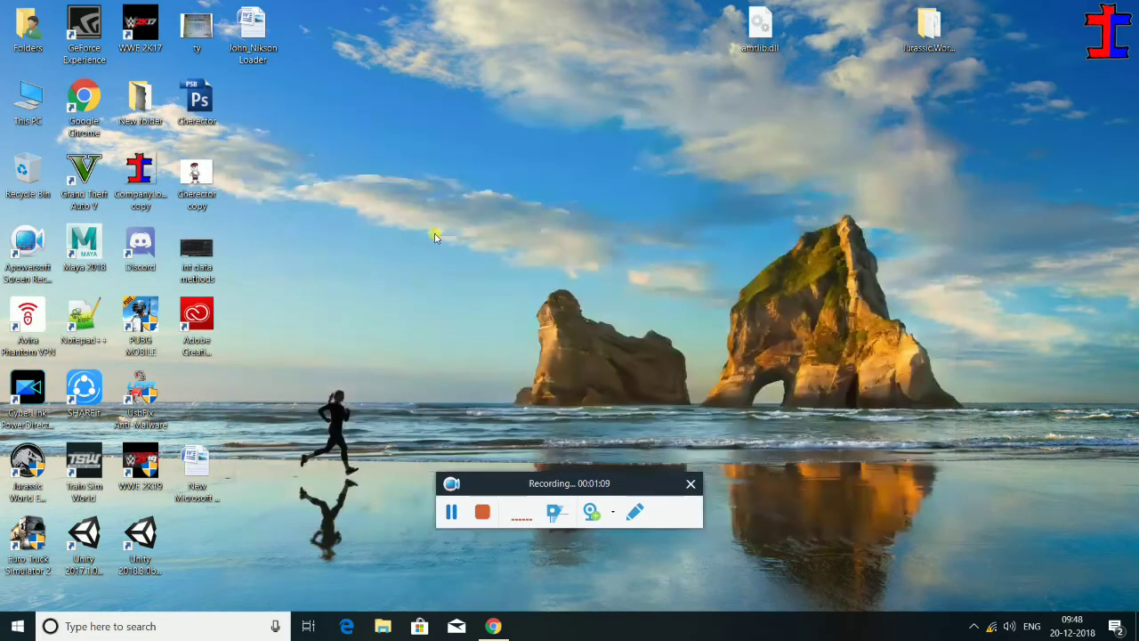
pyautogui.rightClick(475, 162)
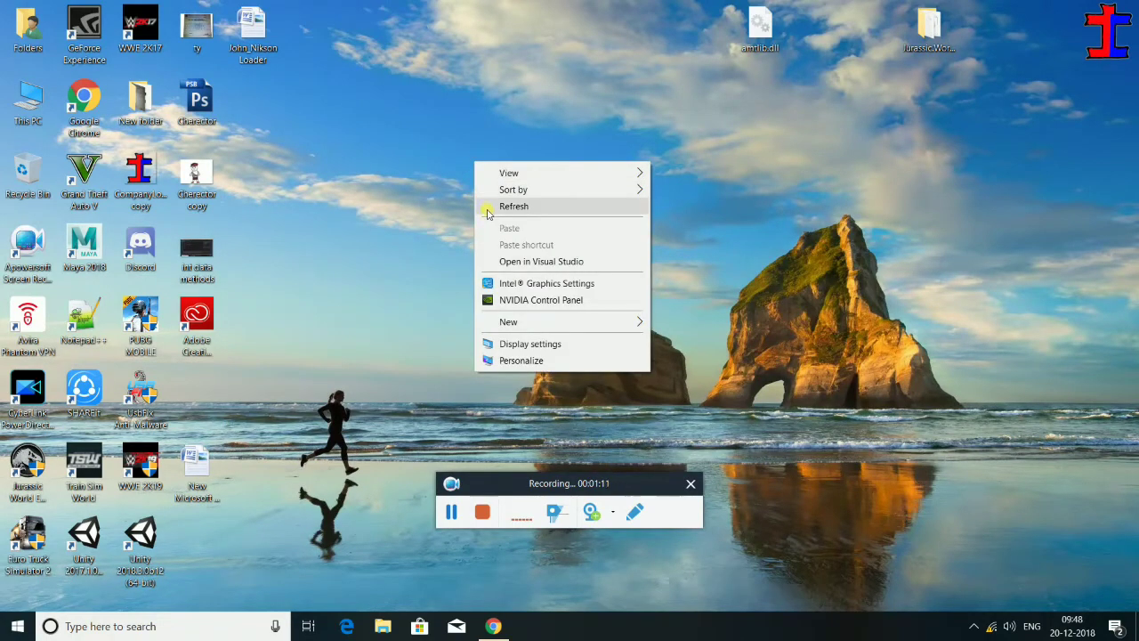
pyautogui.click(487, 213)
pyautogui.rightClick(478, 161)
pyautogui.click(487, 204)
pyautogui.rightClick(489, 205)
pyautogui.click(514, 250)
pyautogui.rightClick(510, 222)
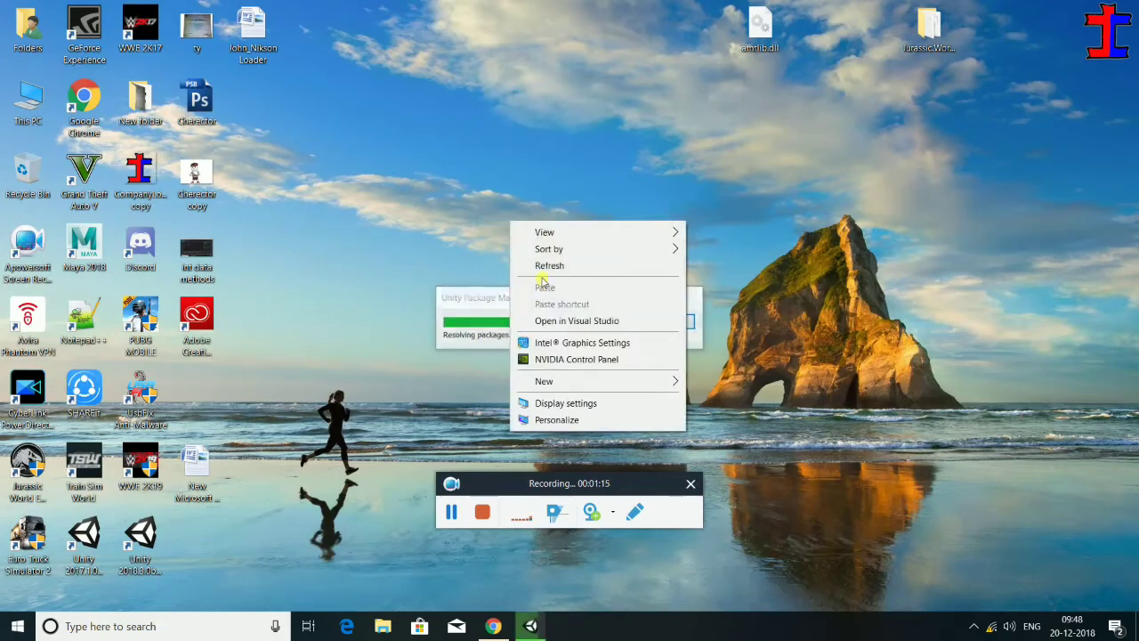
pyautogui.click(544, 270)
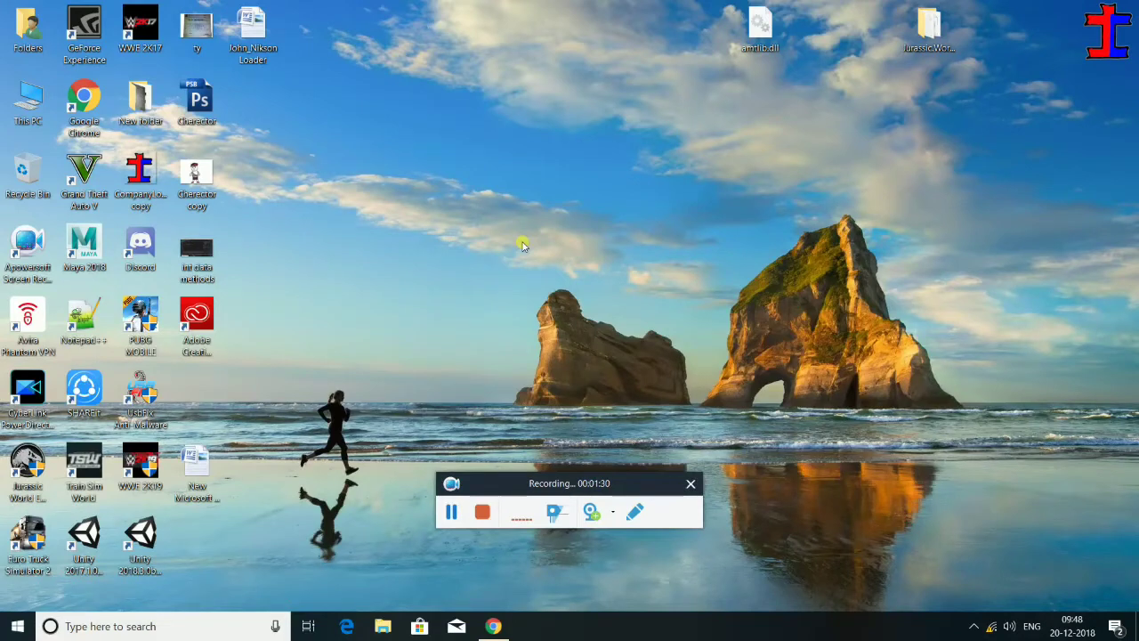
pyautogui.rightClick(533, 123)
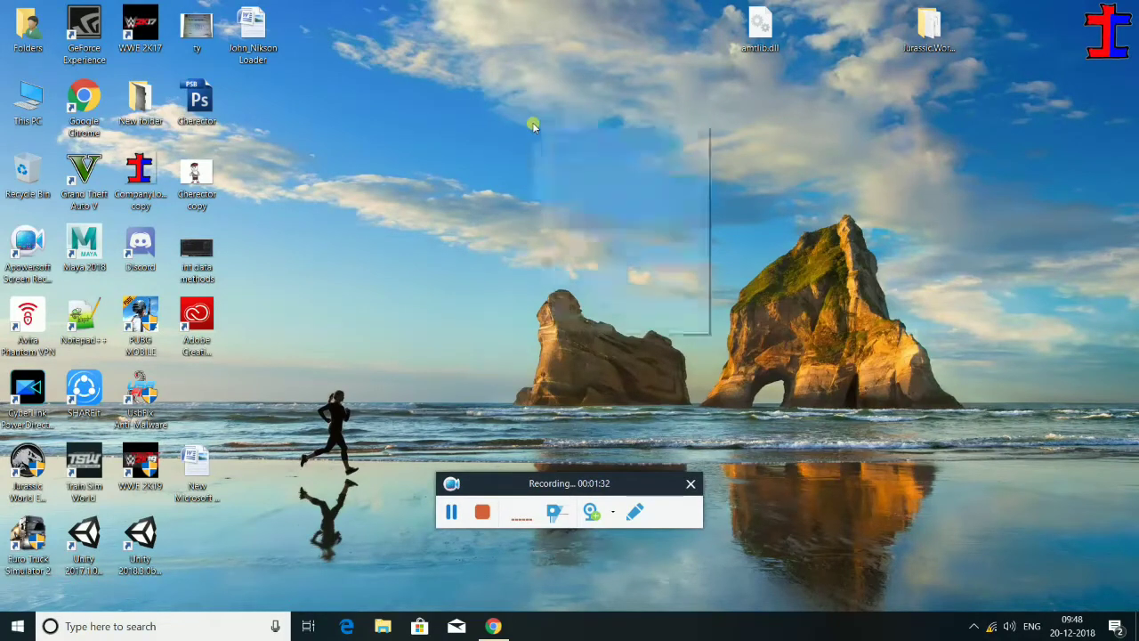
pyautogui.click(557, 168)
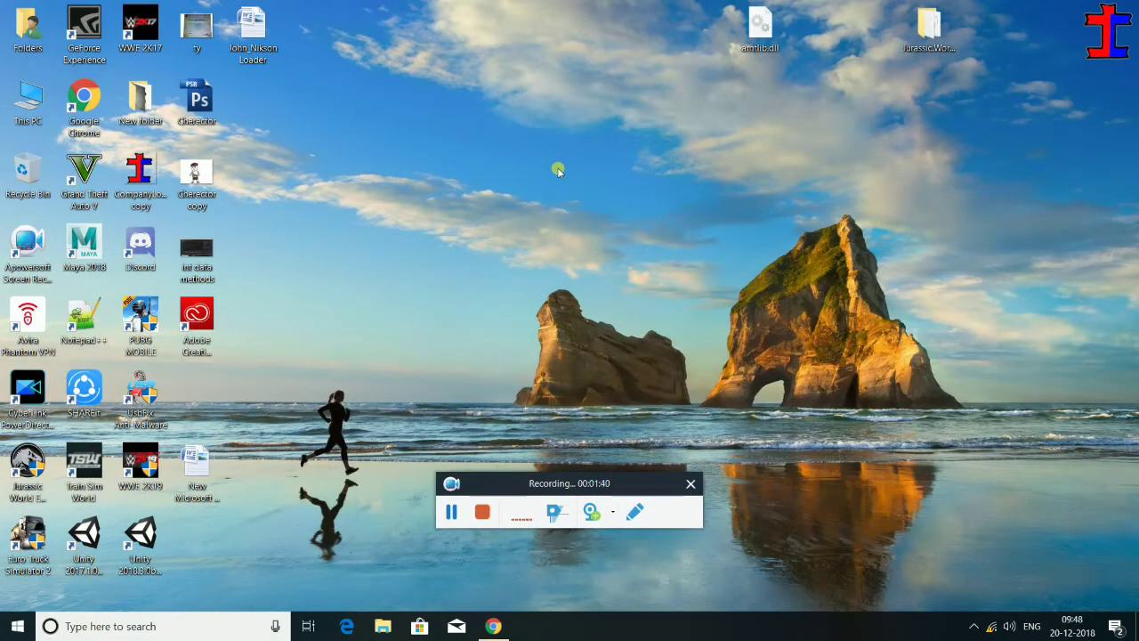
pyautogui.rightClick(548, 119)
pyautogui.click(569, 162)
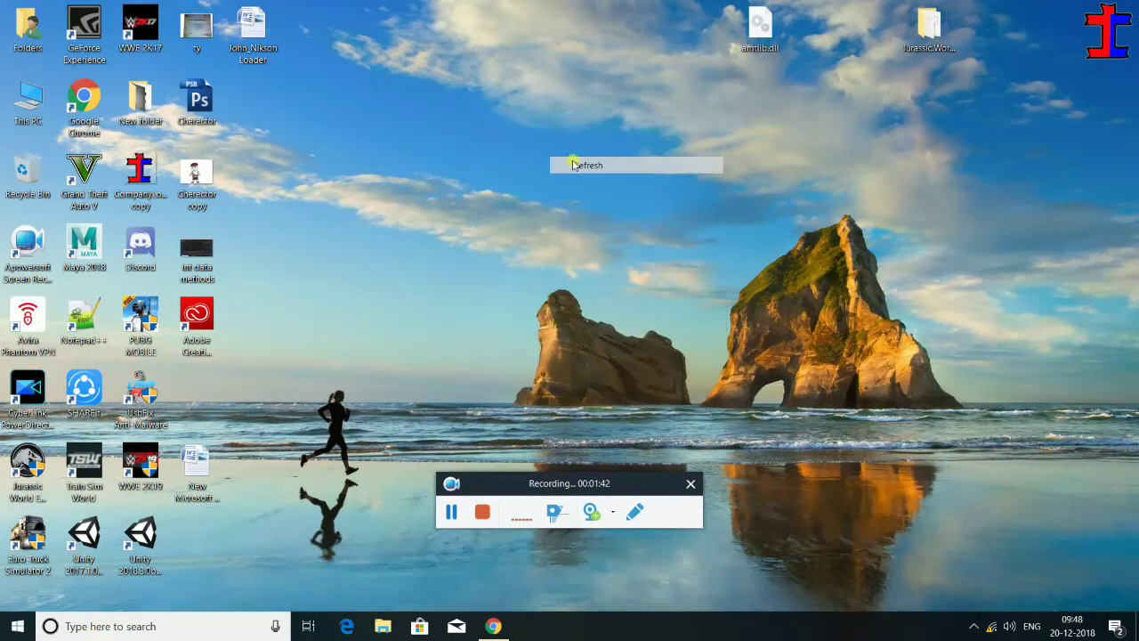
pyautogui.rightClick(568, 118)
pyautogui.click(594, 162)
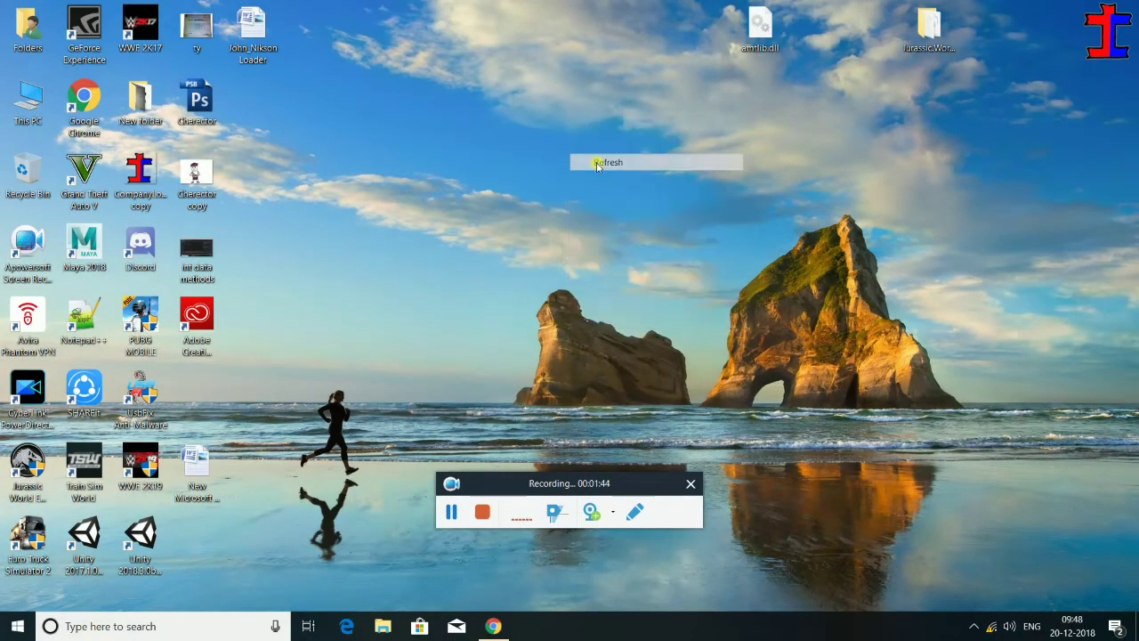
pyautogui.rightClick(579, 158)
pyautogui.click(580, 198)
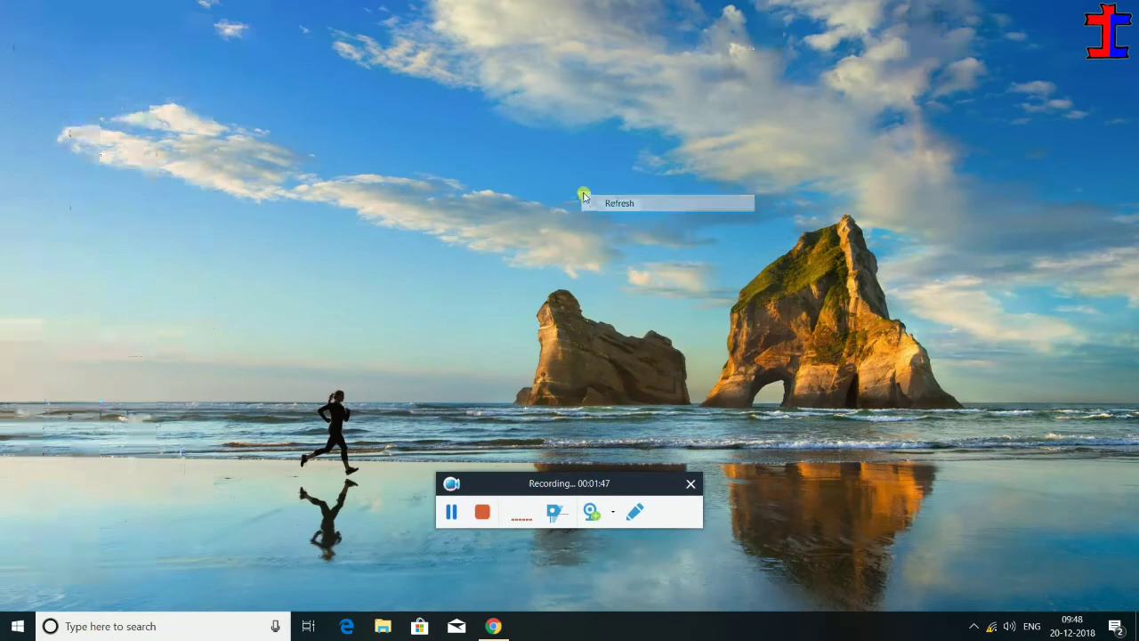
pyautogui.rightClick(534, 145)
pyautogui.click(563, 190)
pyautogui.rightClick(561, 160)
pyautogui.click(583, 206)
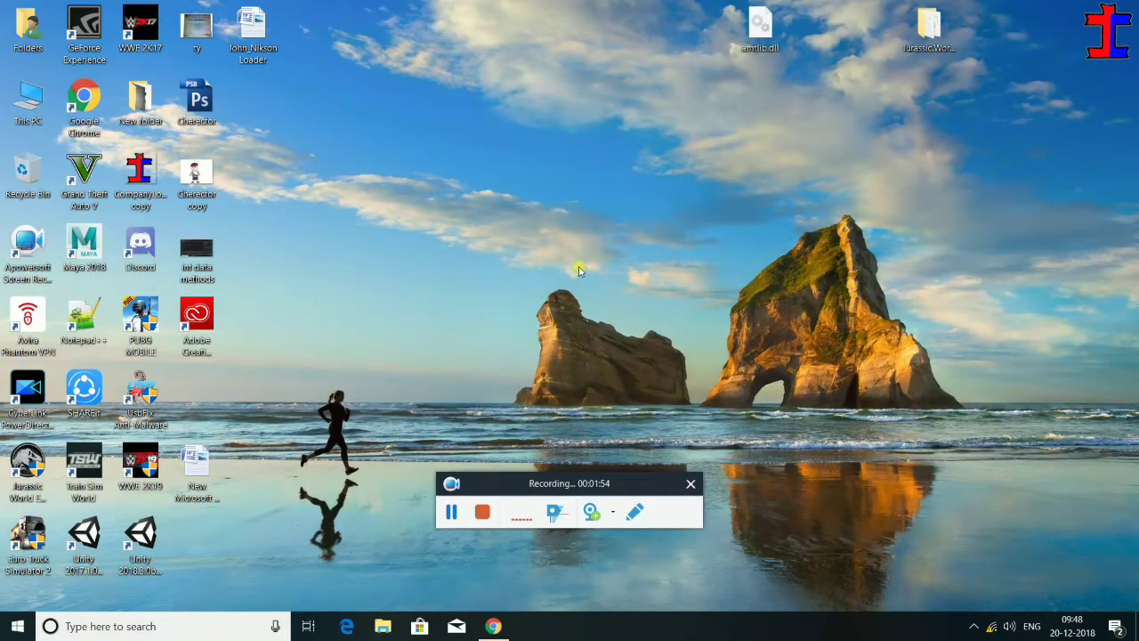
pyautogui.rightClick(566, 119)
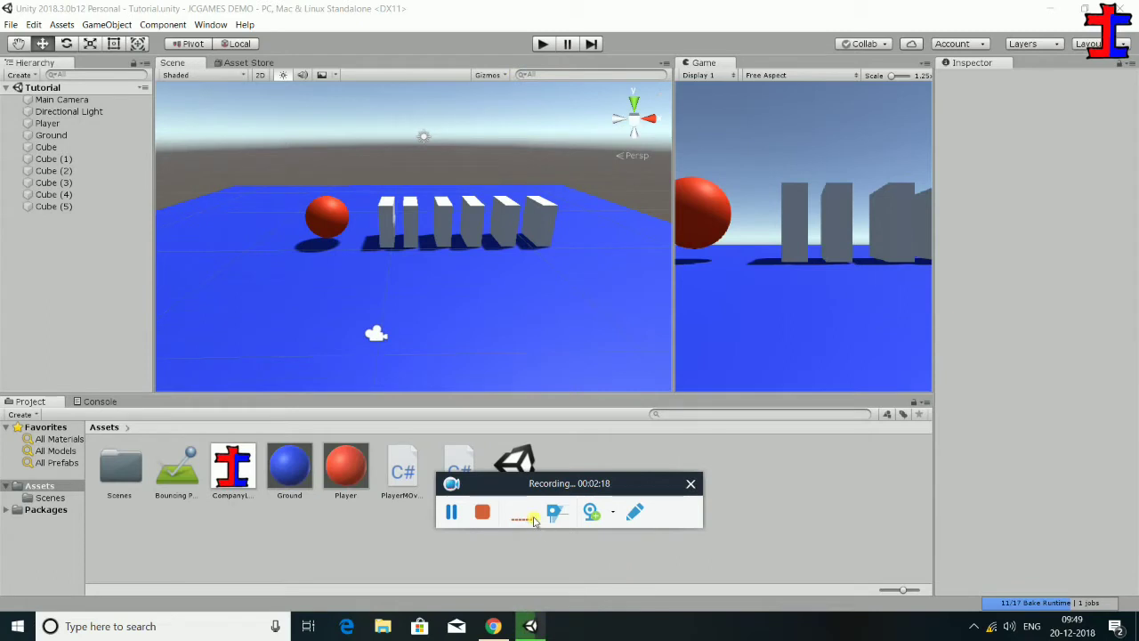
# Move the floating recorder bar out of the way and widen the Game view against the Scene view
pyautogui.moveTo(553, 485); pyautogui.dragTo(838, 608)
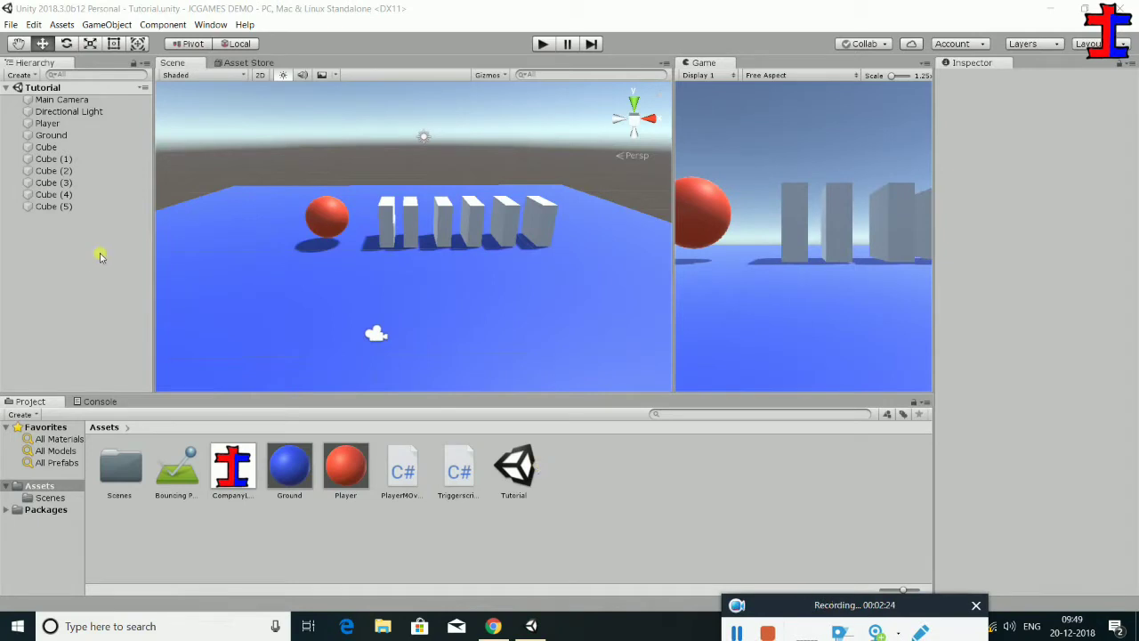
pyautogui.scroll(-1, 562, 293)
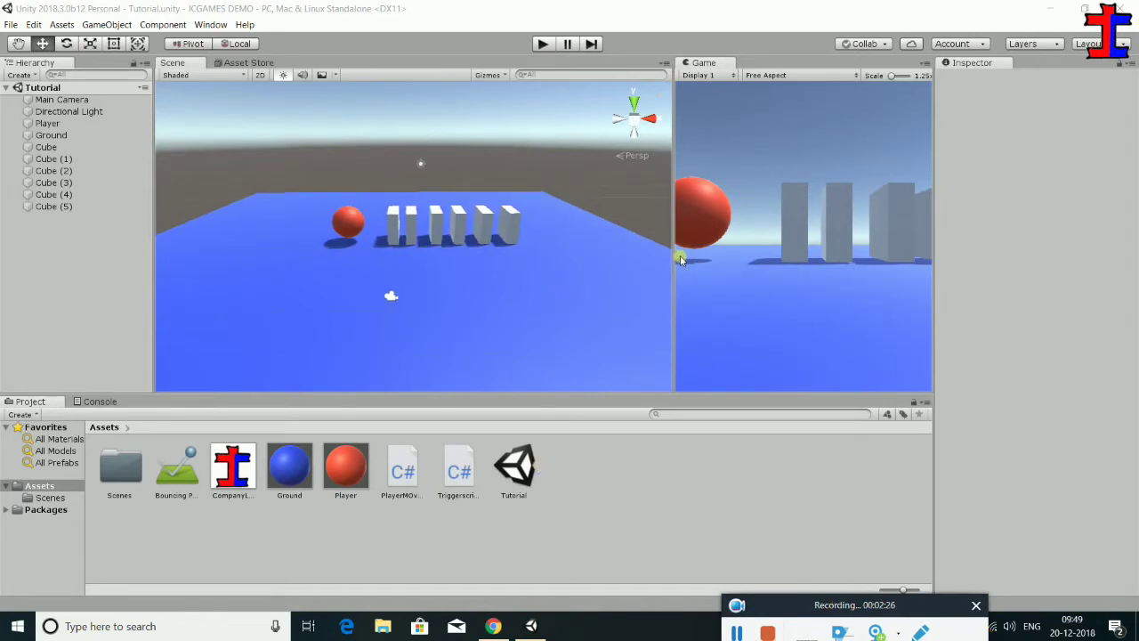
pyautogui.moveTo(675, 258); pyautogui.dragTo(615, 260)
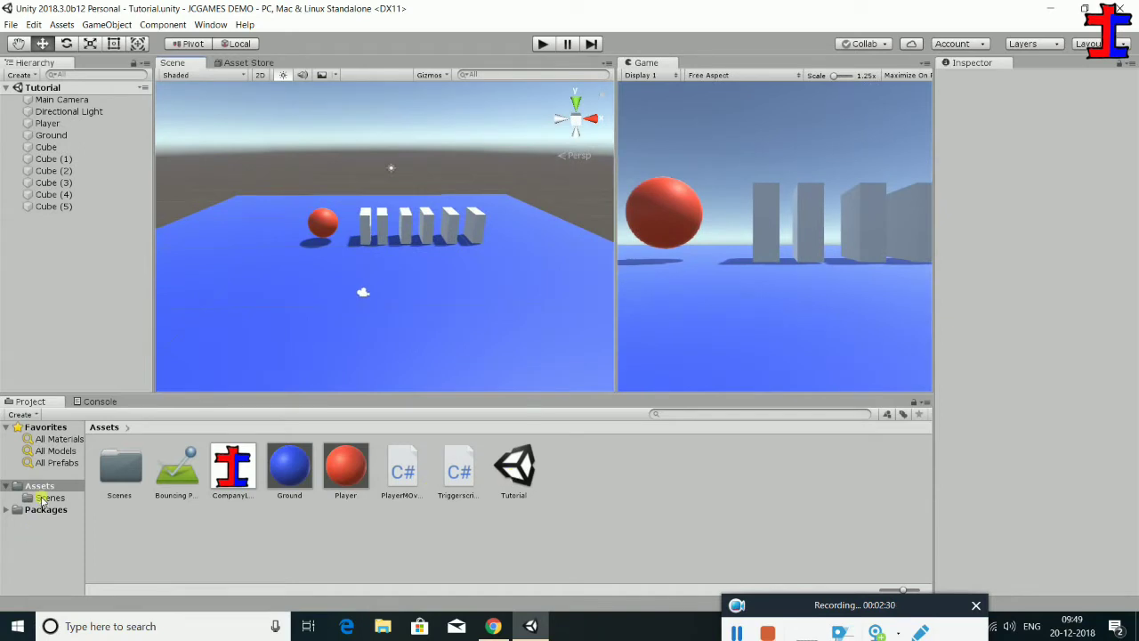
pyautogui.rightClick(44, 512)
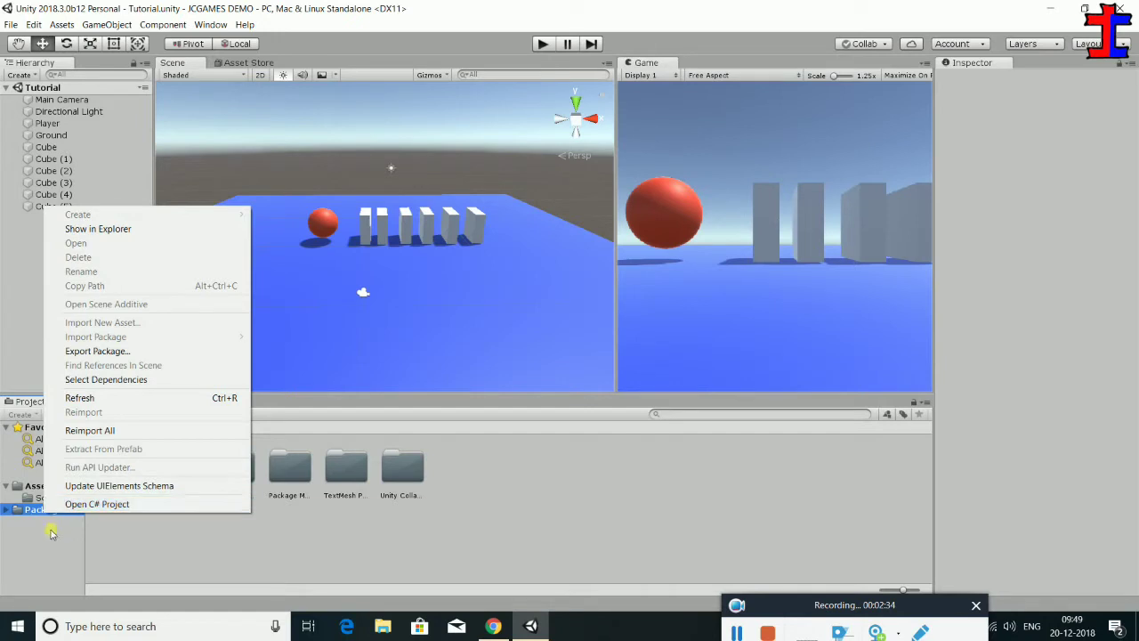
pyautogui.click(51, 533)
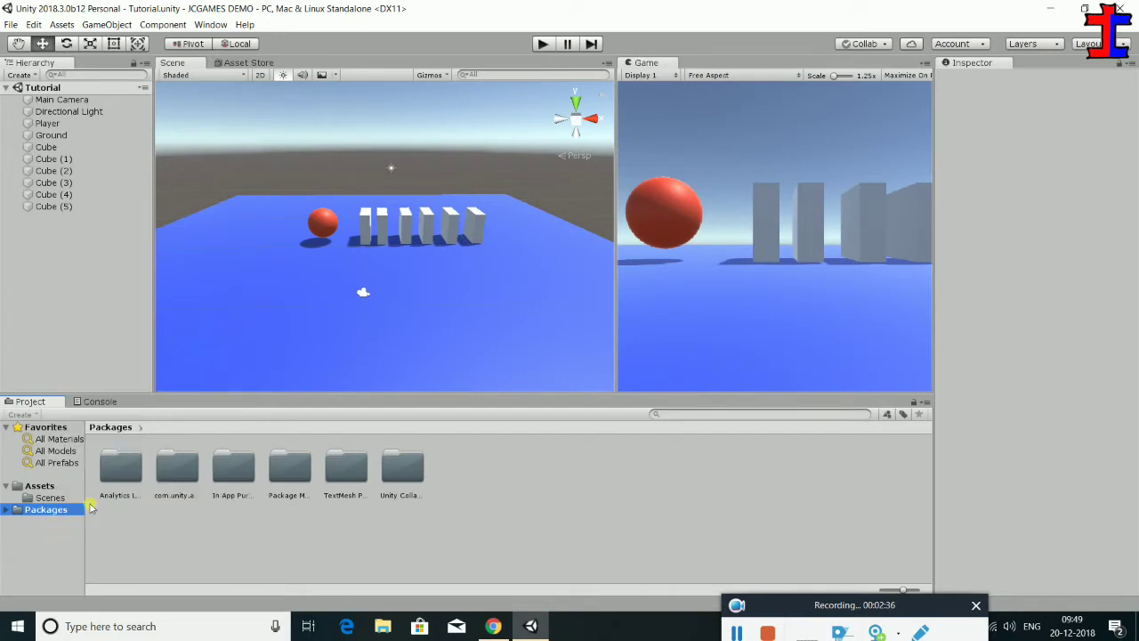
pyautogui.click(42, 487)
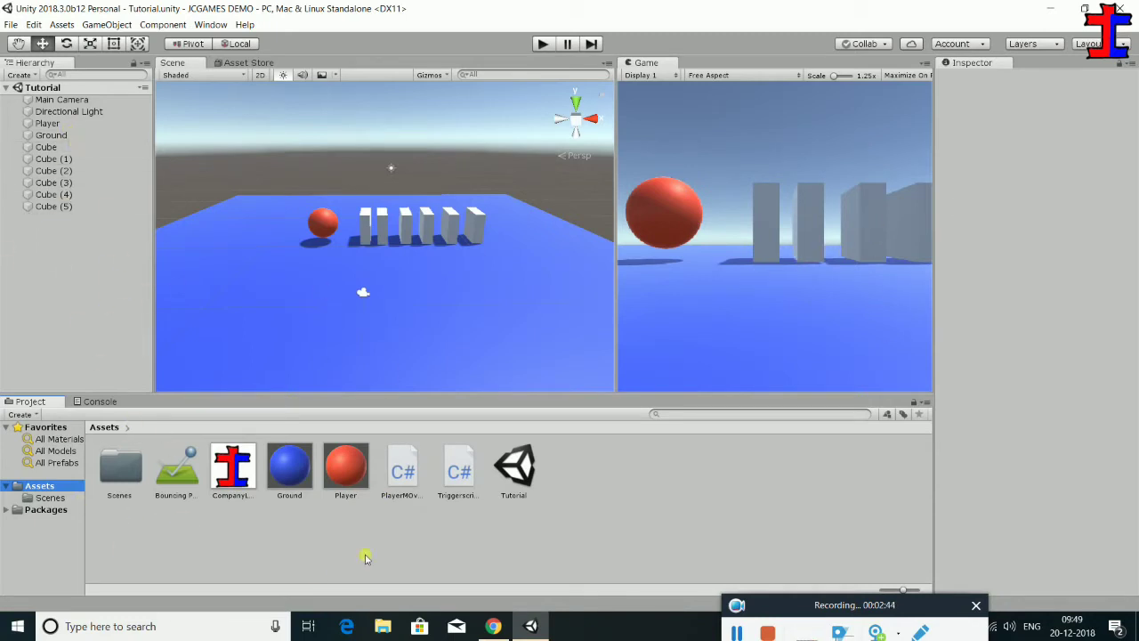
# Create a folder named Script in Assets and move the player movement and trigger C# scripts into it
pyautogui.click(612, 488)
pyautogui.rightClick(612, 489)
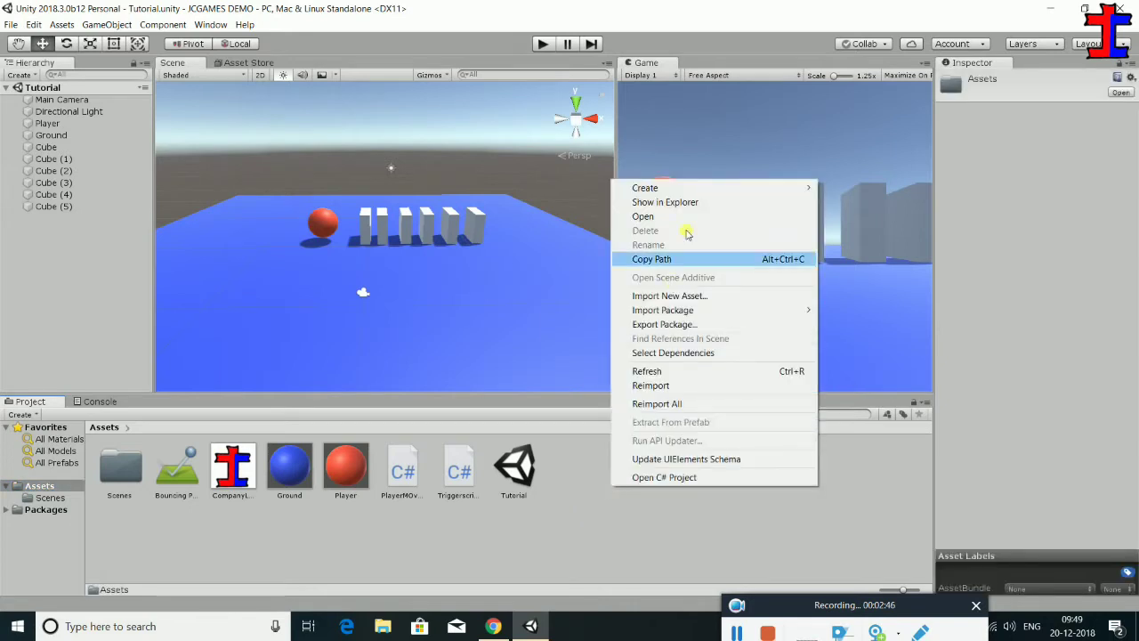
pyautogui.moveTo(763, 187)
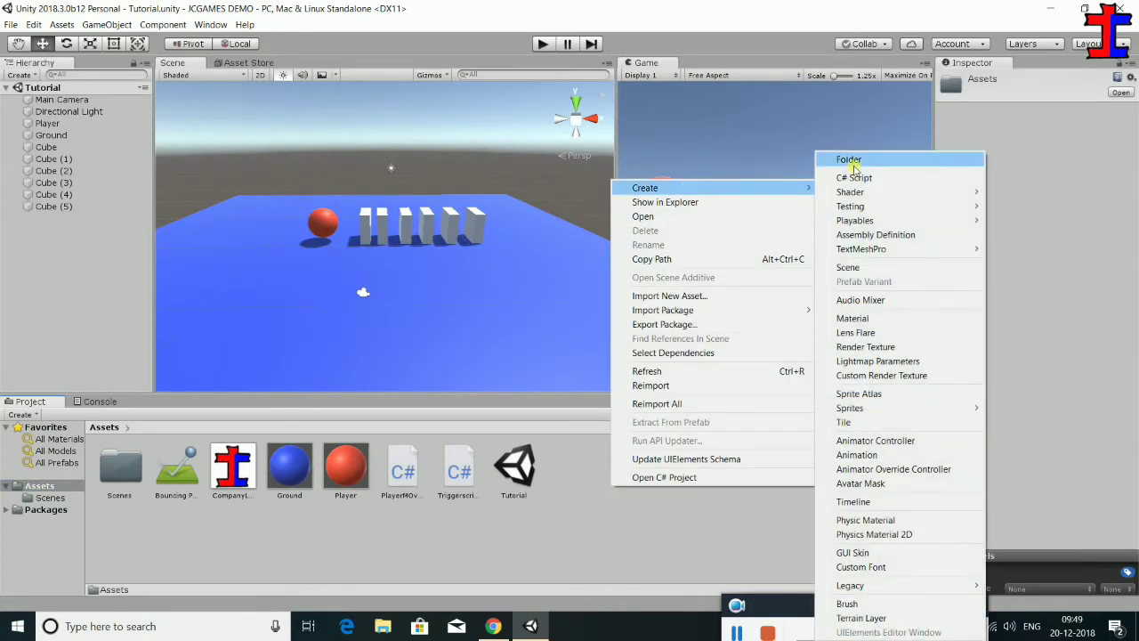
pyautogui.click(849, 160)
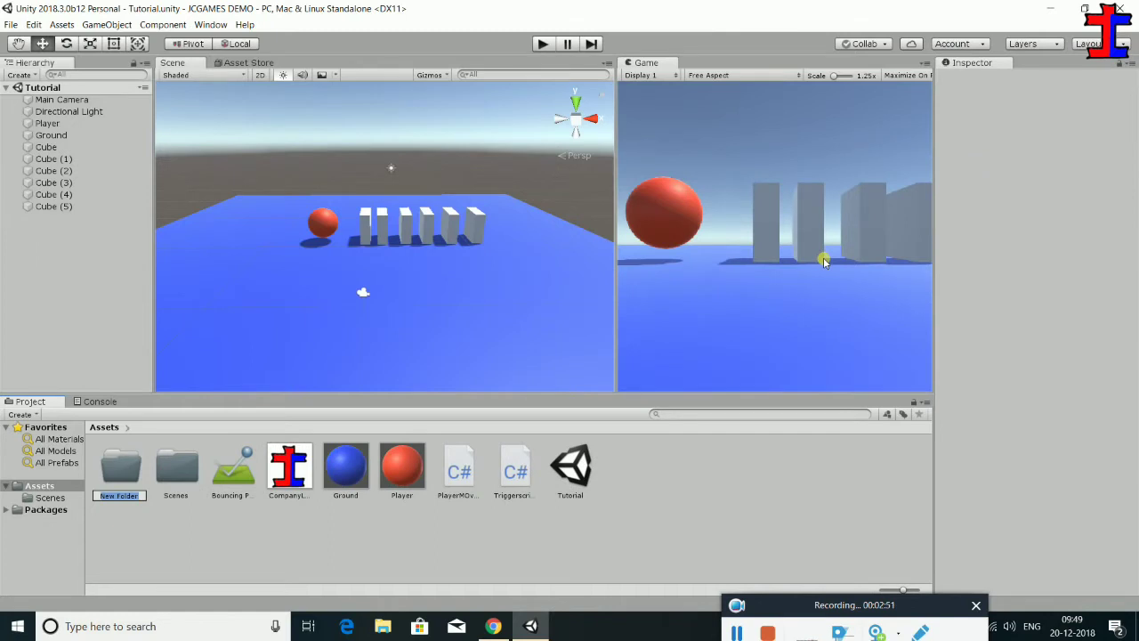
pyautogui.write('Script')
pyautogui.press('Return')
pyautogui.moveTo(459, 477); pyautogui.dragTo(187, 485)
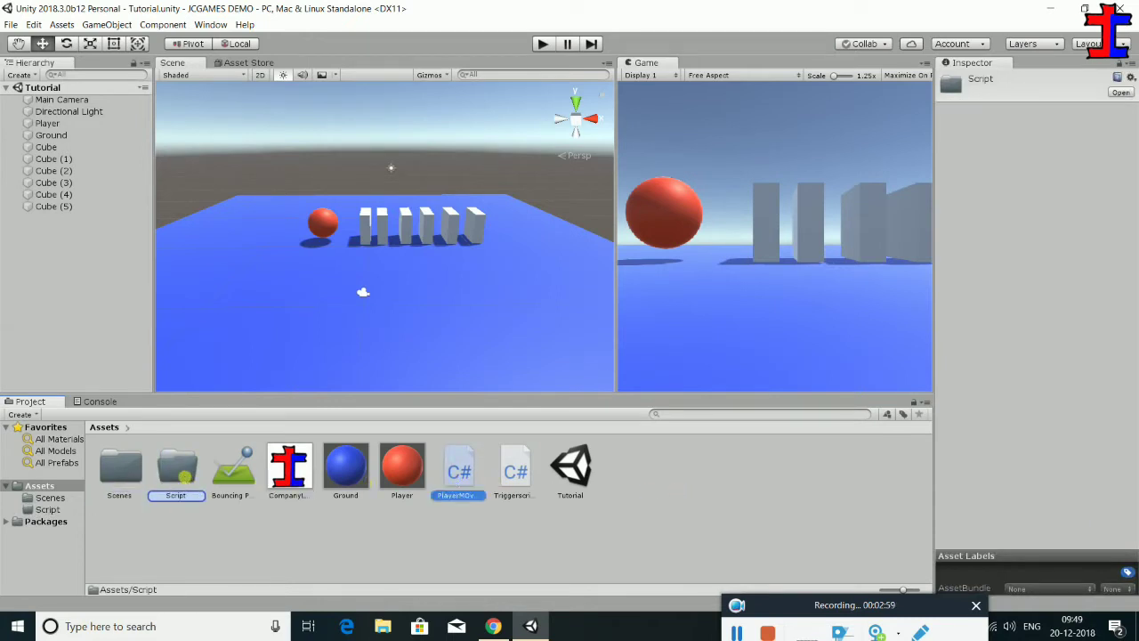
pyautogui.moveTo(458, 480); pyautogui.dragTo(187, 478)
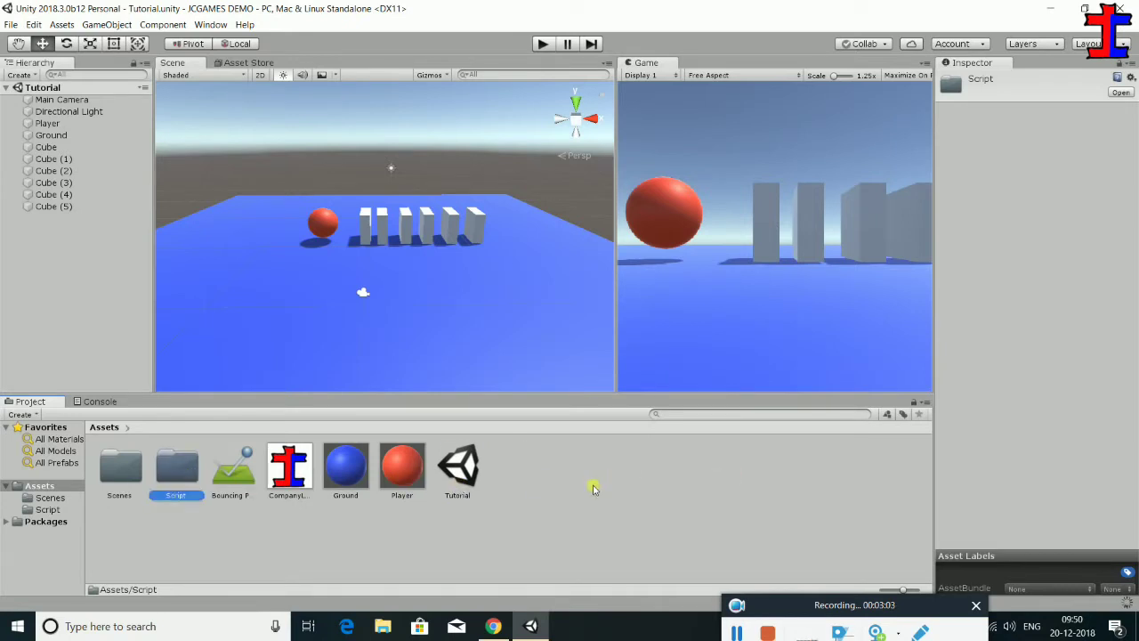
pyautogui.rightClick(510, 481)
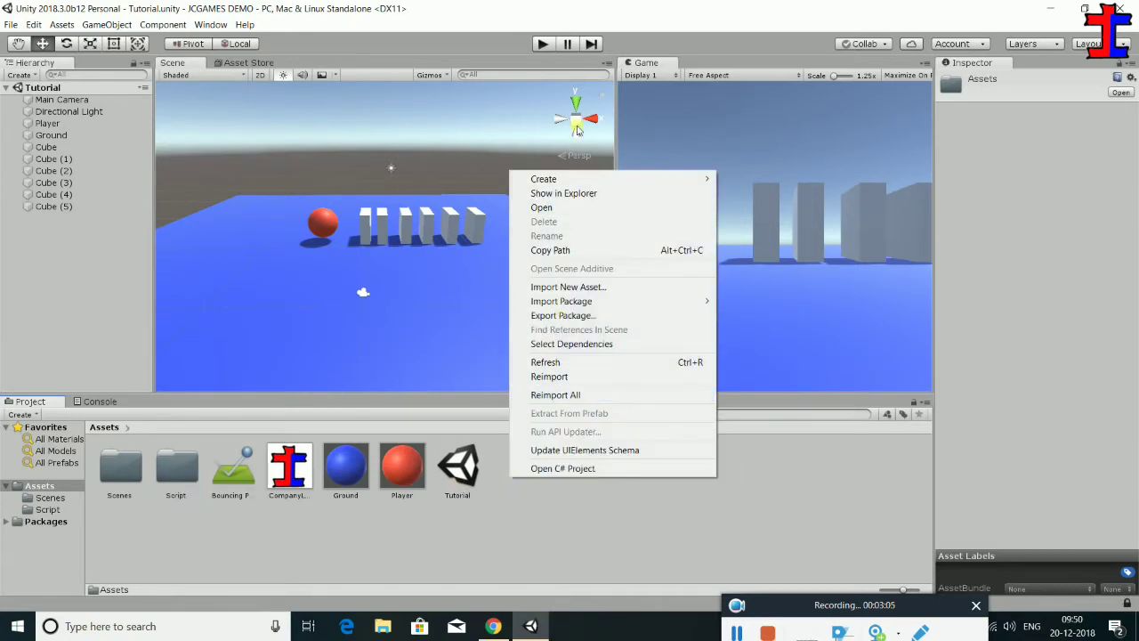
pyautogui.moveTo(585, 179)
pyautogui.click(750, 160)
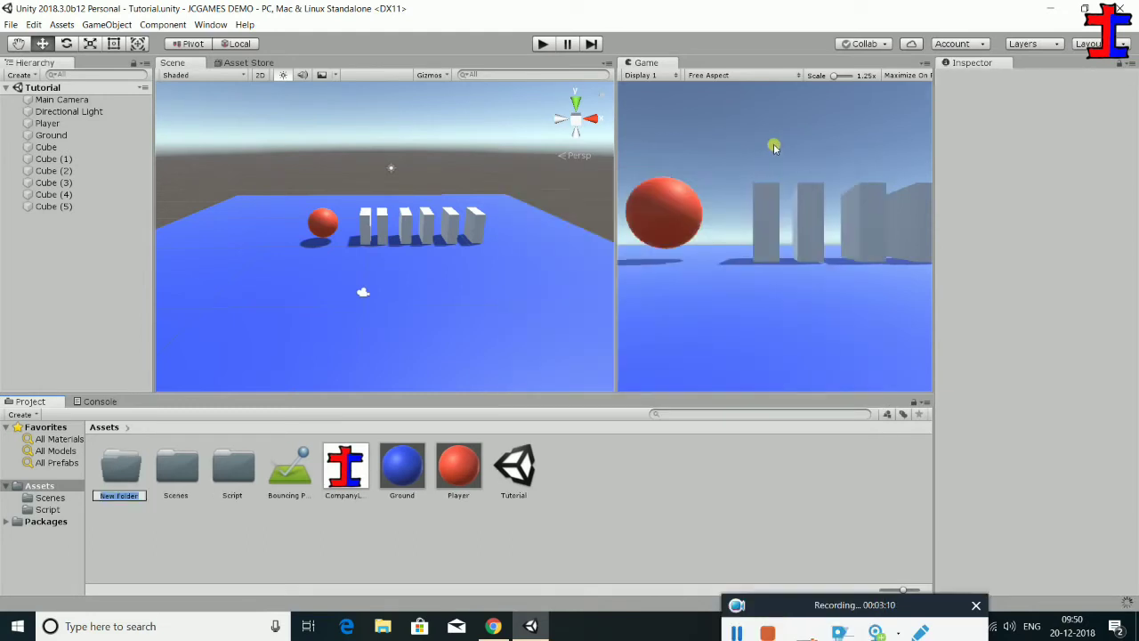
pyautogui.press('Escape')
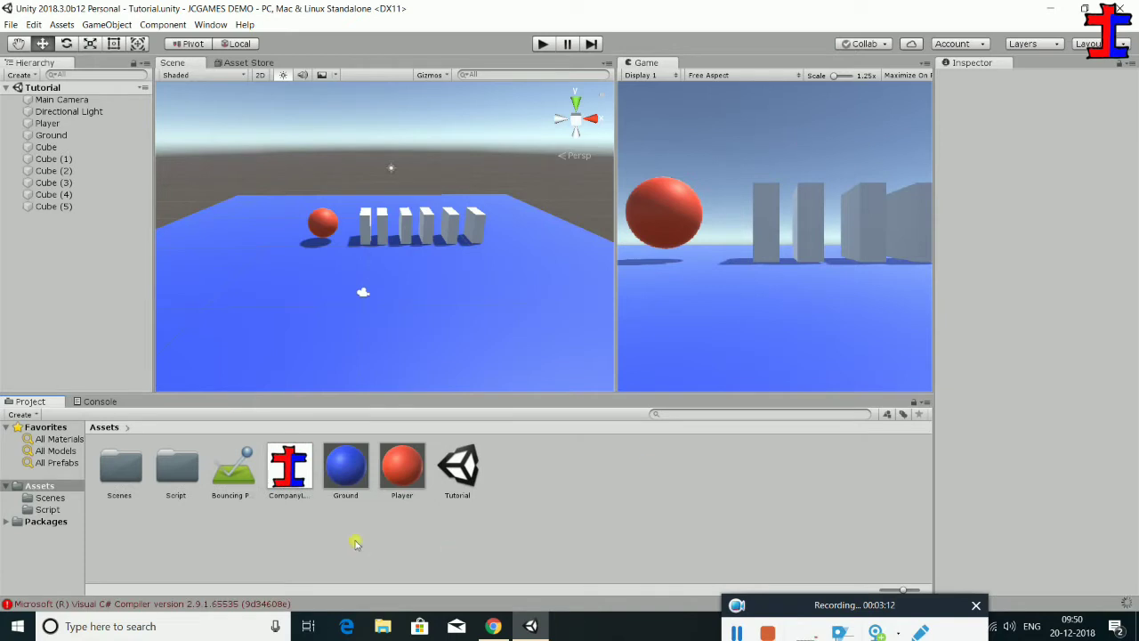
pyautogui.moveTo(294, 481); pyautogui.dragTo(293, 508)
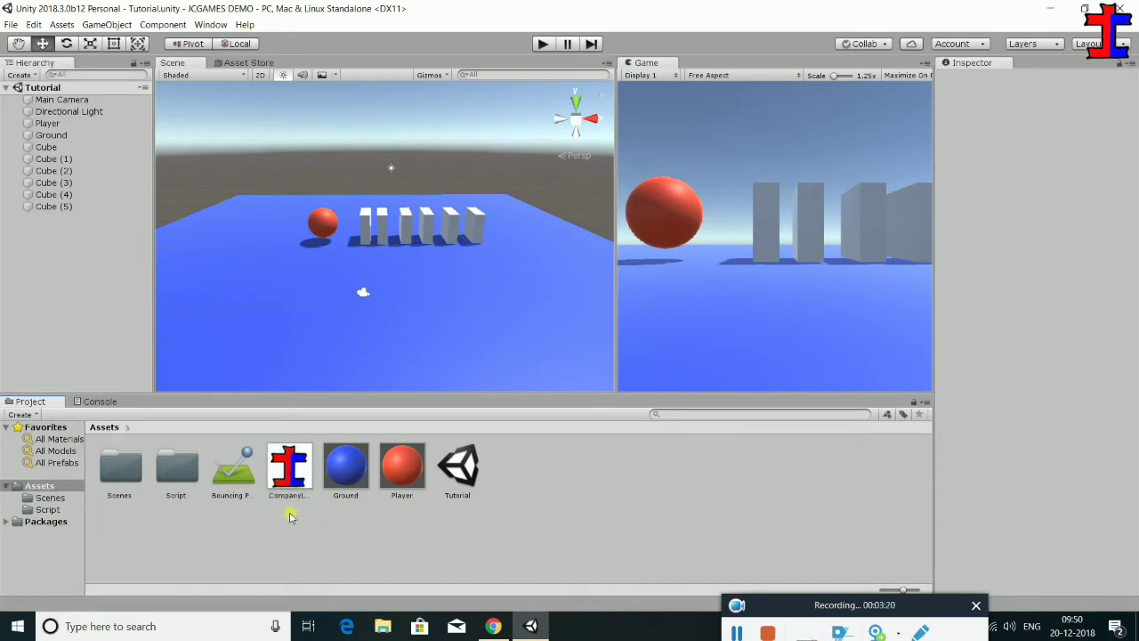
# Create a folder named Matirel in Assets and move the Player and Ground materials into it
pyautogui.rightClick(654, 482)
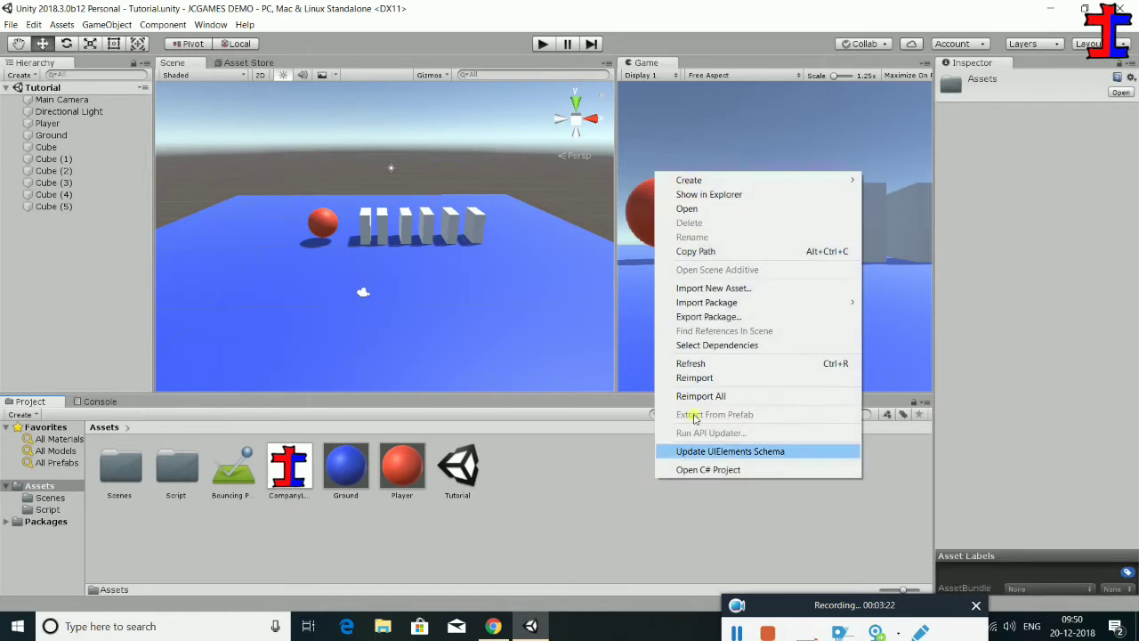
pyautogui.moveTo(809, 183)
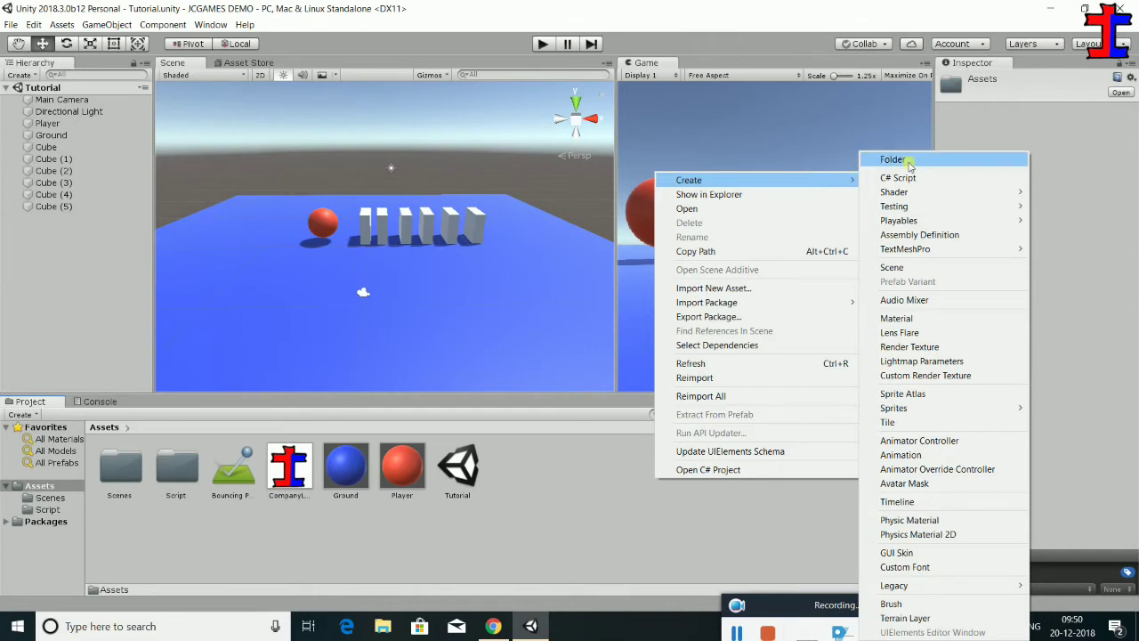
pyautogui.click(881, 164)
pyautogui.write('Matirel')
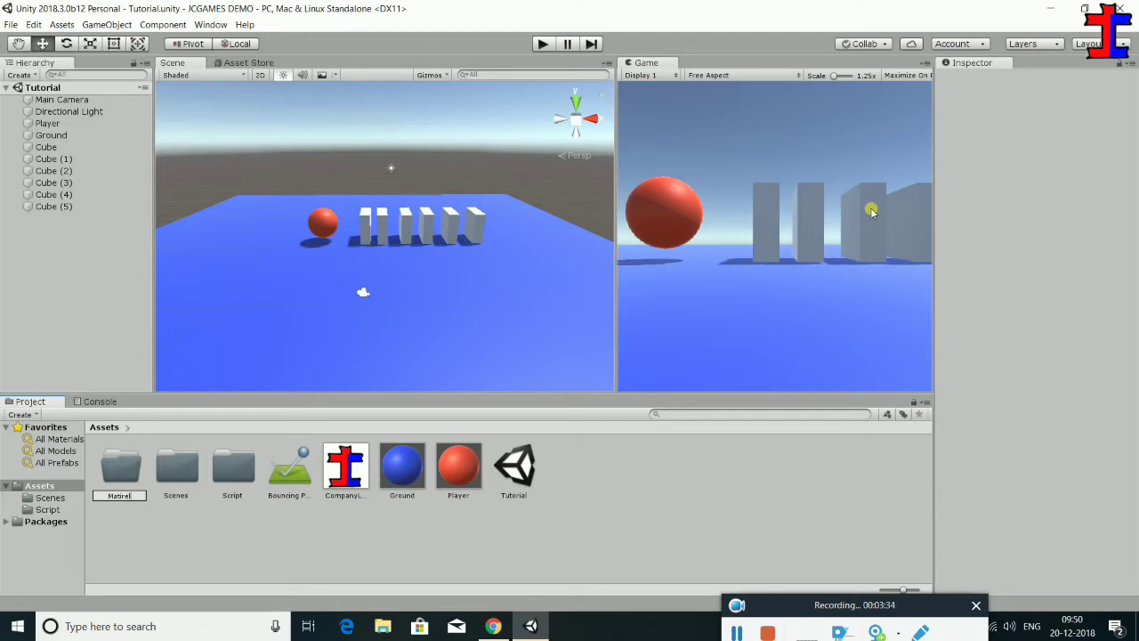
pyautogui.press('Return')
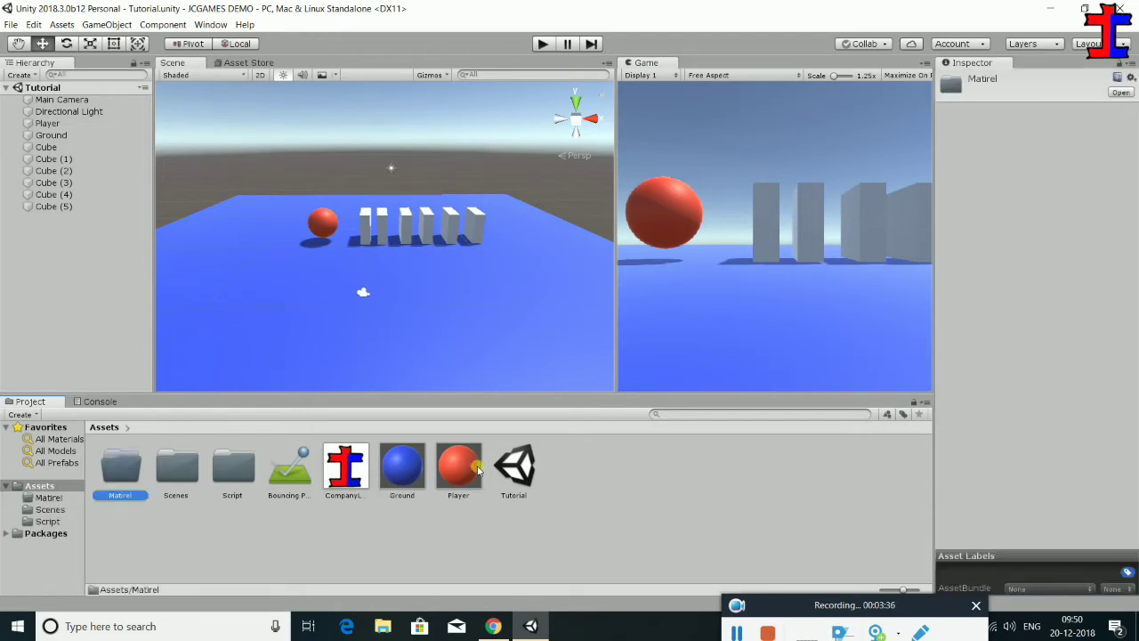
pyautogui.moveTo(458, 472); pyautogui.dragTo(103, 480)
pyautogui.moveTo(398, 467); pyautogui.dragTo(133, 474)
# Delete the Bouncing Physics physic material from the Assets folder
pyautogui.click(275, 483)
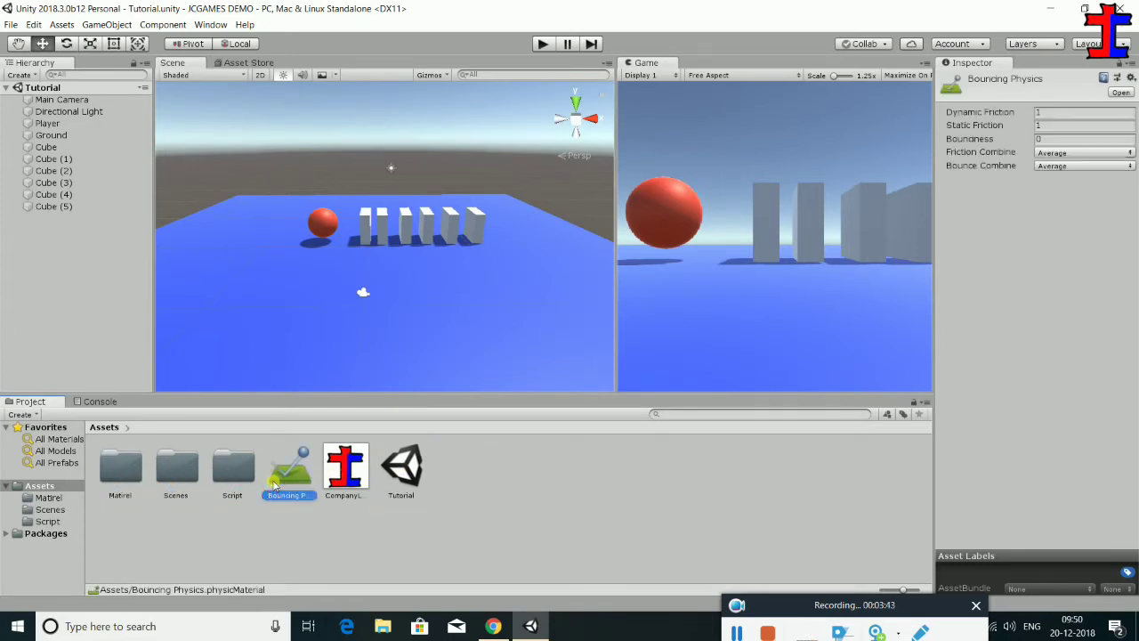
pyautogui.press('Delete')
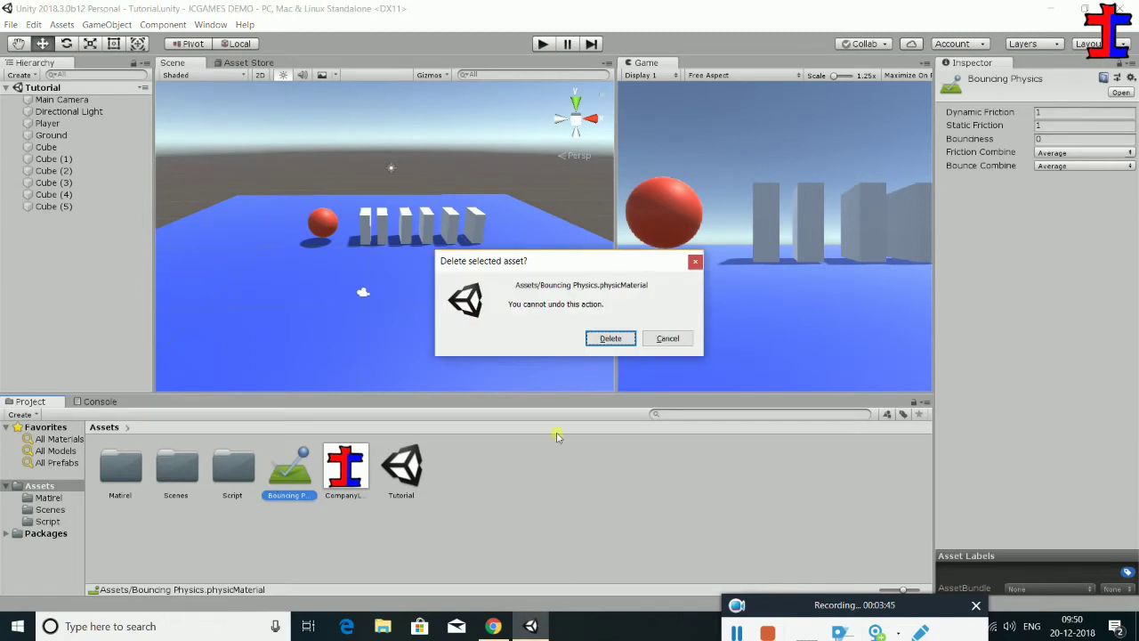
pyautogui.click(610, 337)
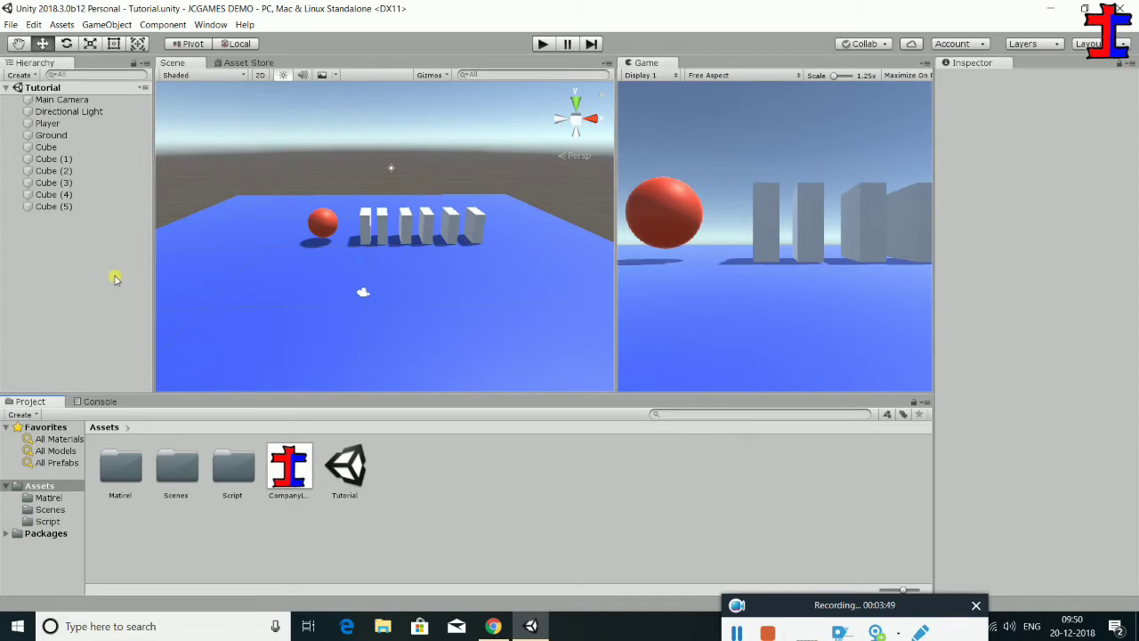
# Create an empty GameObject in the Tutorial scene and reset its Transform
pyautogui.rightClick(38, 249)
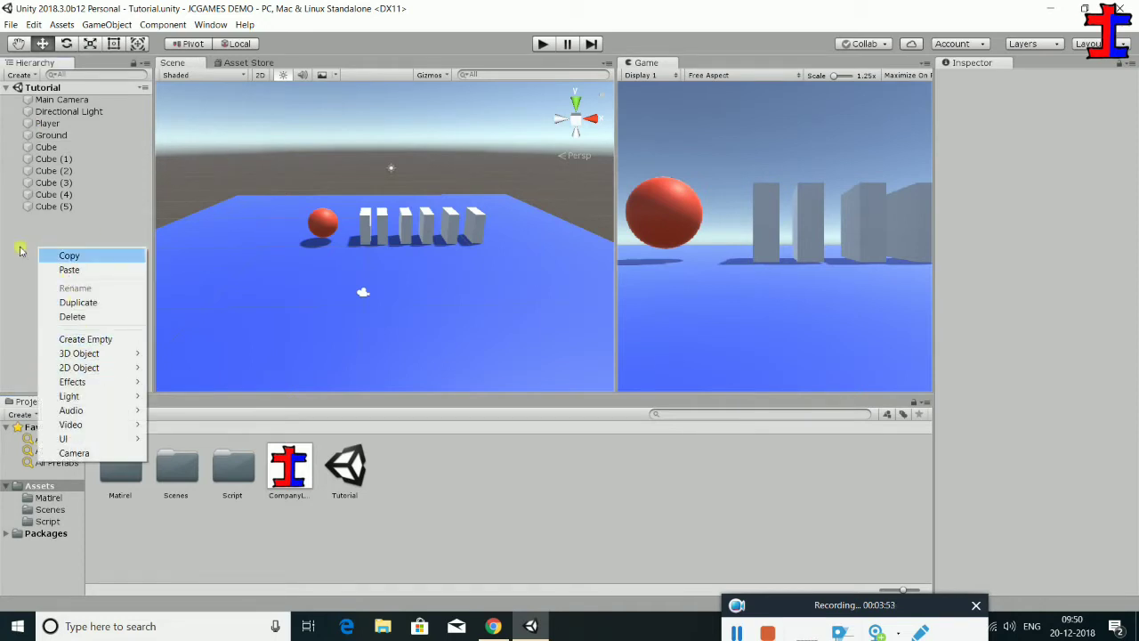
pyautogui.click(27, 246)
pyautogui.rightClick(27, 246)
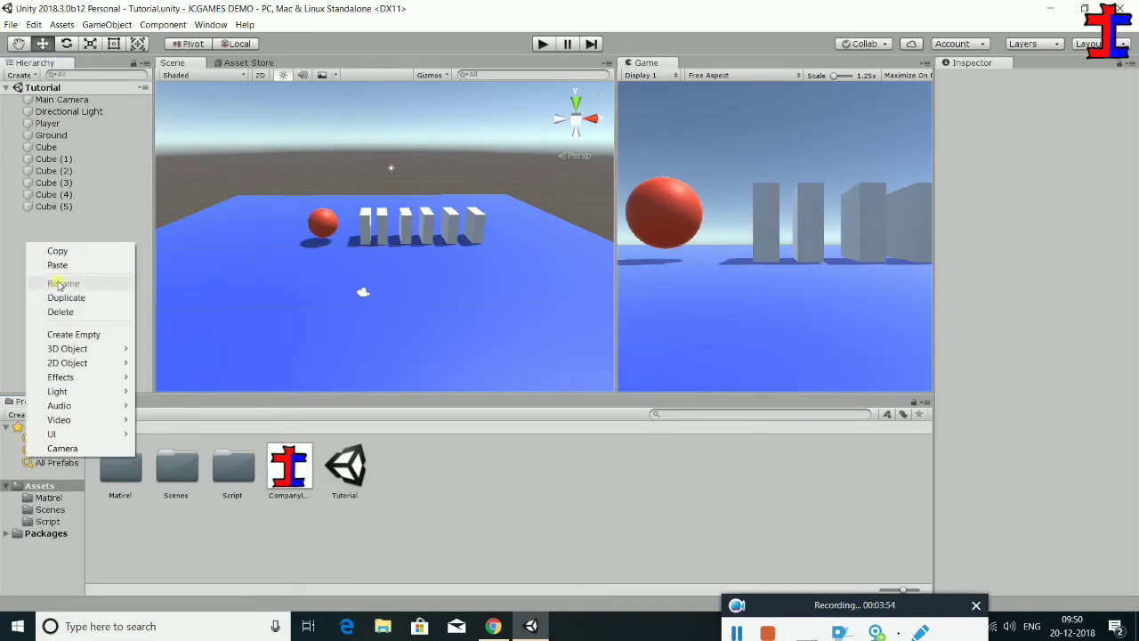
pyautogui.click(89, 336)
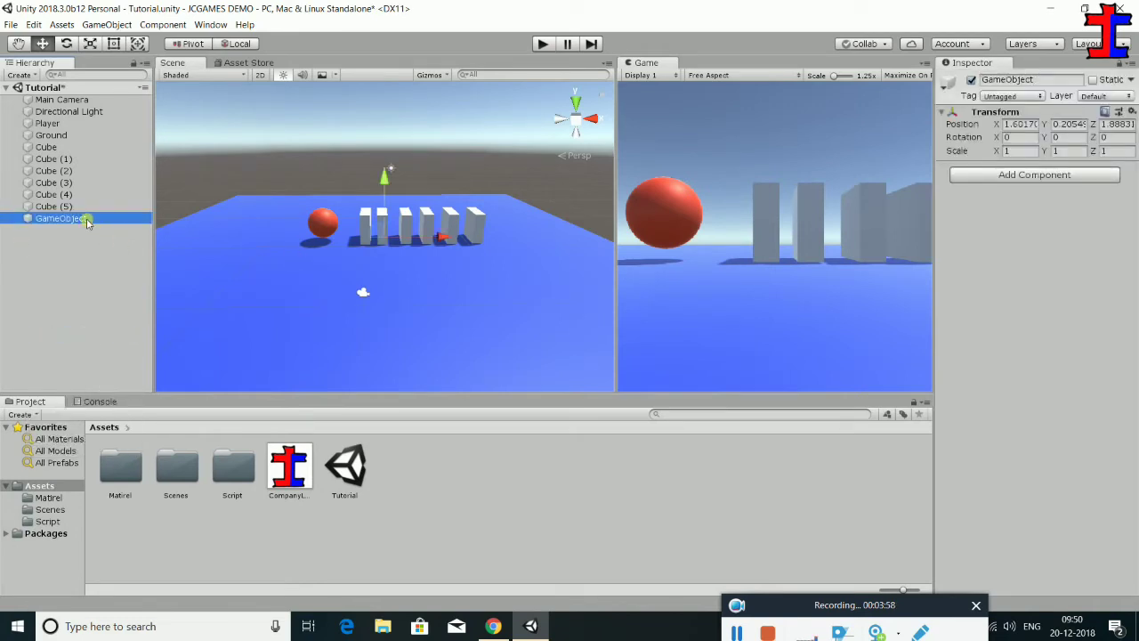
pyautogui.scroll(-2, 389, 325)
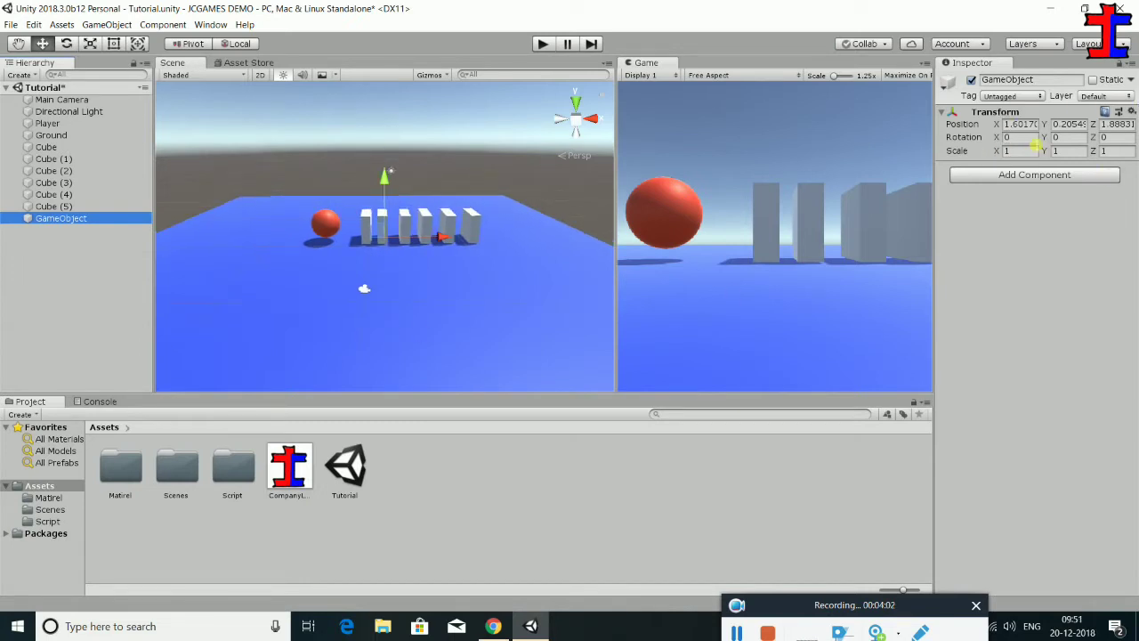
pyautogui.click(1131, 111)
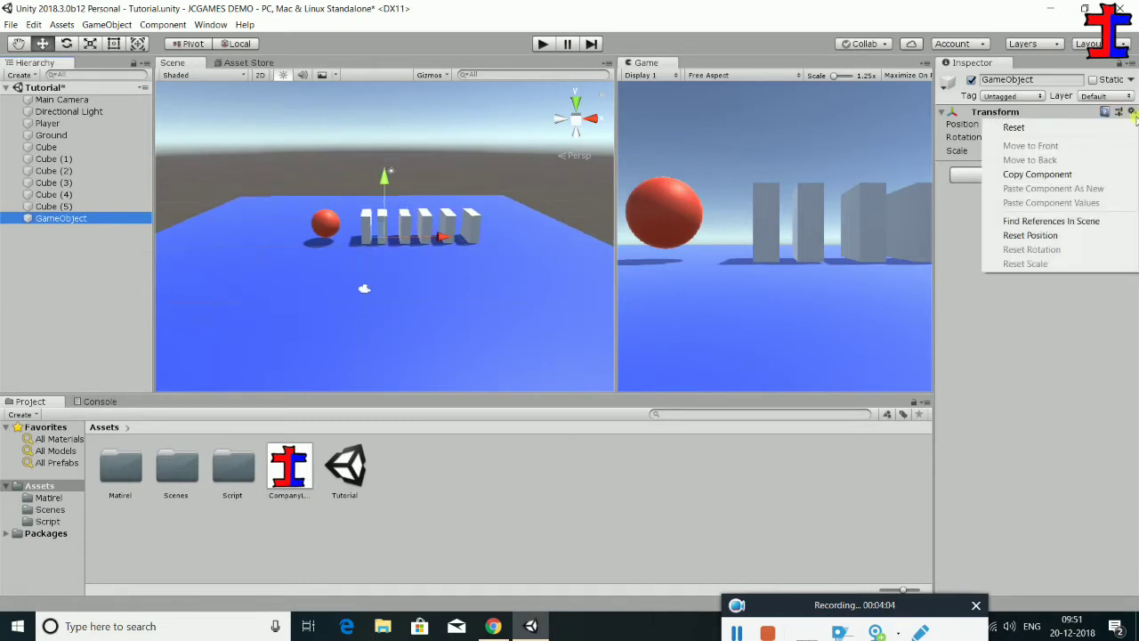
pyautogui.click(1012, 124)
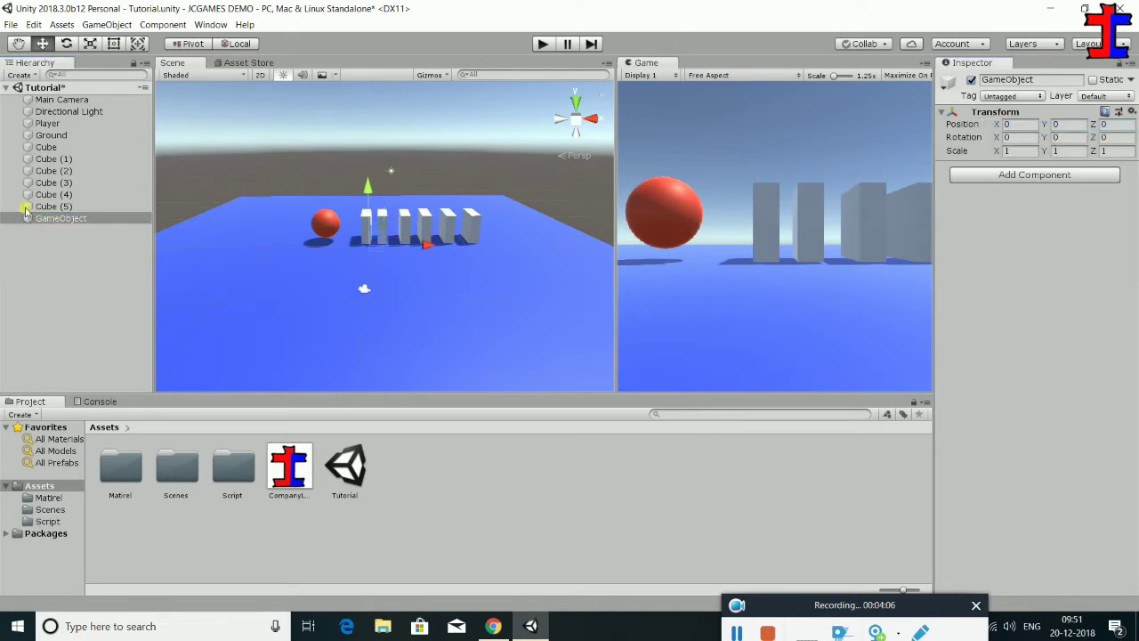
# Make all six cubes, Cube through Cube (5), children of the empty GameObject, leaving Player and Ground outside it
pyautogui.click(54, 207)
pyautogui.keyDown('shift'); pyautogui.click(54, 125); pyautogui.keyUp('shift')
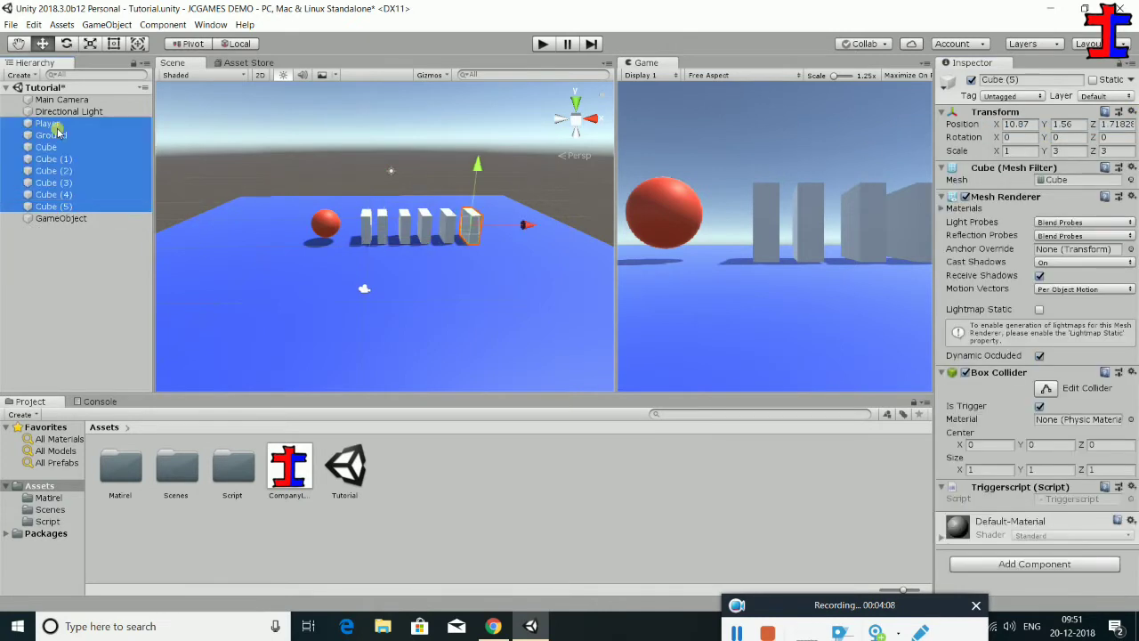
pyautogui.keyDown('ctrl'); pyautogui.click(47, 122); pyautogui.keyUp('ctrl')
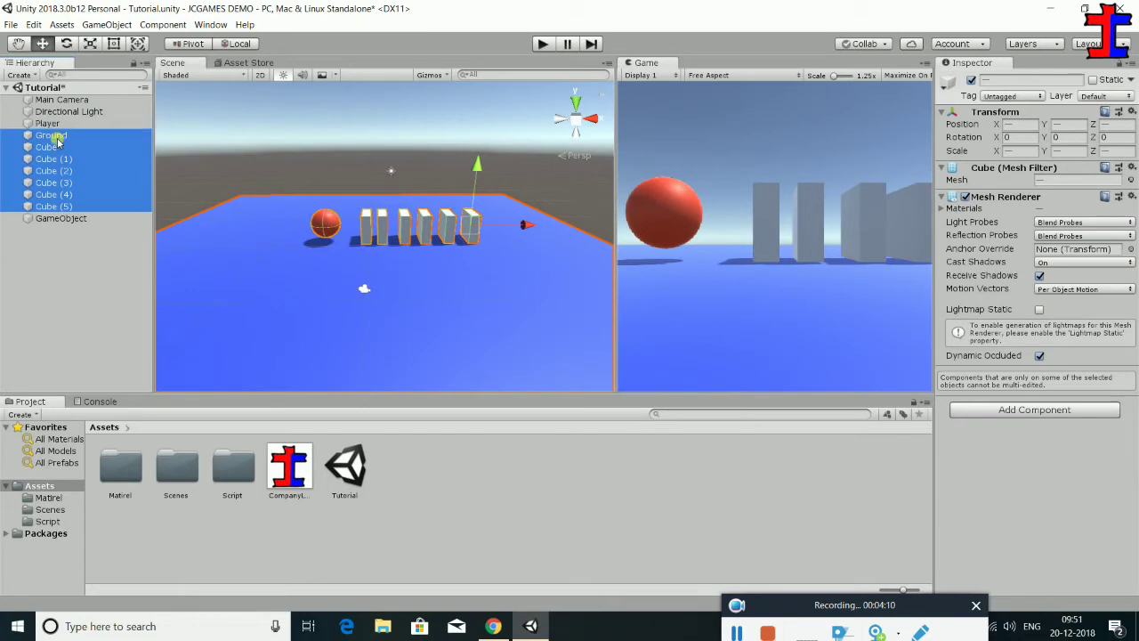
pyautogui.keyDown('ctrl'); pyautogui.click(50, 136); pyautogui.keyUp('ctrl')
pyautogui.moveTo(49, 147); pyautogui.dragTo(55, 219)
pyautogui.click(126, 152)
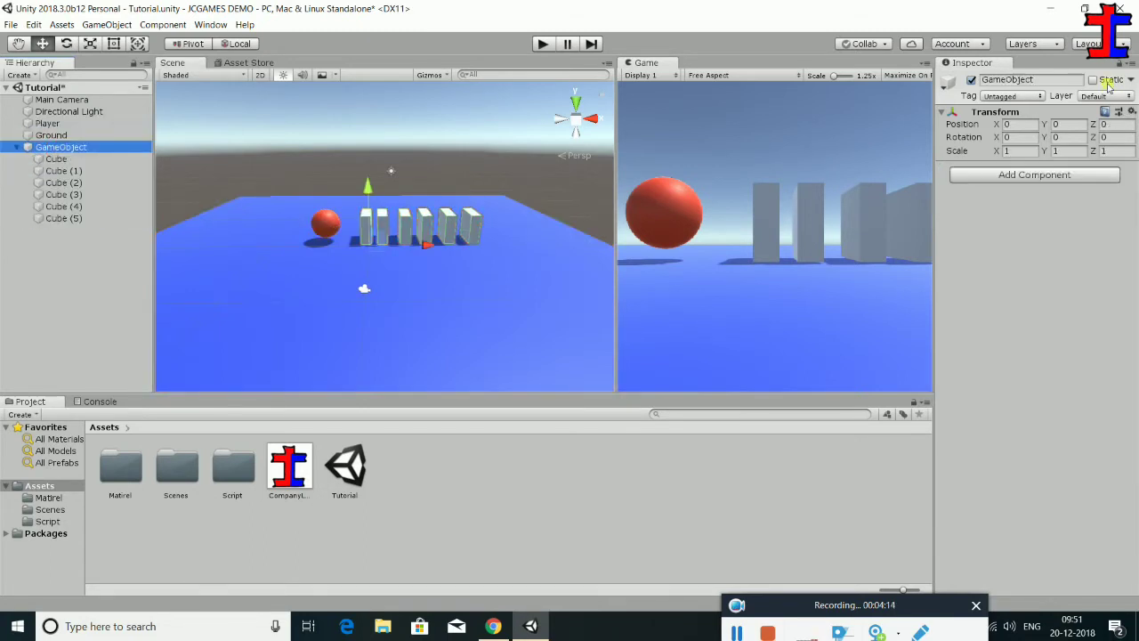
# Rename the cubes' parent GameObject as Cubs and collapse its list of children
pyautogui.click(1038, 80)
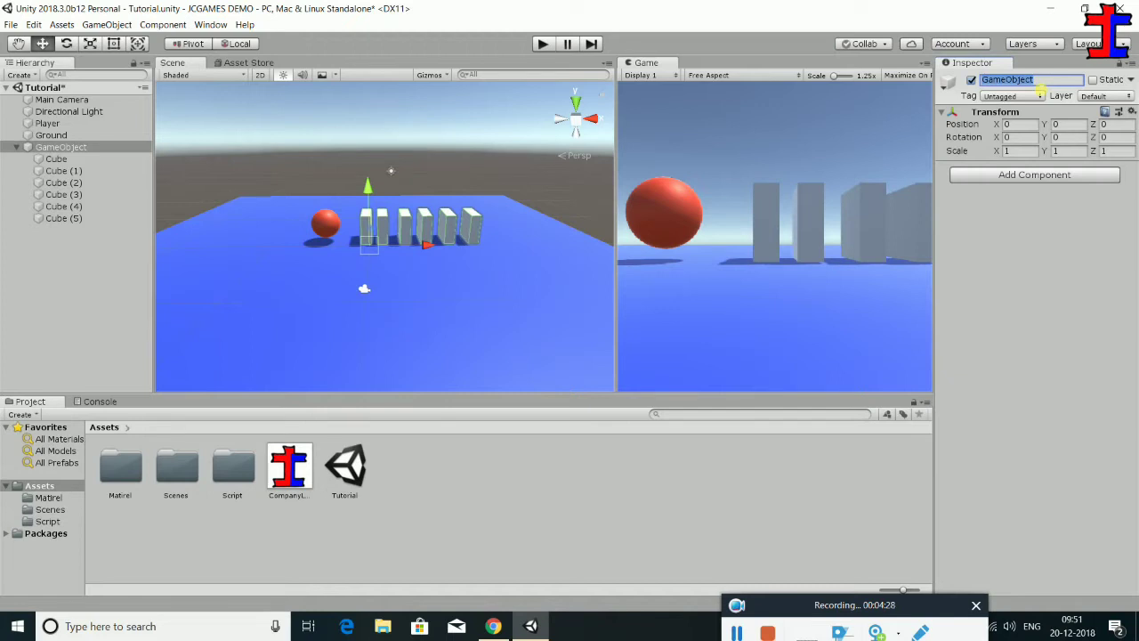
pyautogui.write('Cubs')
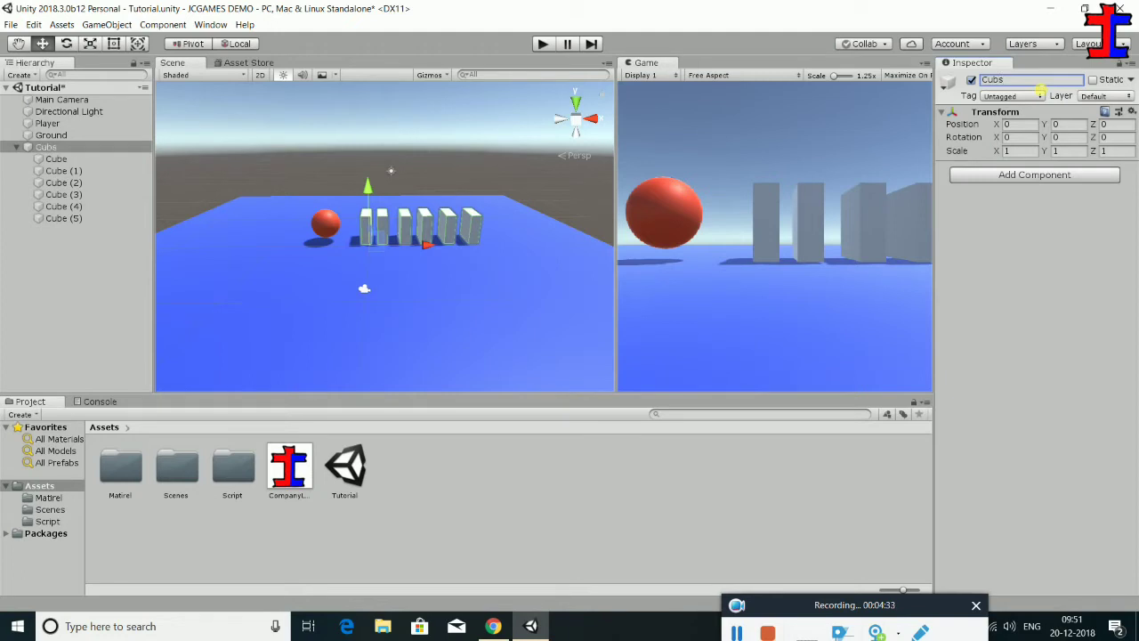
pyautogui.click(15, 149)
pyautogui.click(15, 149)
pyautogui.click(15, 149)
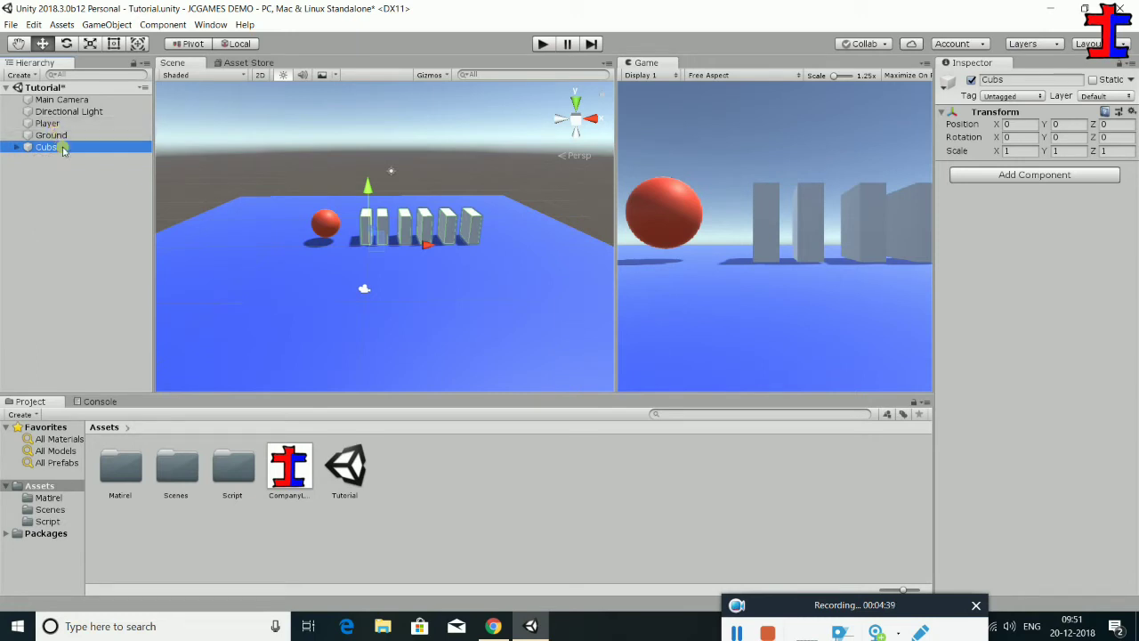
pyautogui.scroll(-2, 348, 361)
pyautogui.scroll(6, 343, 345)
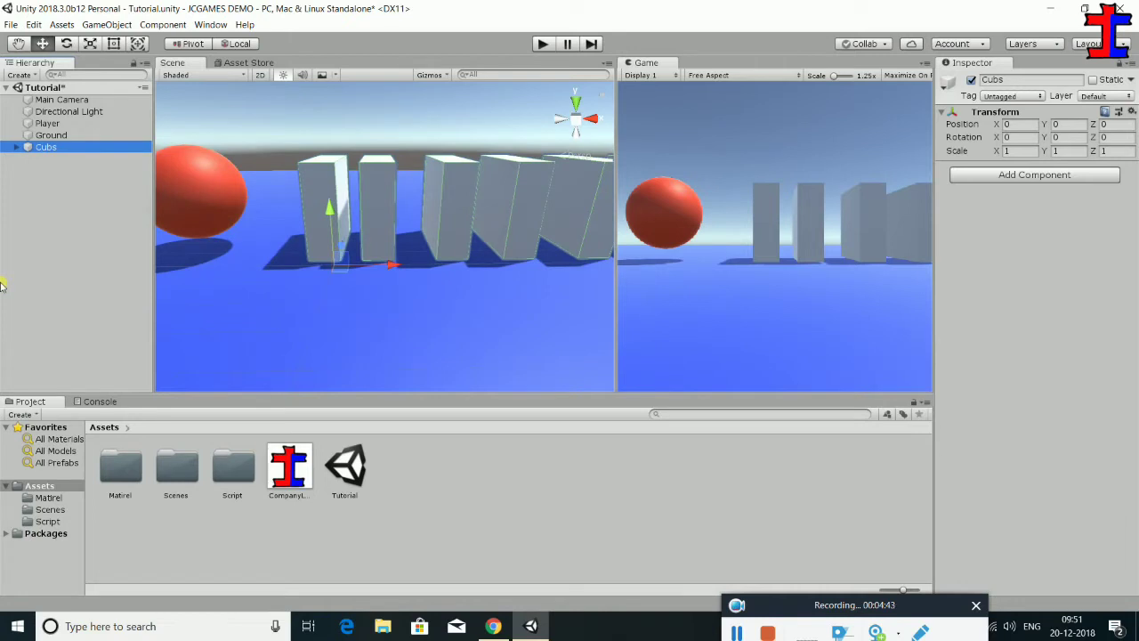
pyautogui.scroll(-3, 386, 260)
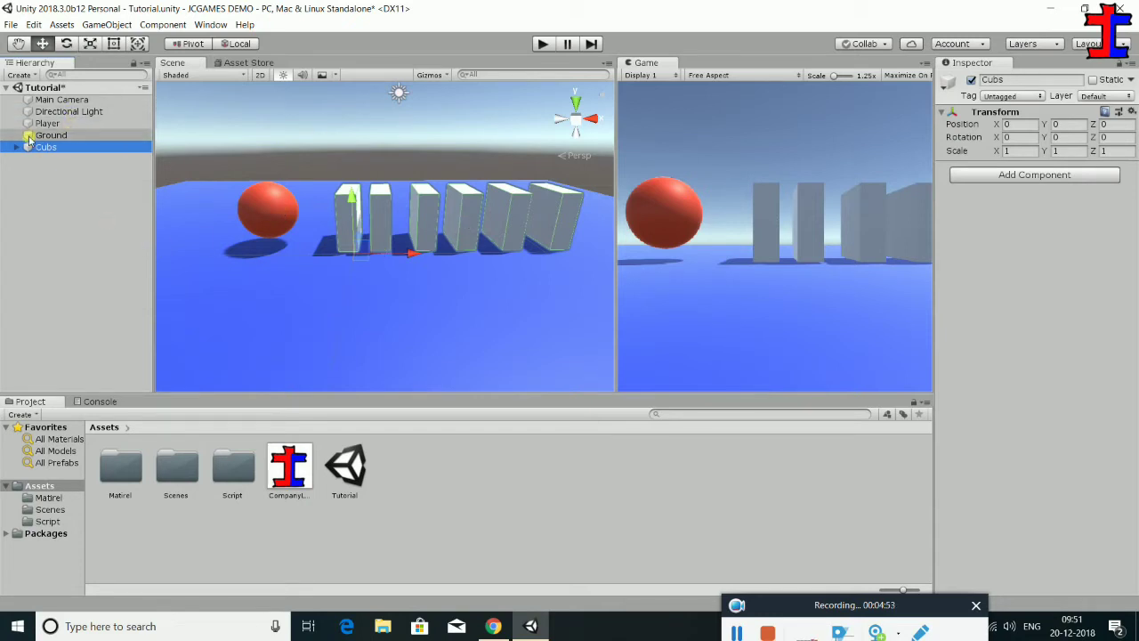
pyautogui.rightClick(458, 511)
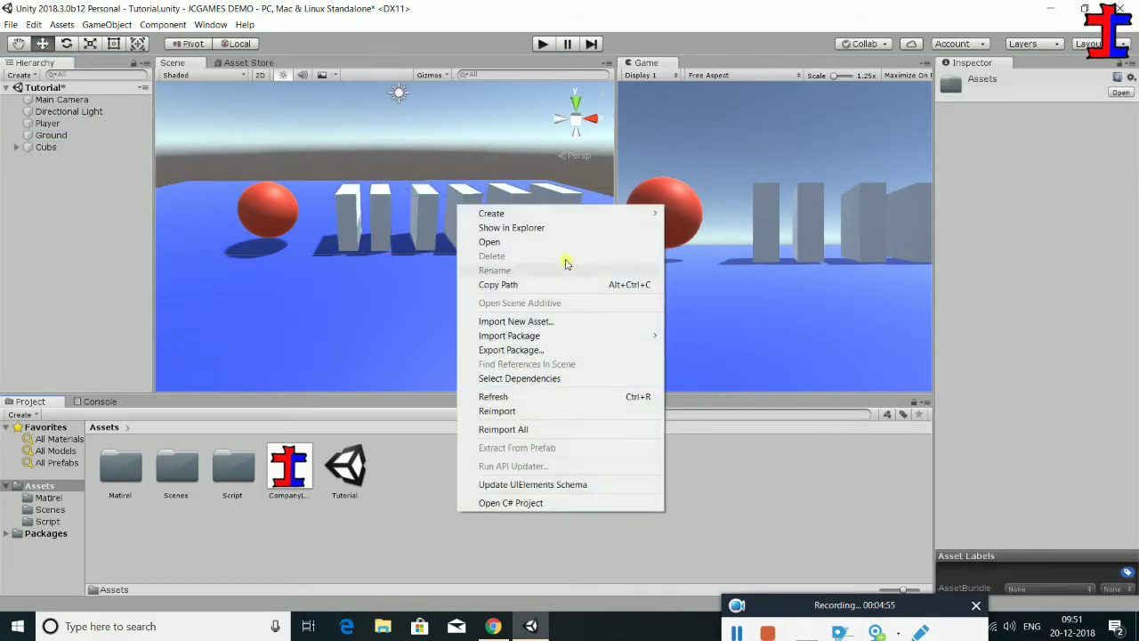
pyautogui.moveTo(557, 211)
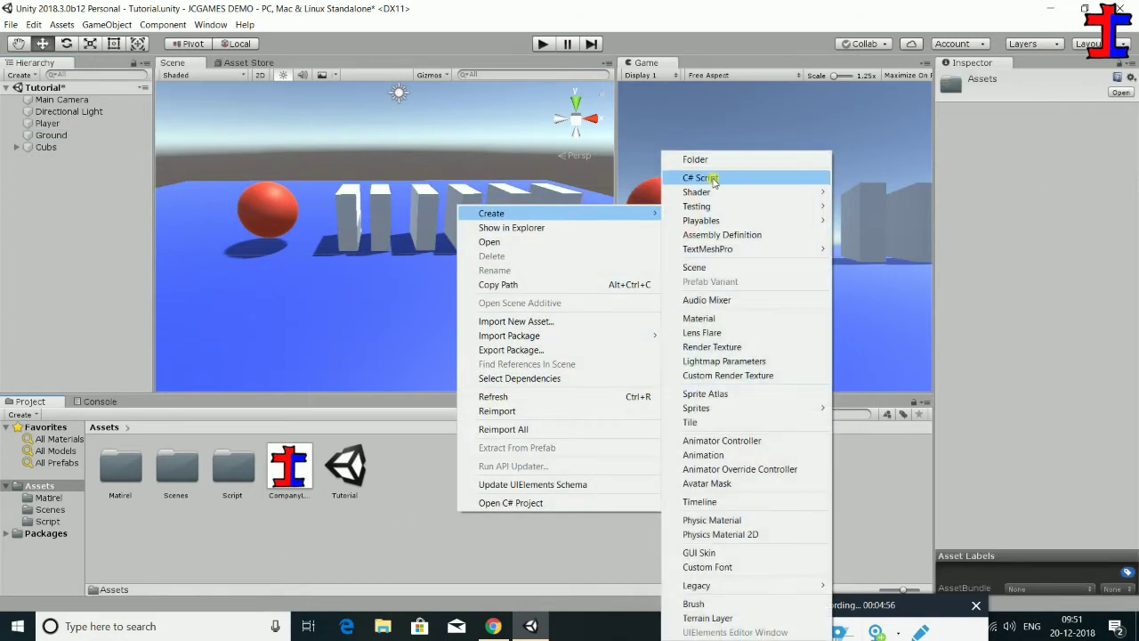
pyautogui.rightClick(40, 238)
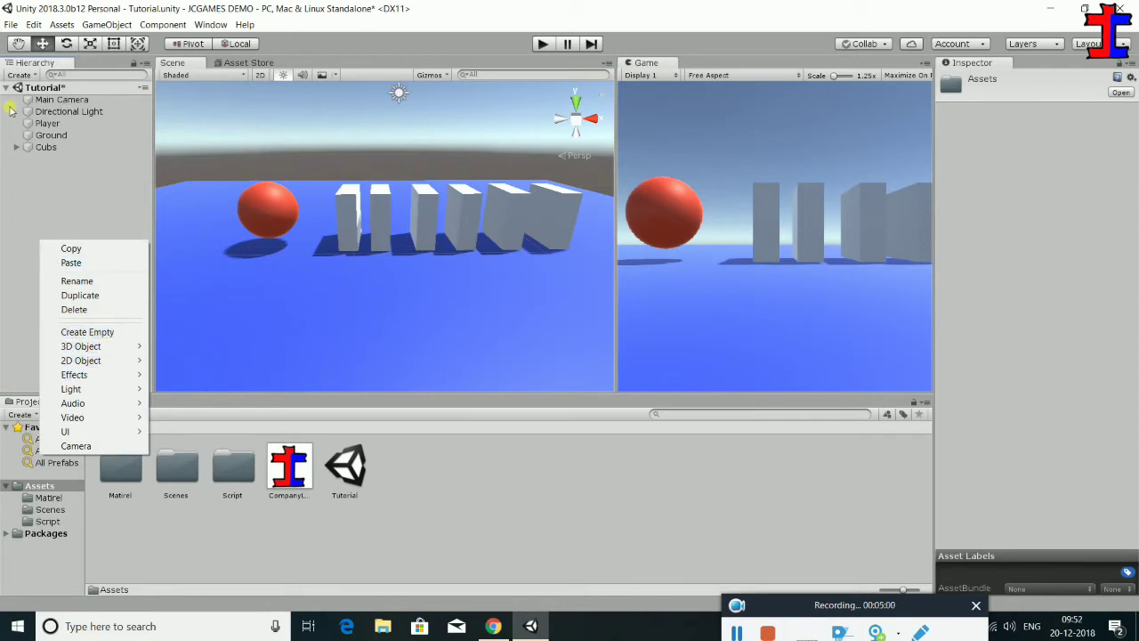
pyautogui.click(39, 203)
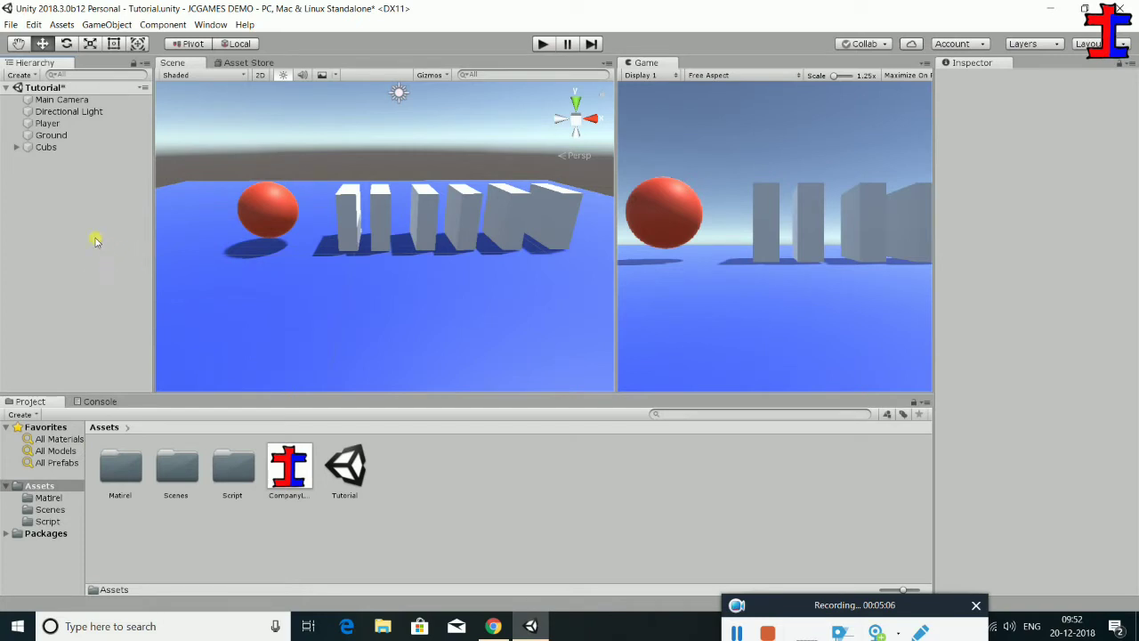
pyautogui.click(12, 149)
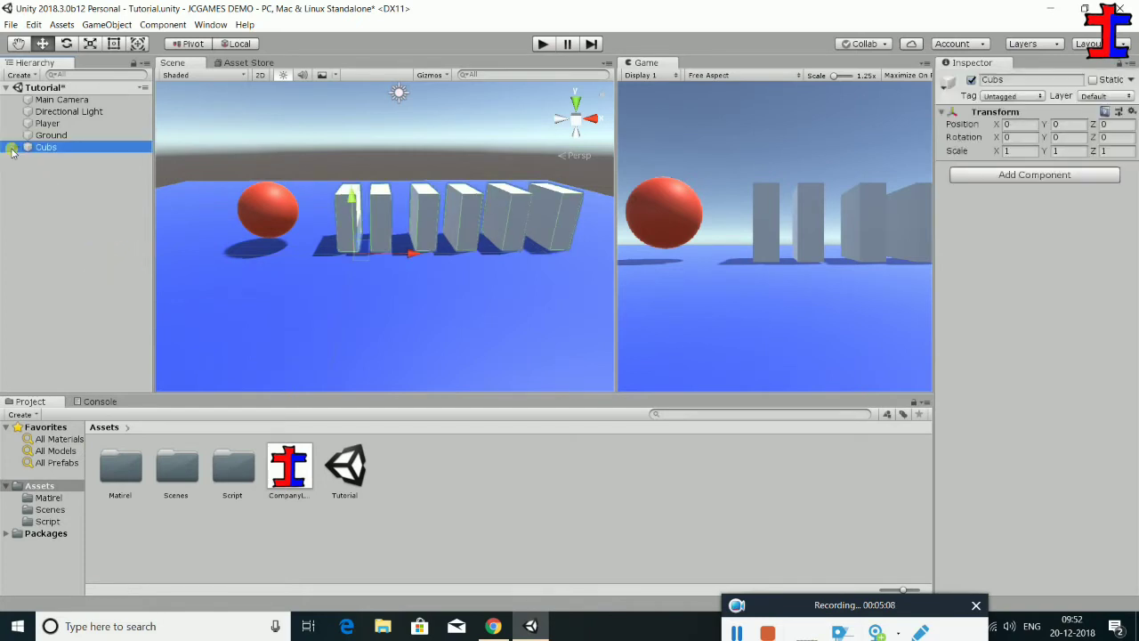
pyautogui.click(15, 149)
pyautogui.click(15, 149)
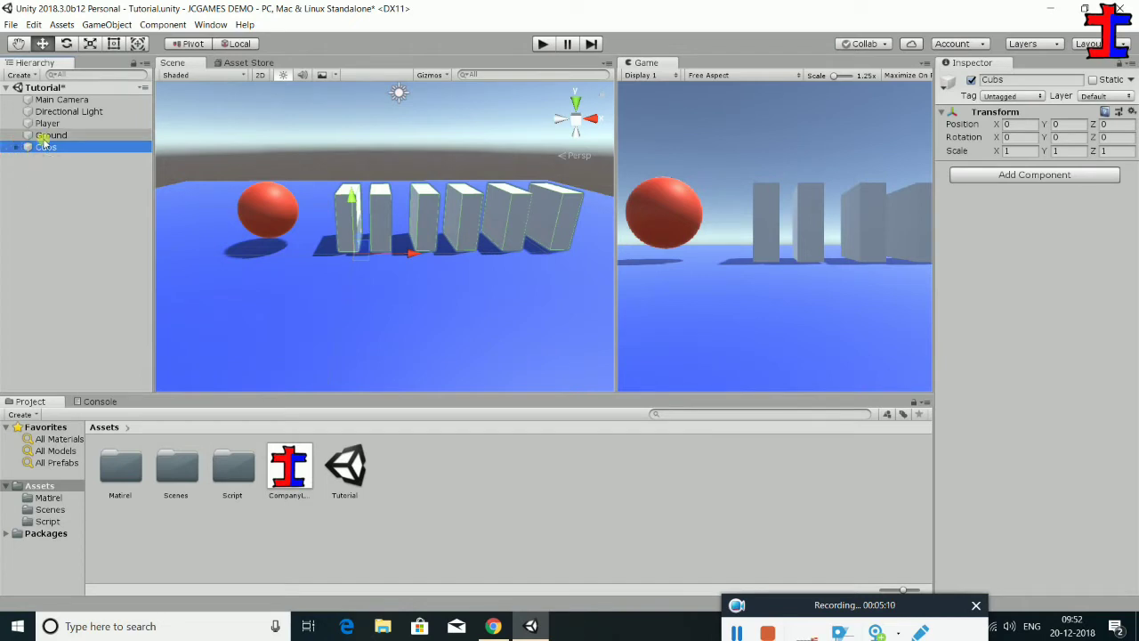
# Create a prefab in the Assets folder from the scene's Player sphere
pyautogui.click(51, 126)
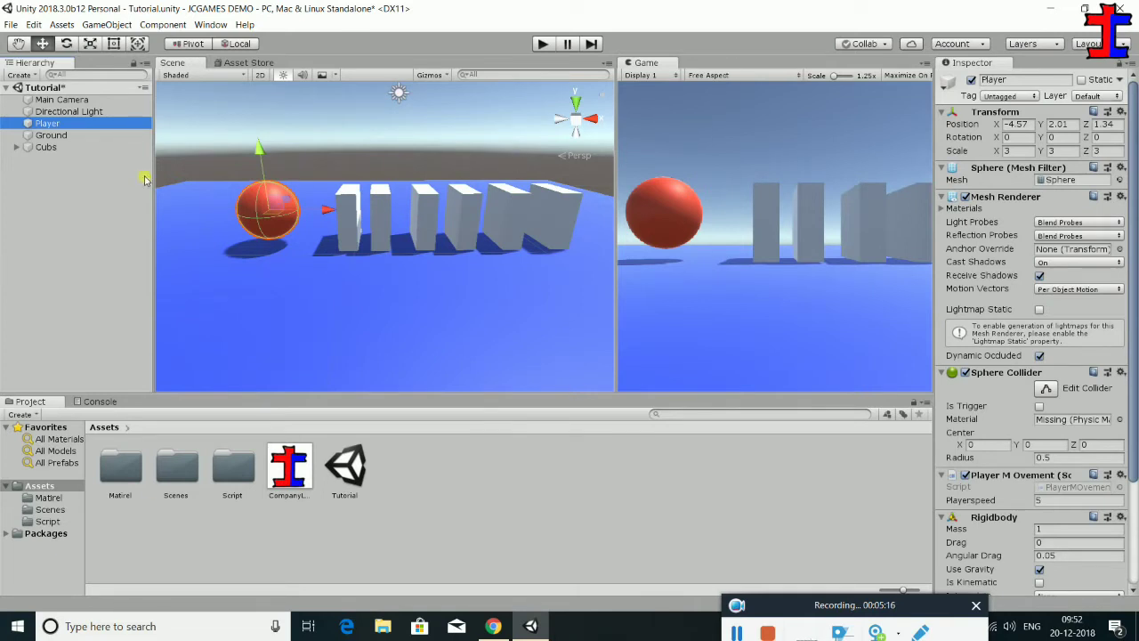
pyautogui.click(76, 180)
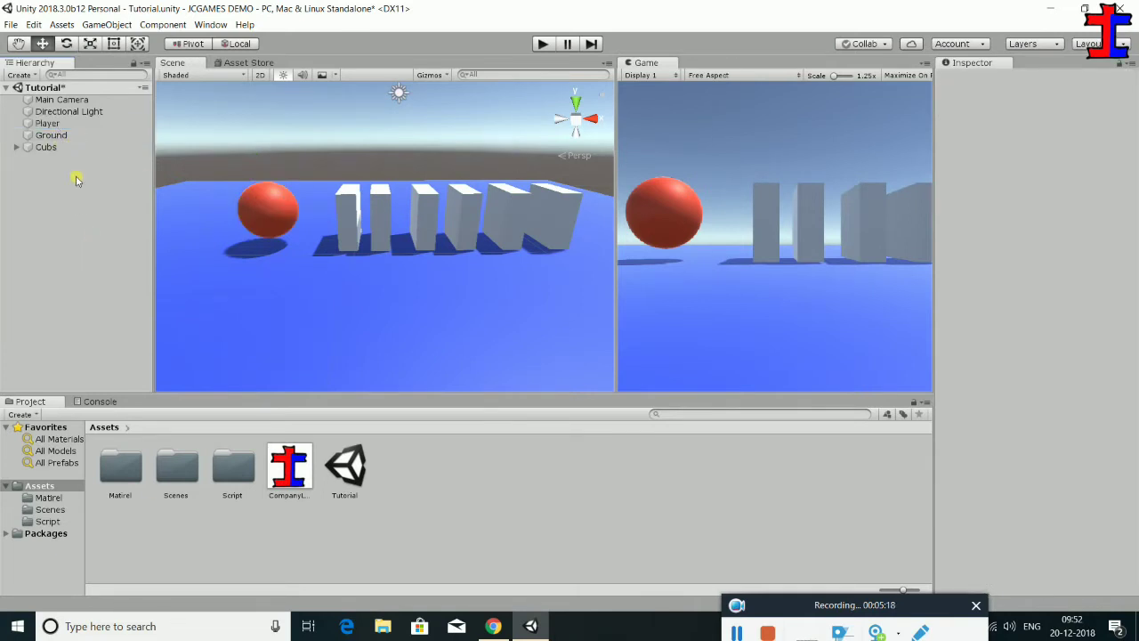
pyautogui.click(48, 123)
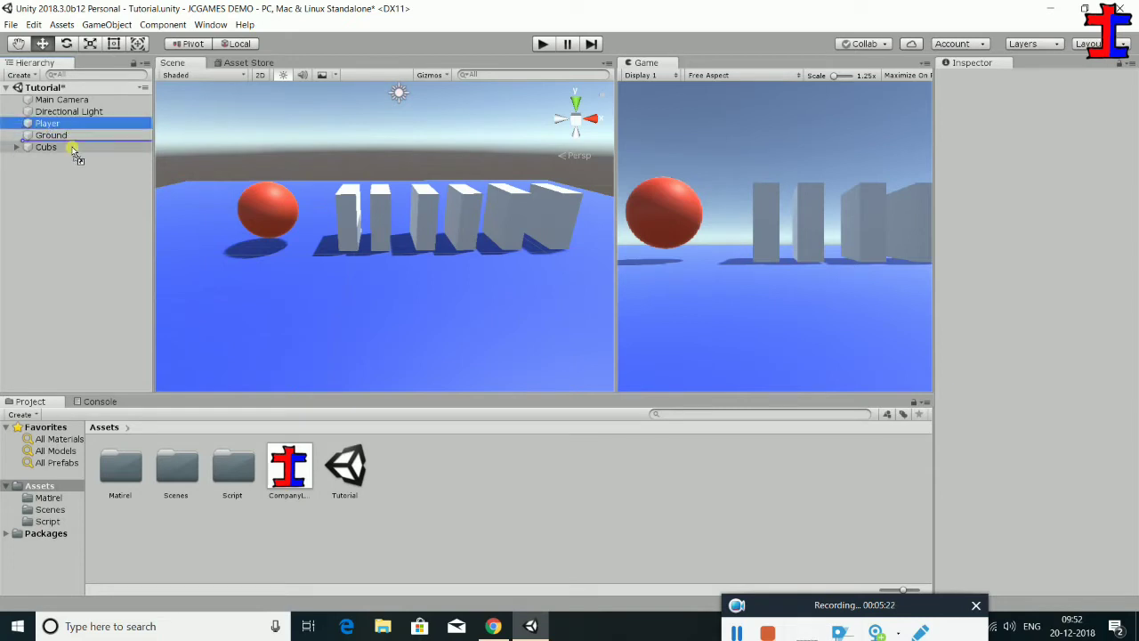
pyautogui.click(130, 385)
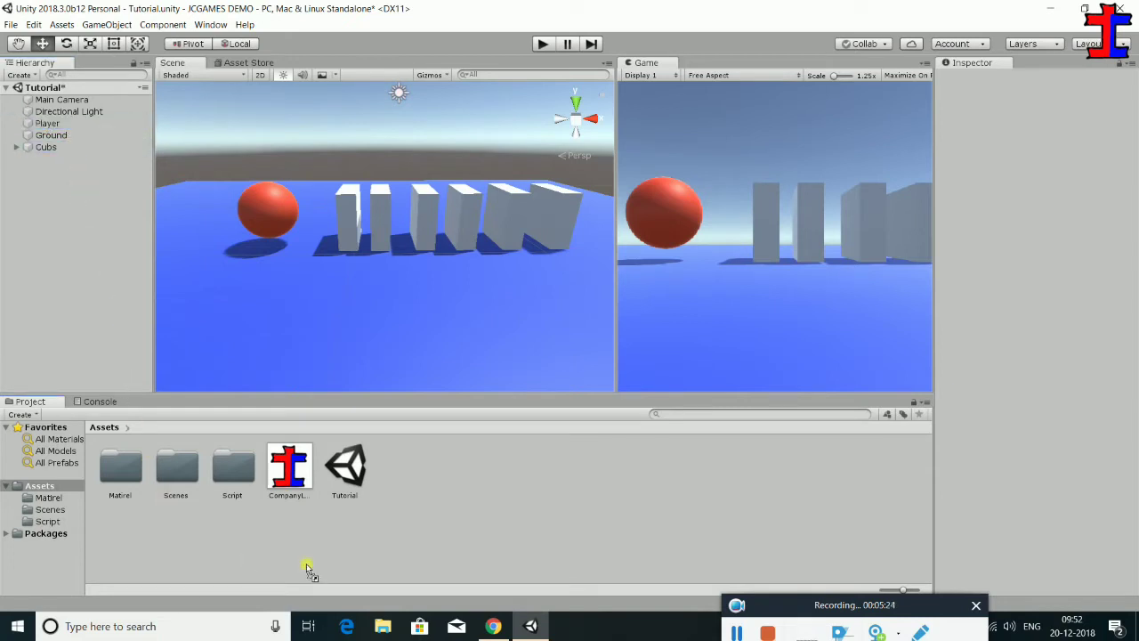
pyautogui.moveTo(519, 516); pyautogui.dragTo(512, 510)
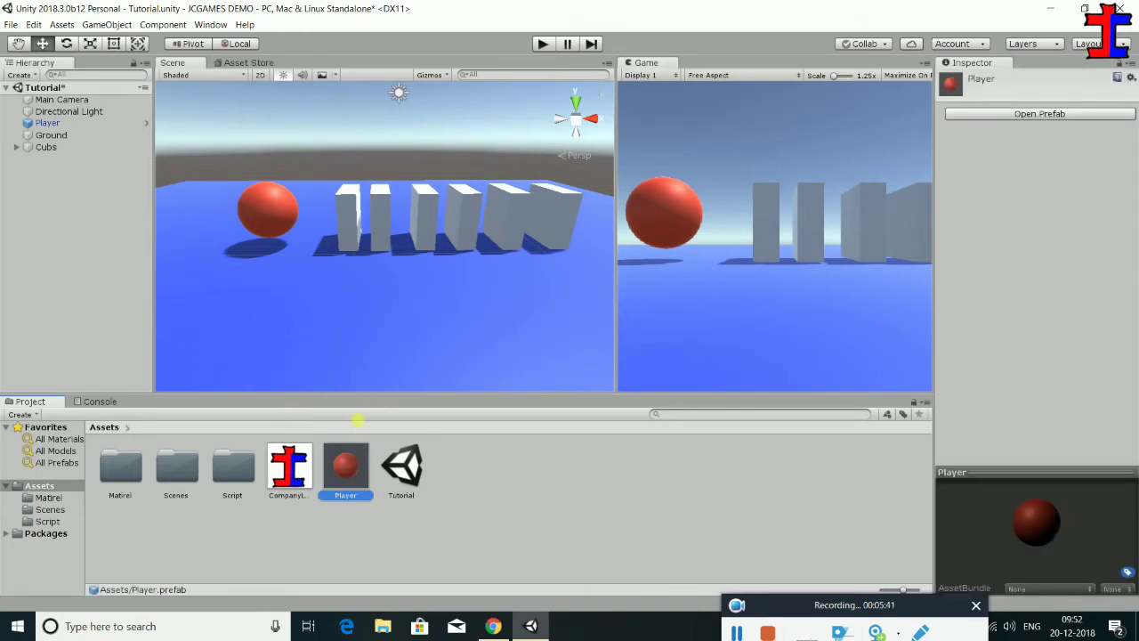
# Delete the Player object from the scene and replace it with an instance of the Player prefab
pyautogui.click(44, 123)
pyautogui.press('Delete')
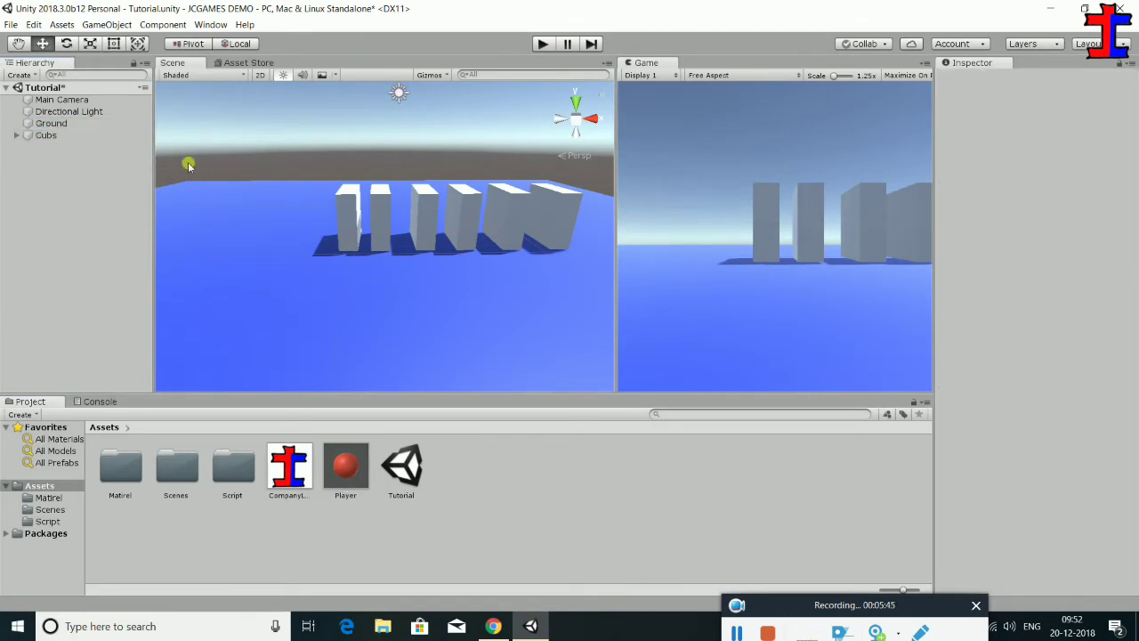
pyautogui.moveTo(348, 468); pyautogui.dragTo(105, 197)
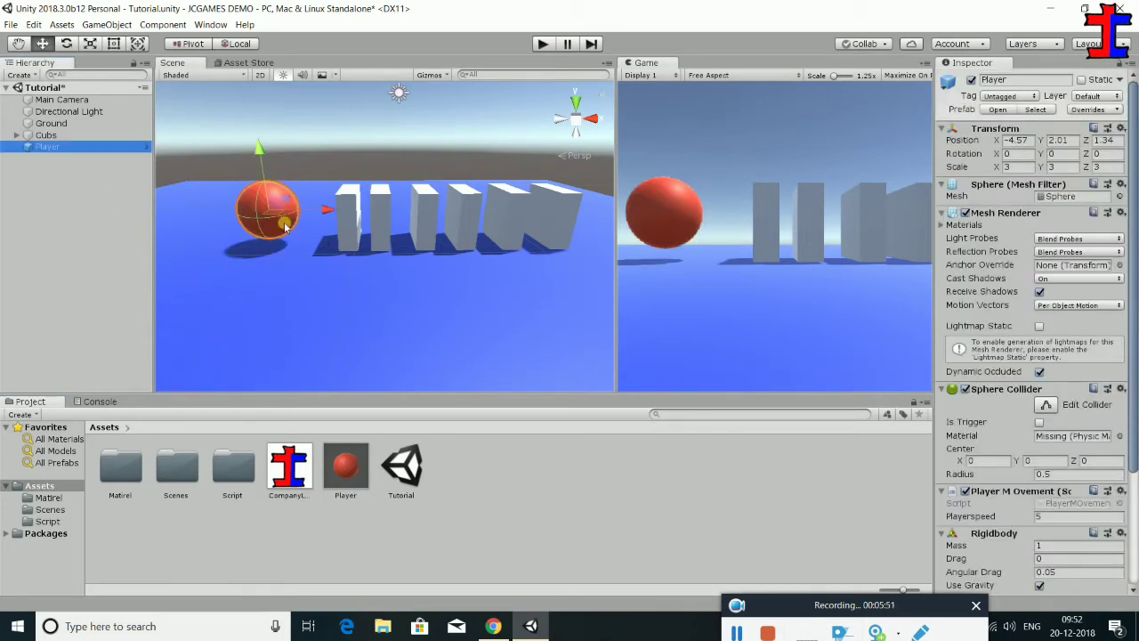
# Examine the Player prefab in its own editing view, and the components of its instance back in the scene
pyautogui.click(144, 149)
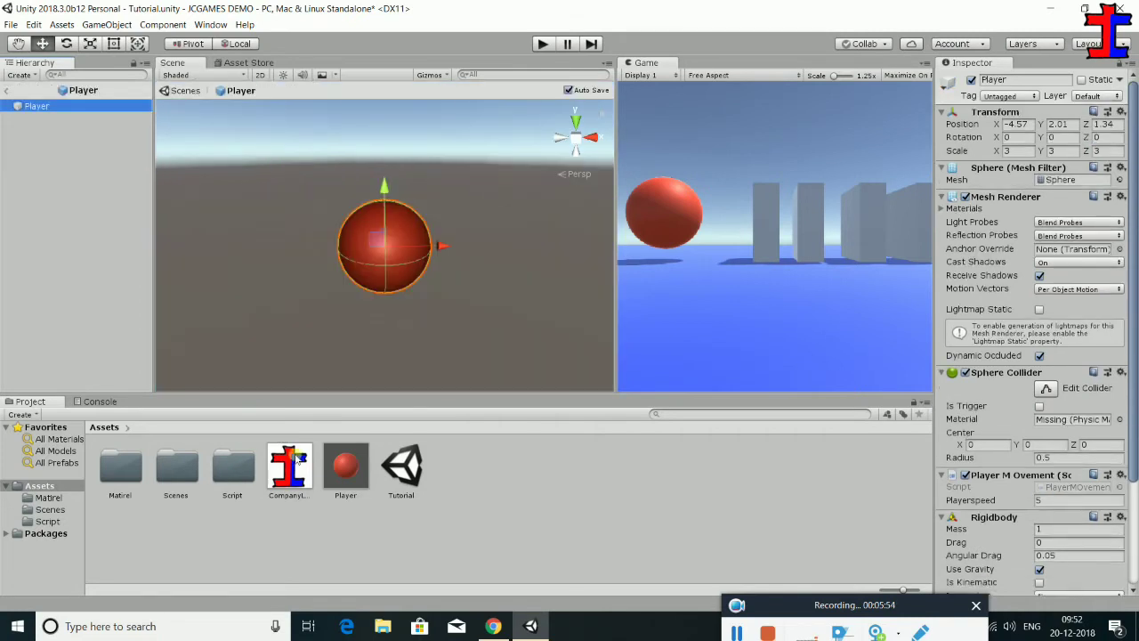
pyautogui.click(7, 93)
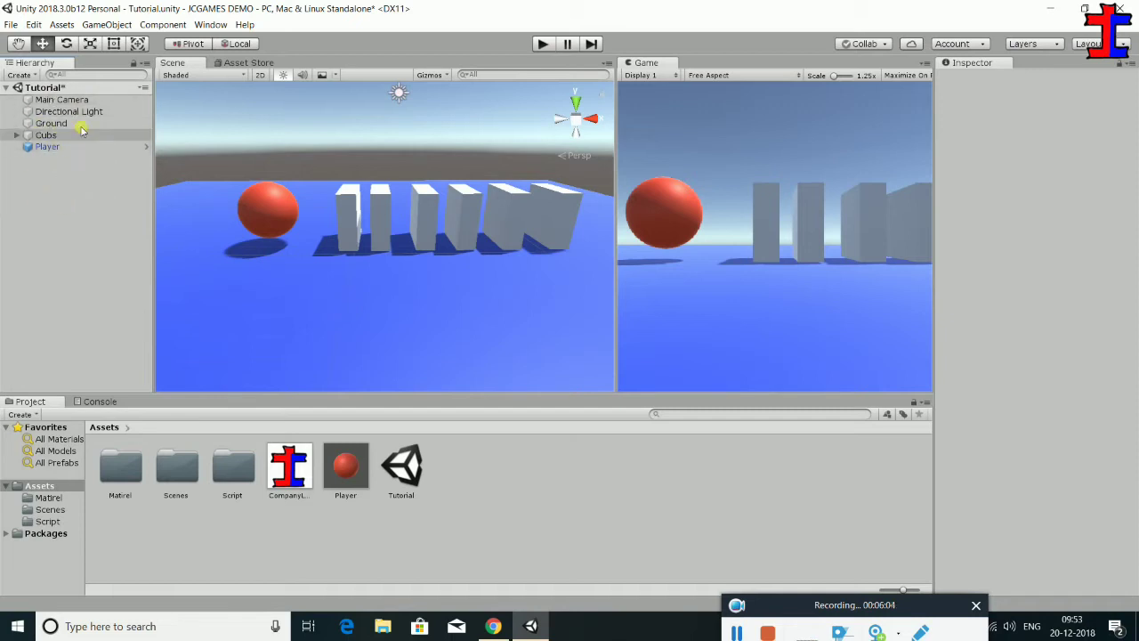
pyautogui.click(40, 147)
pyautogui.scroll(-3, 1014, 260)
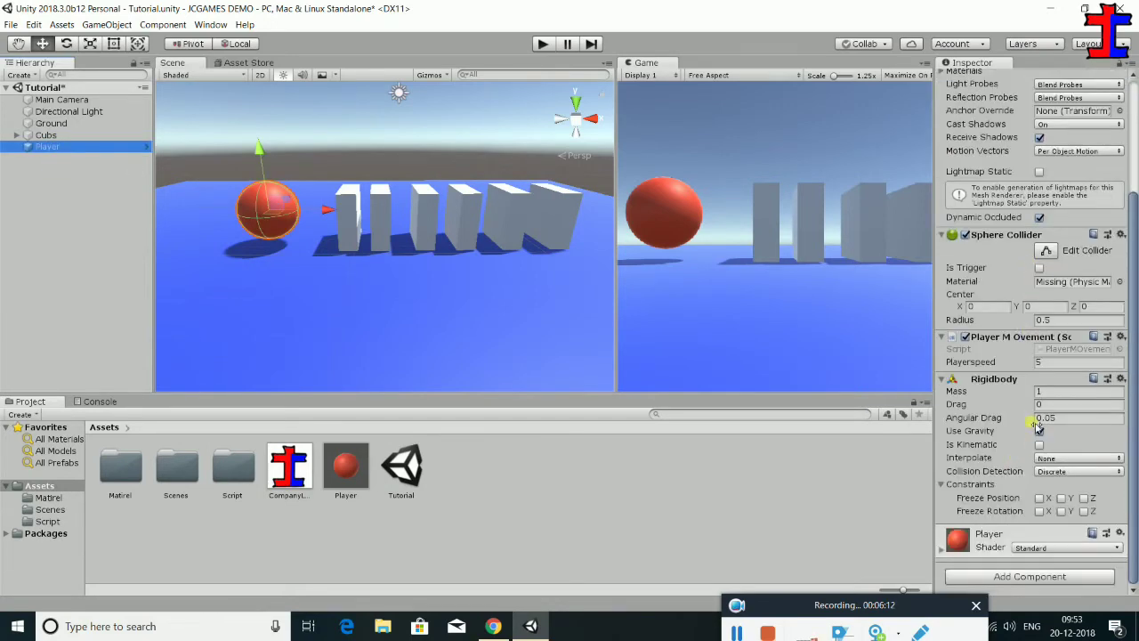
pyautogui.scroll(3, 1036, 423)
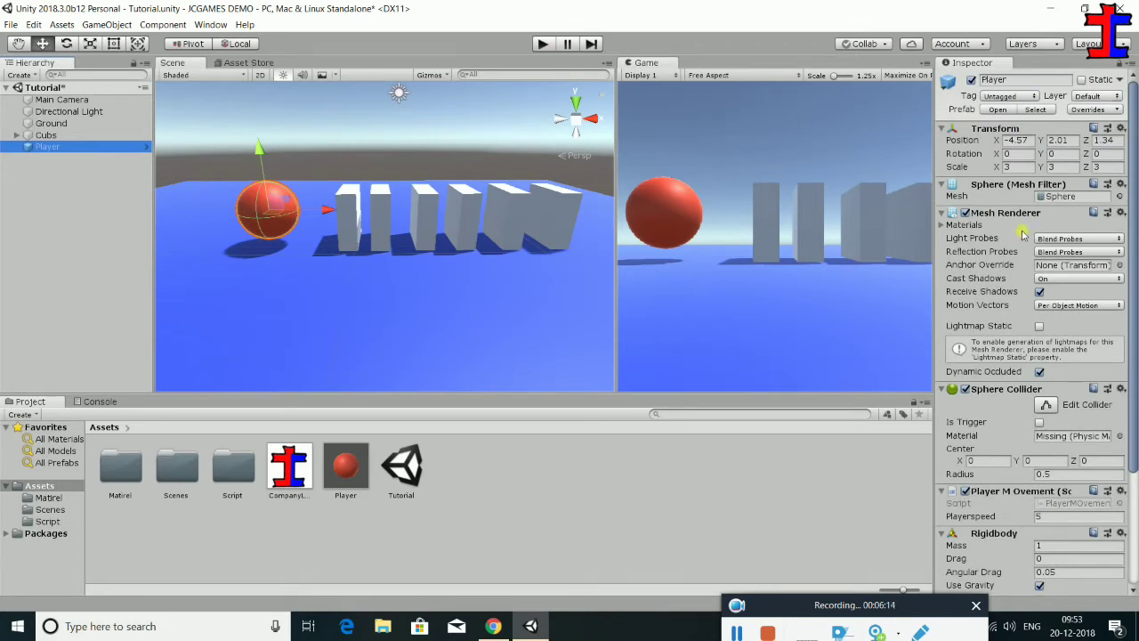
pyautogui.click(344, 474)
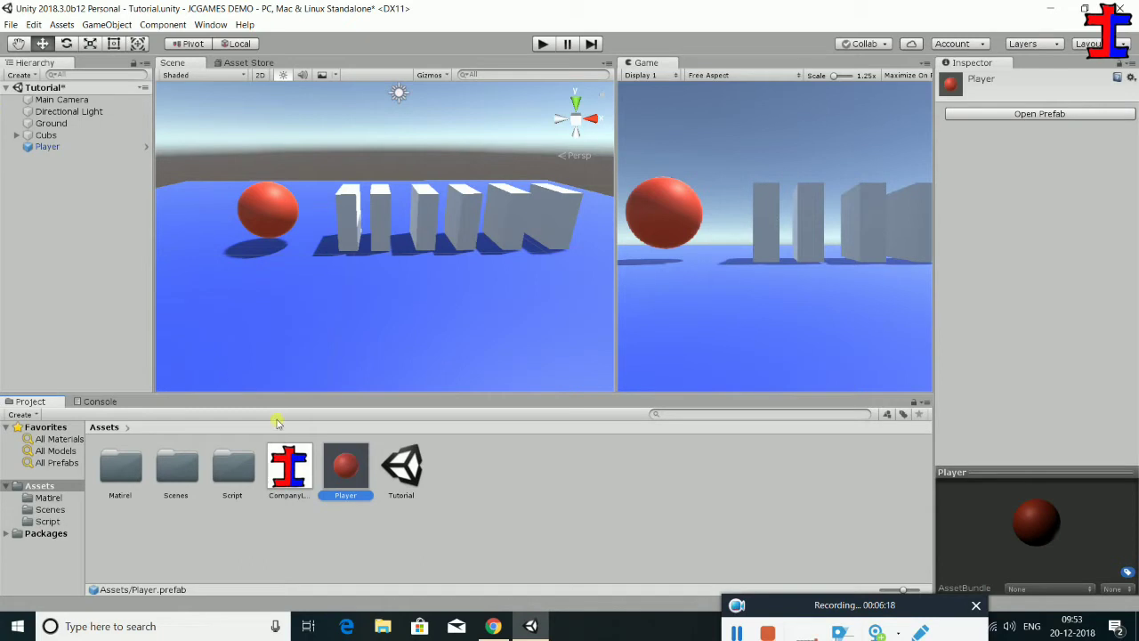
# Examine the Player prefab's components in its editing view, and return to the scene's Player instance
pyautogui.click(1065, 115)
pyautogui.scroll(-3, 1070, 142)
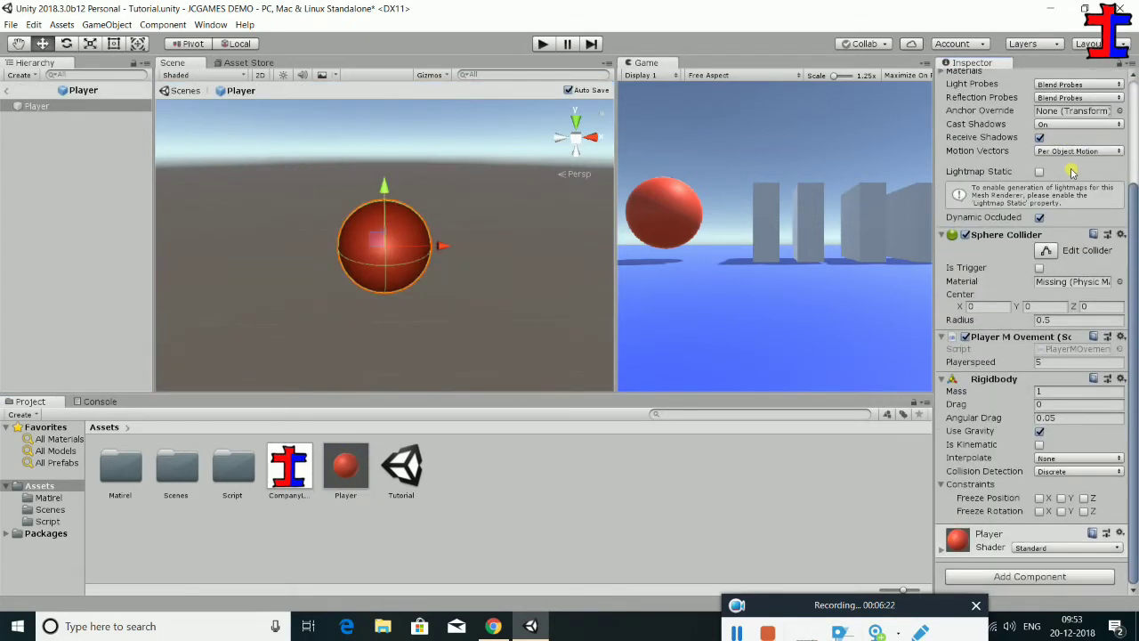
pyautogui.scroll(3, 1043, 445)
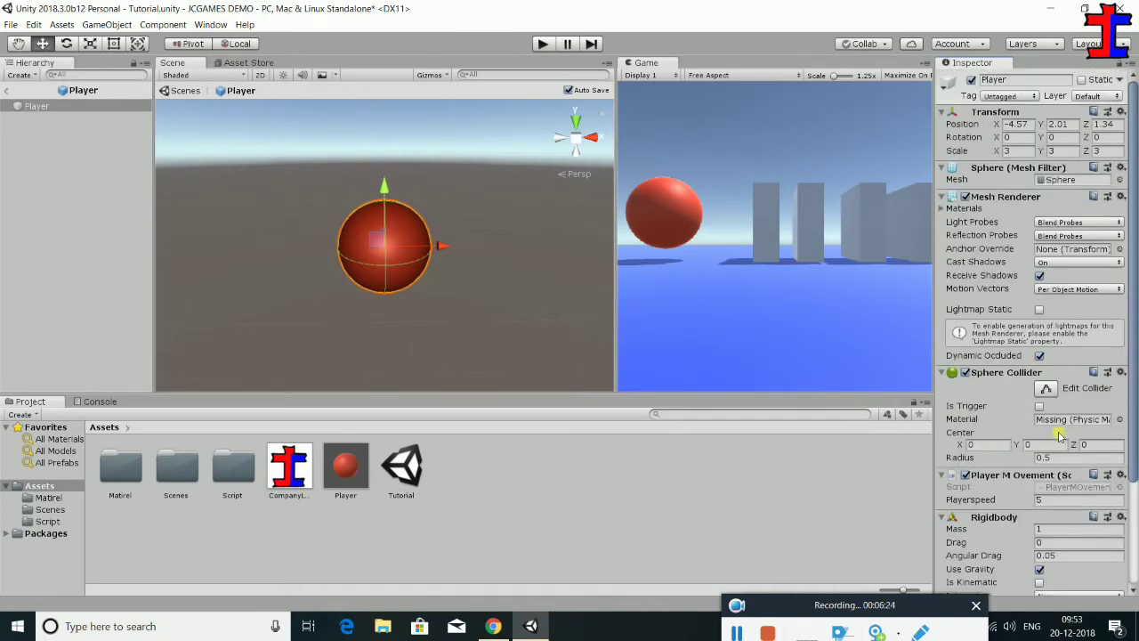
pyautogui.click(174, 535)
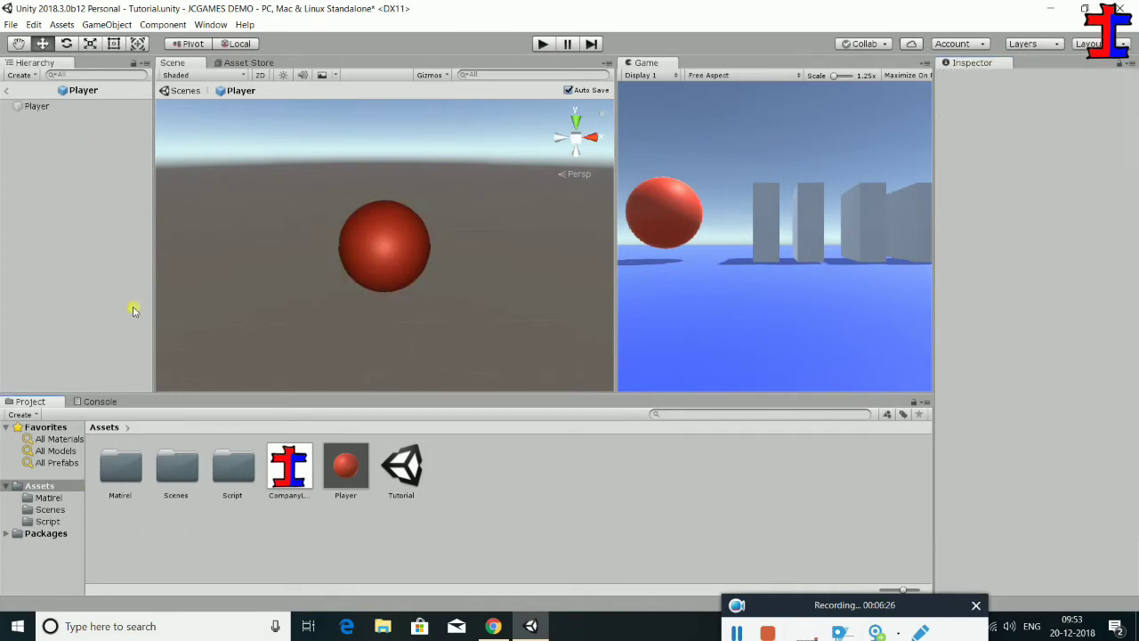
pyautogui.click(7, 90)
pyautogui.click(47, 146)
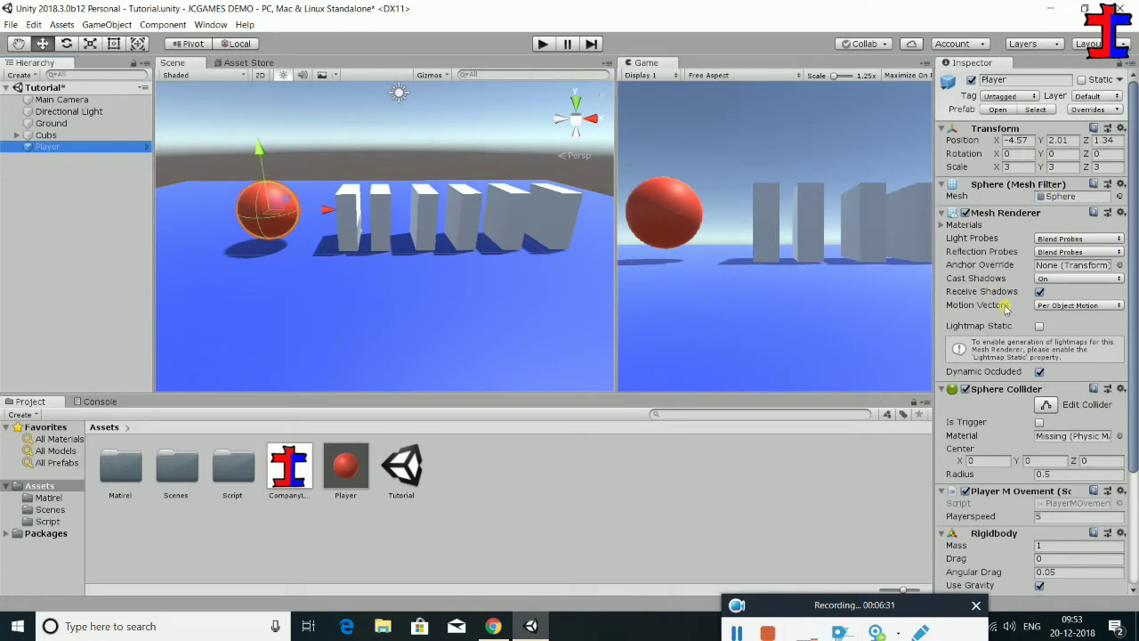
# Enable Is Trigger on the Sphere Collider of the scene's Player instance
pyautogui.scroll(-2, 1006, 307)
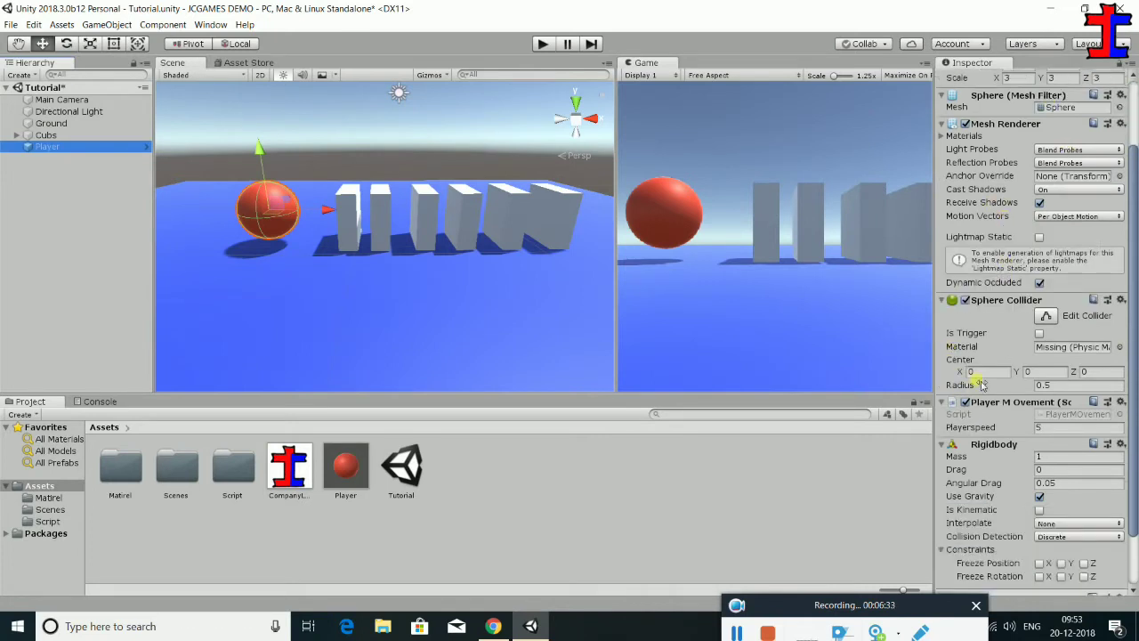
pyautogui.click(1040, 333)
pyautogui.scroll(2, 1038, 342)
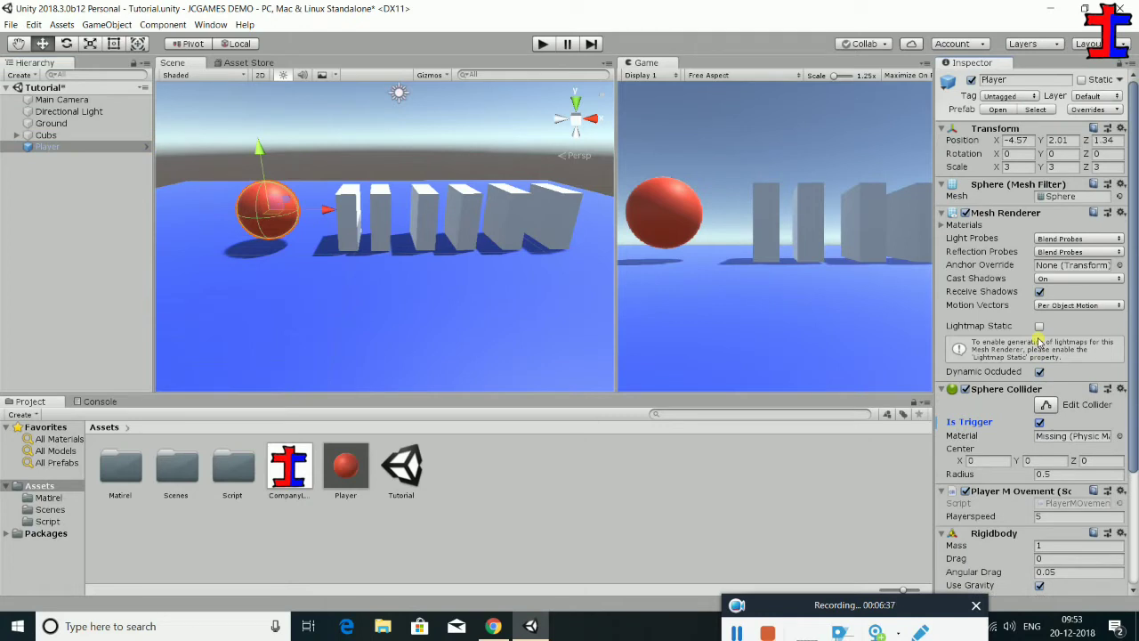
# Set the Player instance's scale to 4 on X, Y and Z
pyautogui.click(1023, 167)
pyautogui.write('4')
pyautogui.press('Tab')
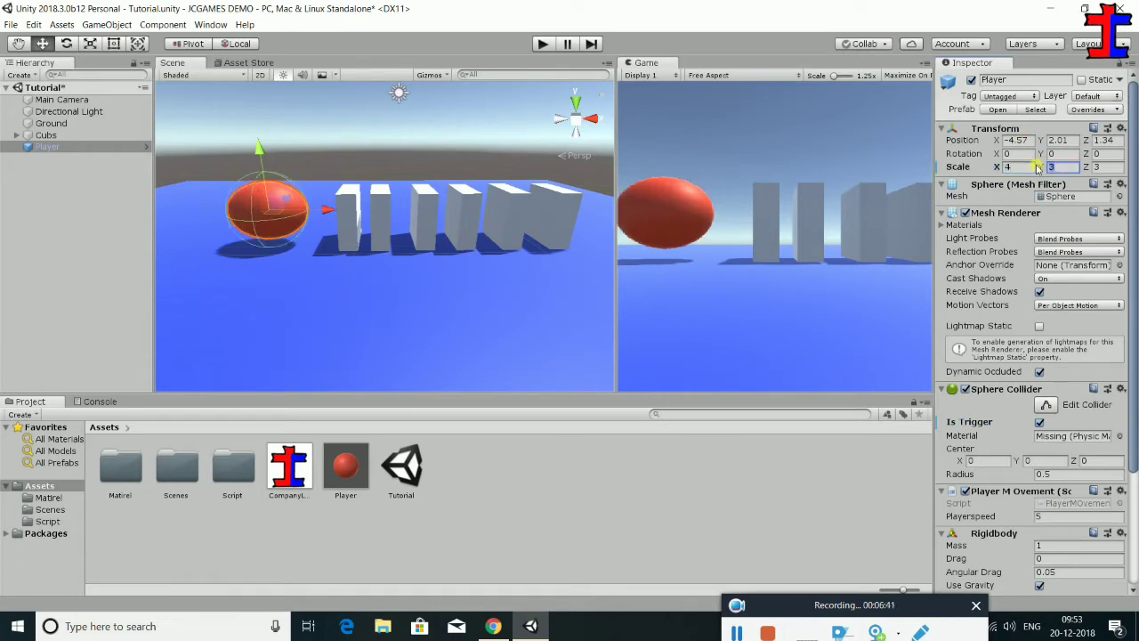
pyautogui.write('4')
pyautogui.press('Tab')
pyautogui.write('4')
# Disable Is Trigger on the Player instance's Sphere Collider
pyautogui.scroll(-3, 1037, 207)
pyautogui.scroll(-1, 1037, 206)
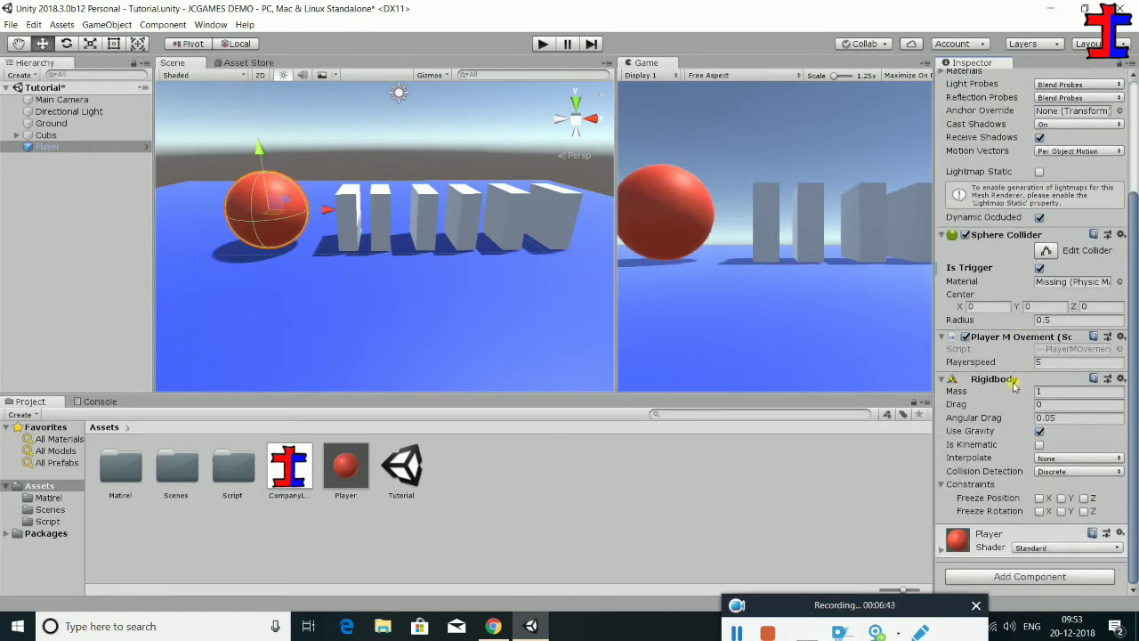
pyautogui.click(1040, 269)
pyautogui.scroll(5, 1043, 272)
pyautogui.scroll(1, 382, 274)
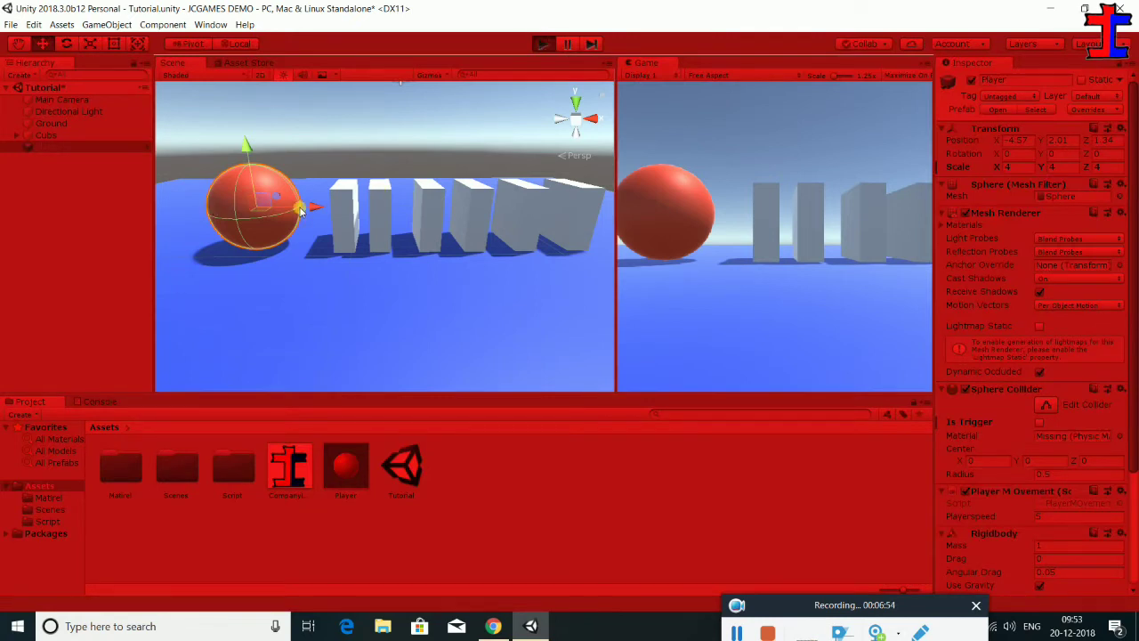
# Test the game in play mode by rolling the Player ball back and forth into the cubes, and stop playing
pyautogui.press('w')
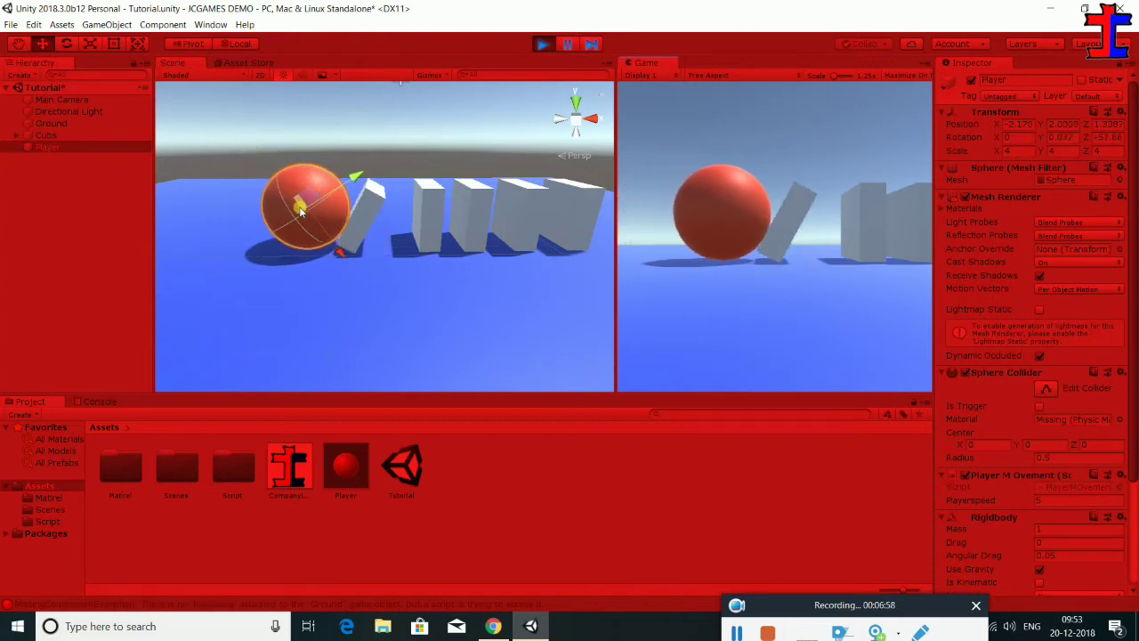
pyautogui.press('a')
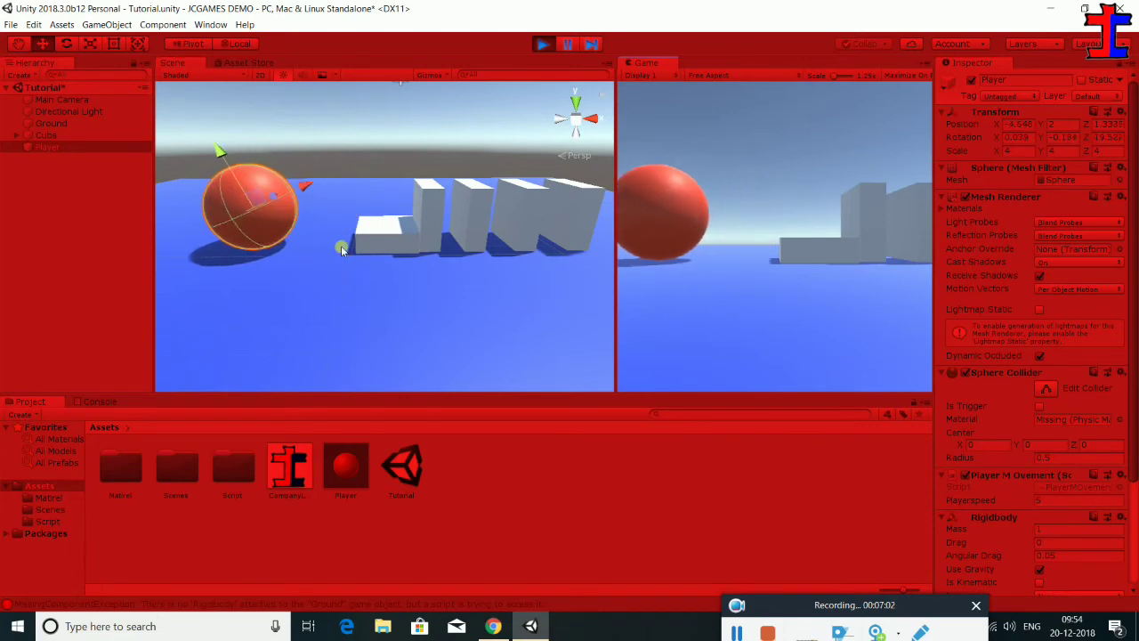
pyautogui.press('d')
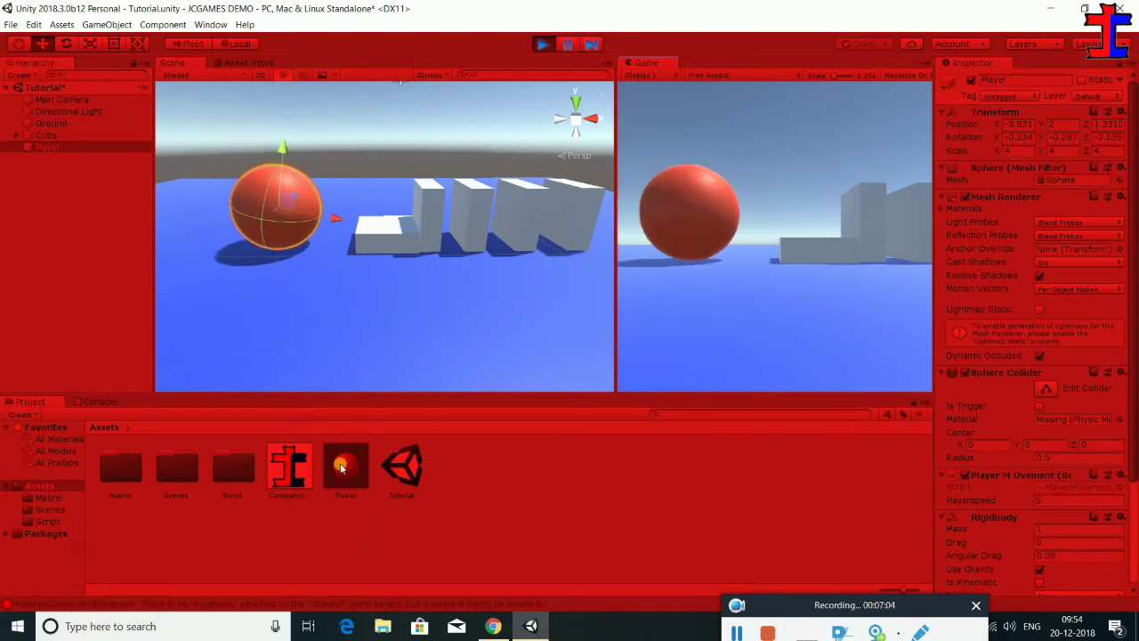
pyautogui.press('a')
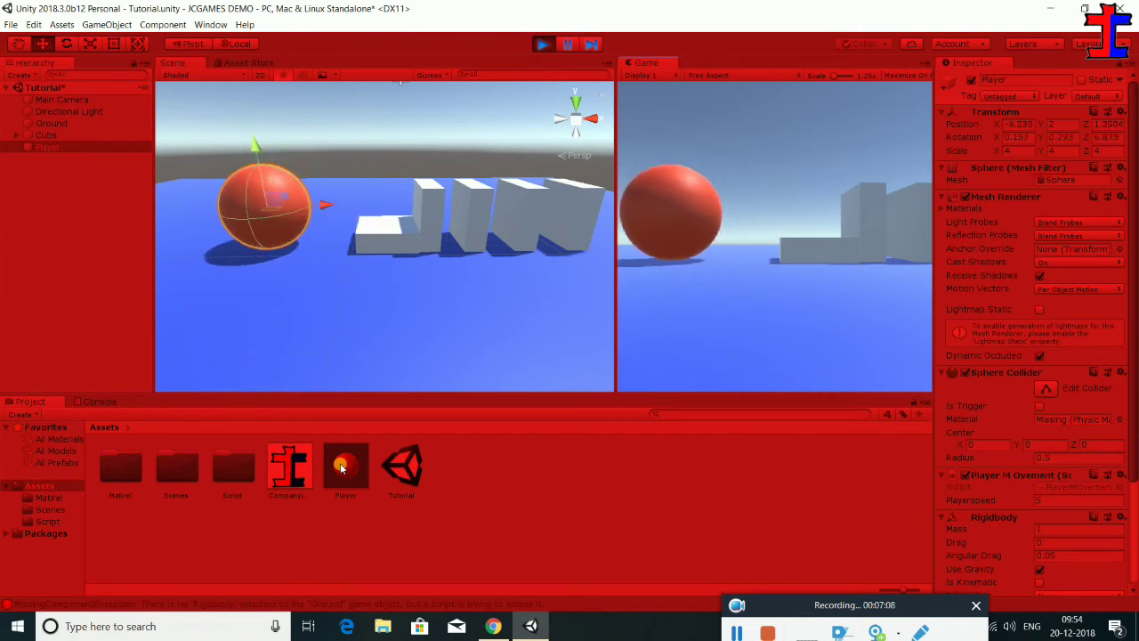
pyautogui.press('a')
pyautogui.press('d')
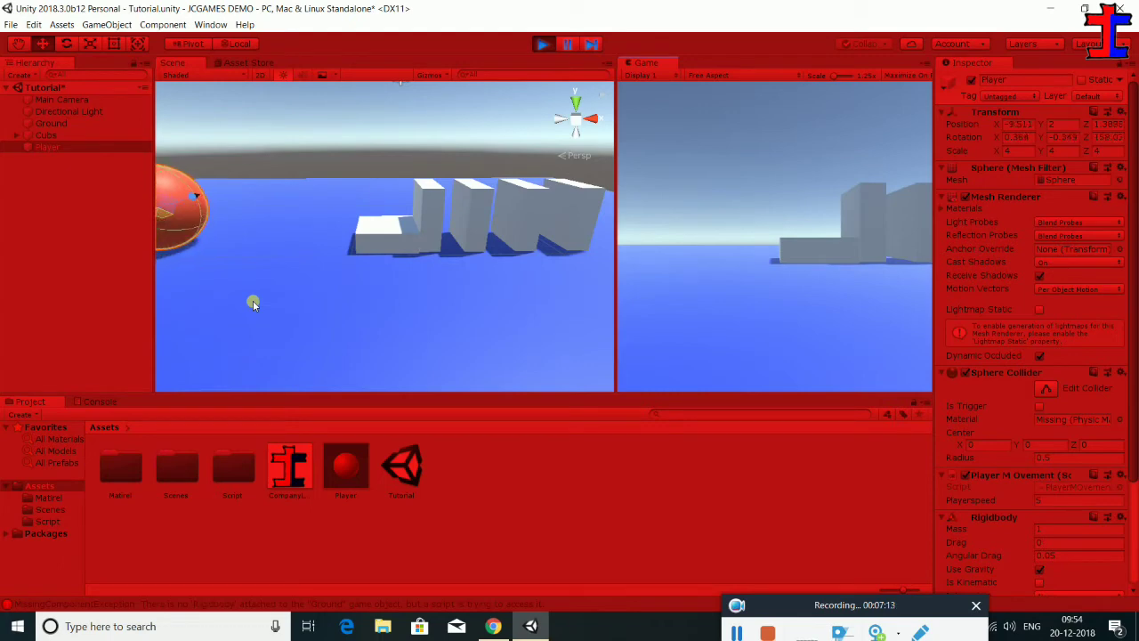
pyautogui.press('d')
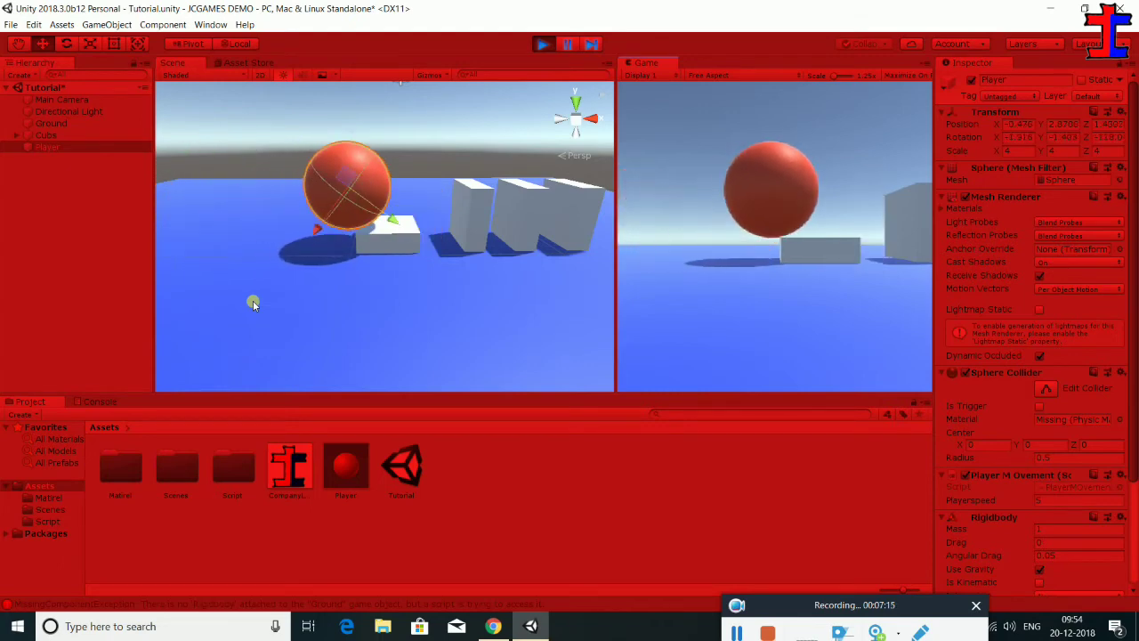
pyautogui.press('d')
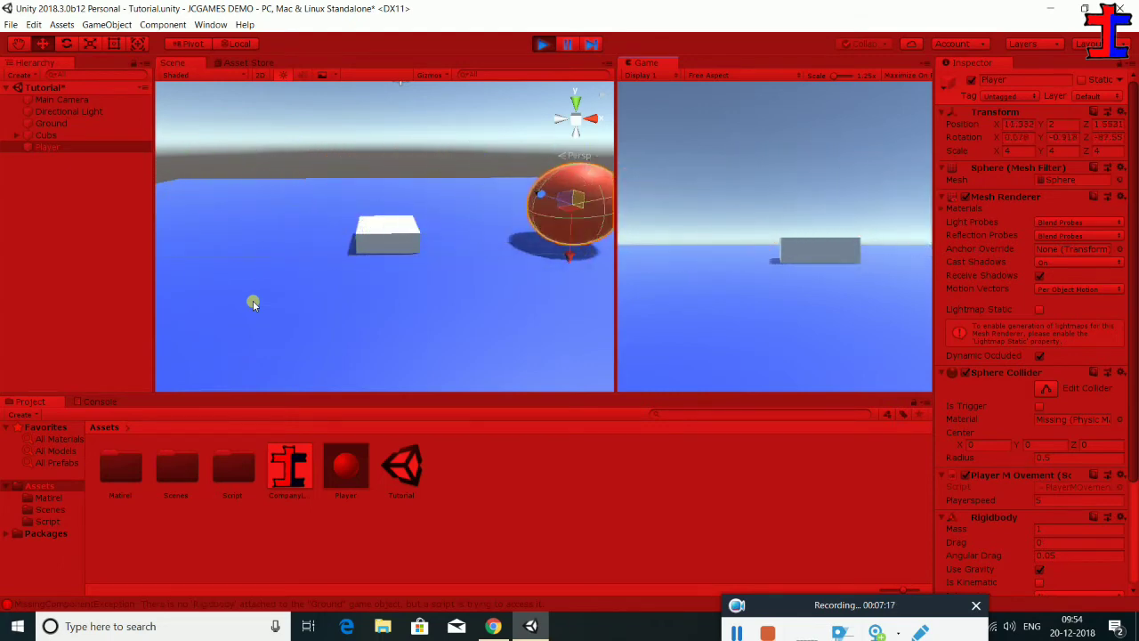
pyautogui.click(541, 45)
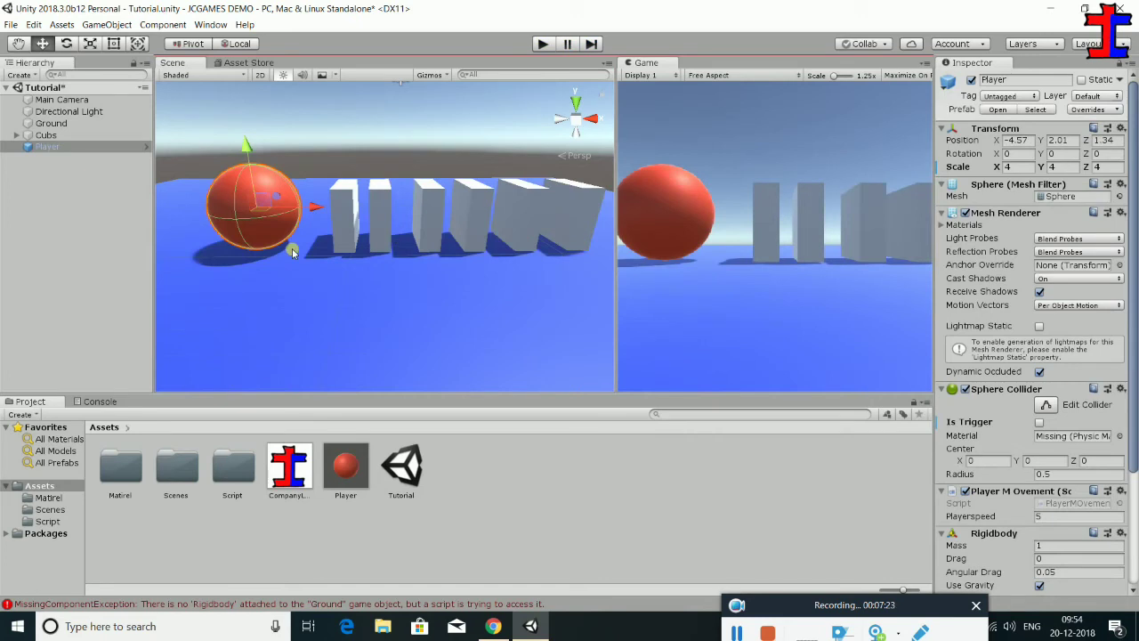
# Delete the enlarged Player from the scene and bring back a Player with the prefab's stored values
pyautogui.click(57, 150)
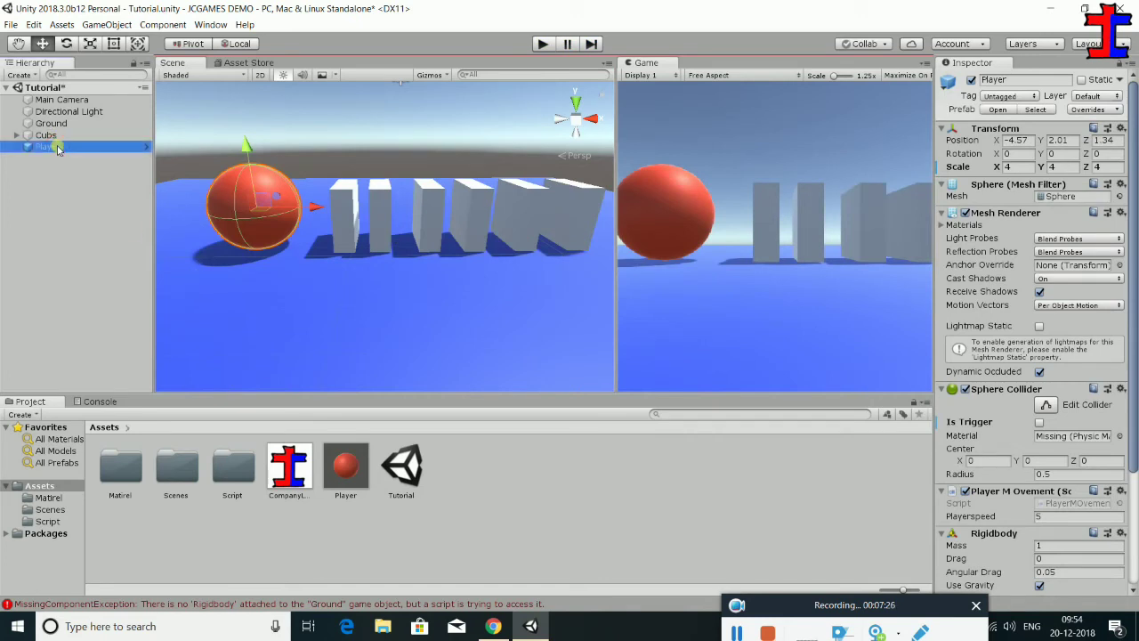
pyautogui.press('Delete')
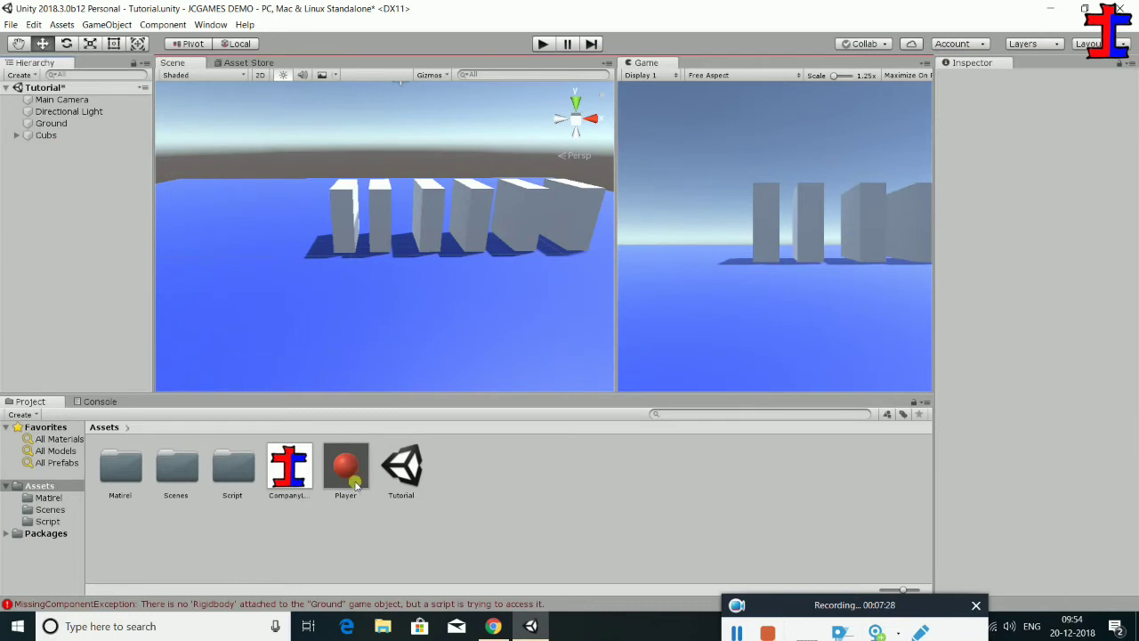
pyautogui.hotkey('ctrl', 'z')
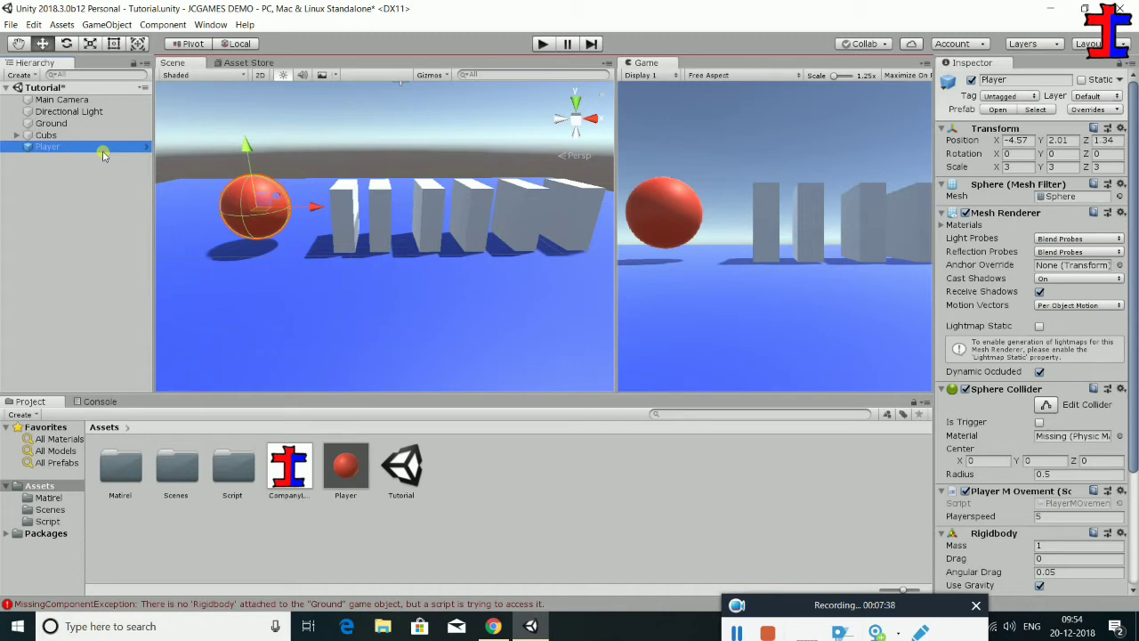
# Enlarge the Player instance in the scene to a scale of 4 on all three axes
pyautogui.click(1013, 167)
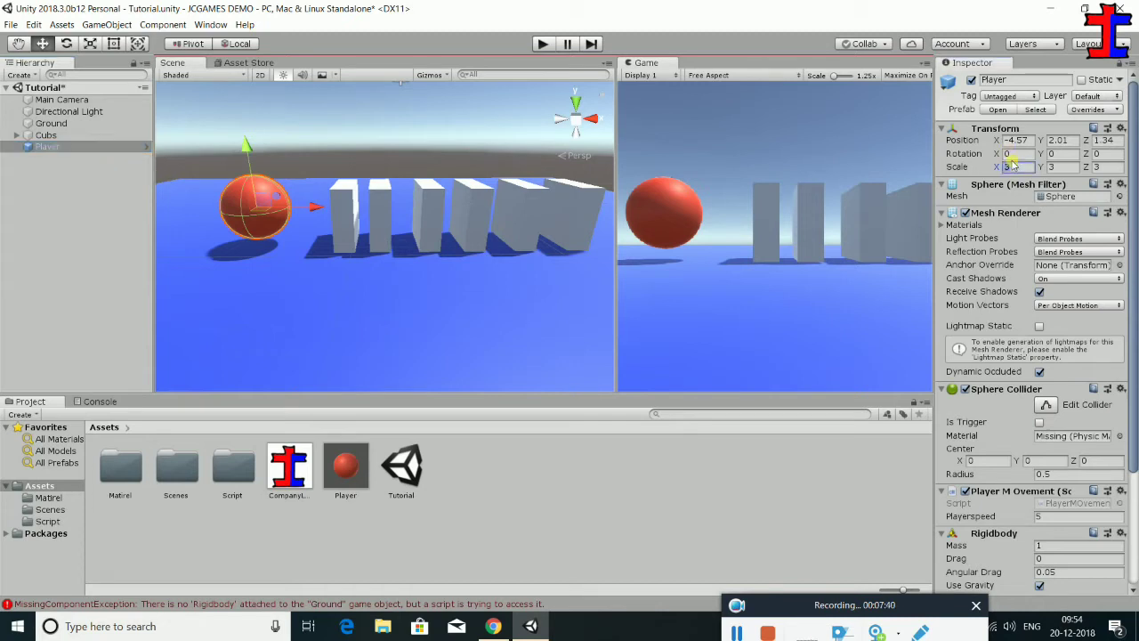
pyautogui.write('4')
pyautogui.press('Tab')
pyautogui.write('4')
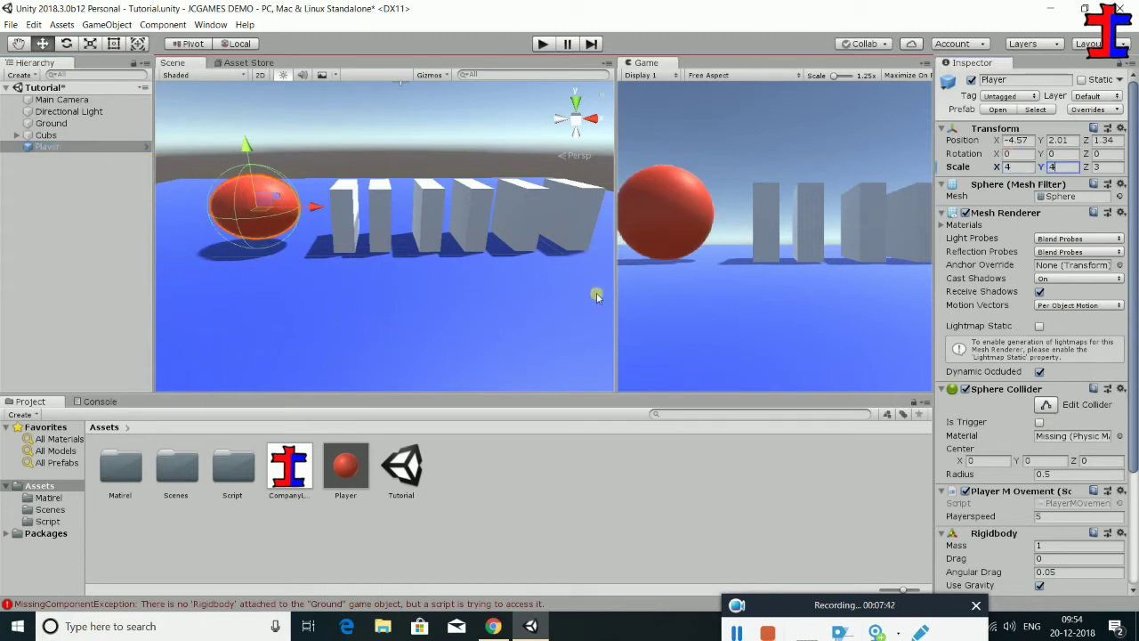
pyautogui.press('Tab')
pyautogui.write('4')
pyautogui.press('Return')
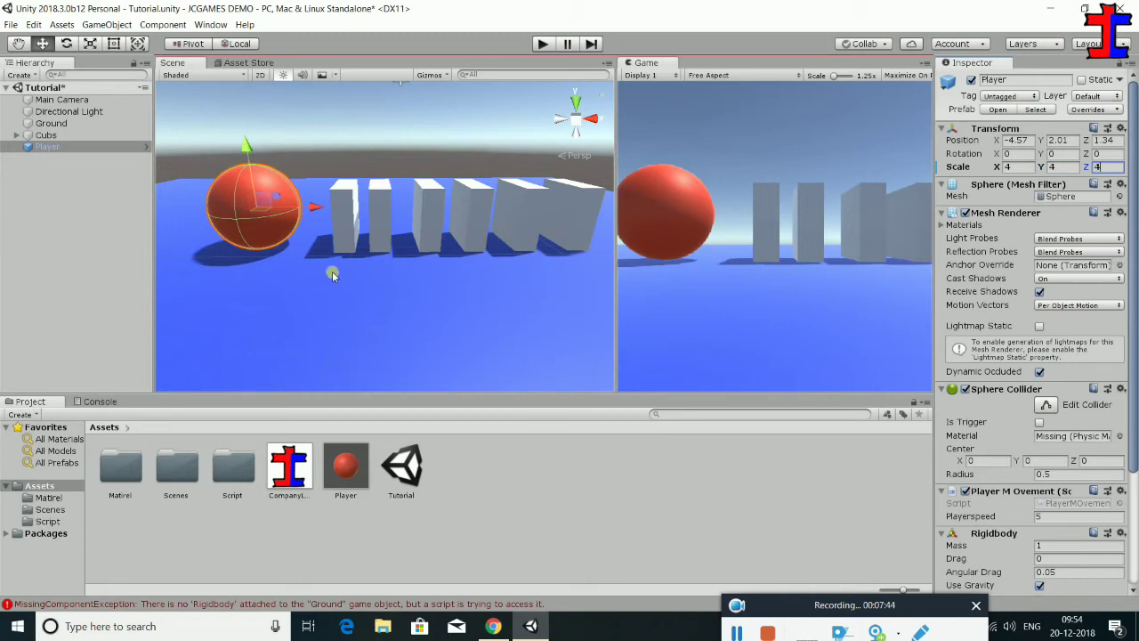
# Apply all overrides of the Player instance to the Player prefab
pyautogui.click(1100, 109)
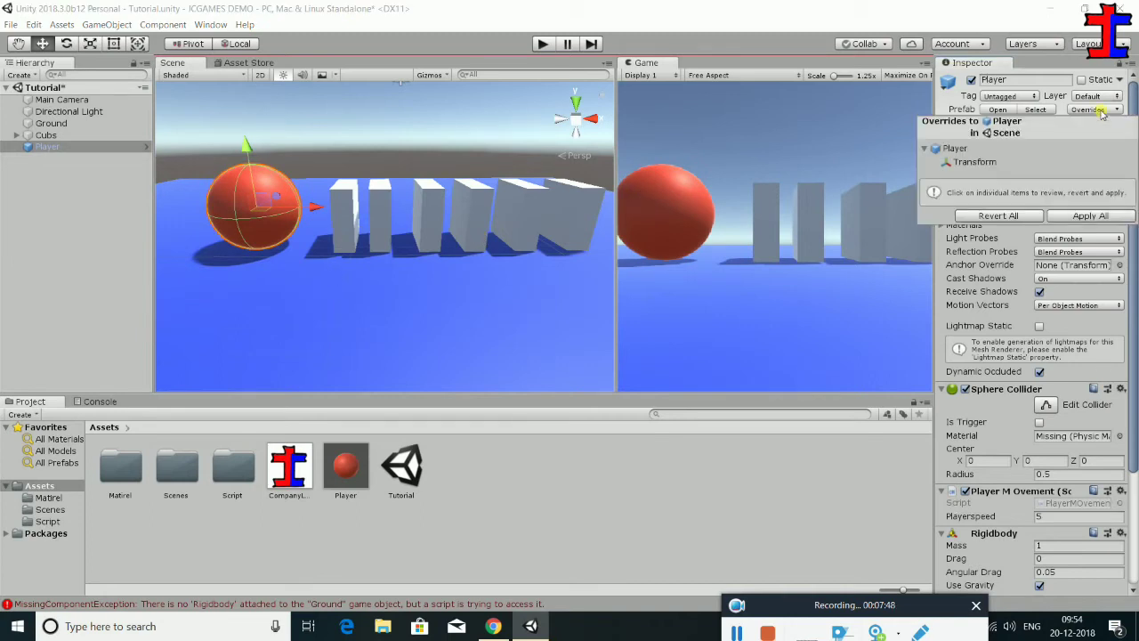
pyautogui.click(1102, 110)
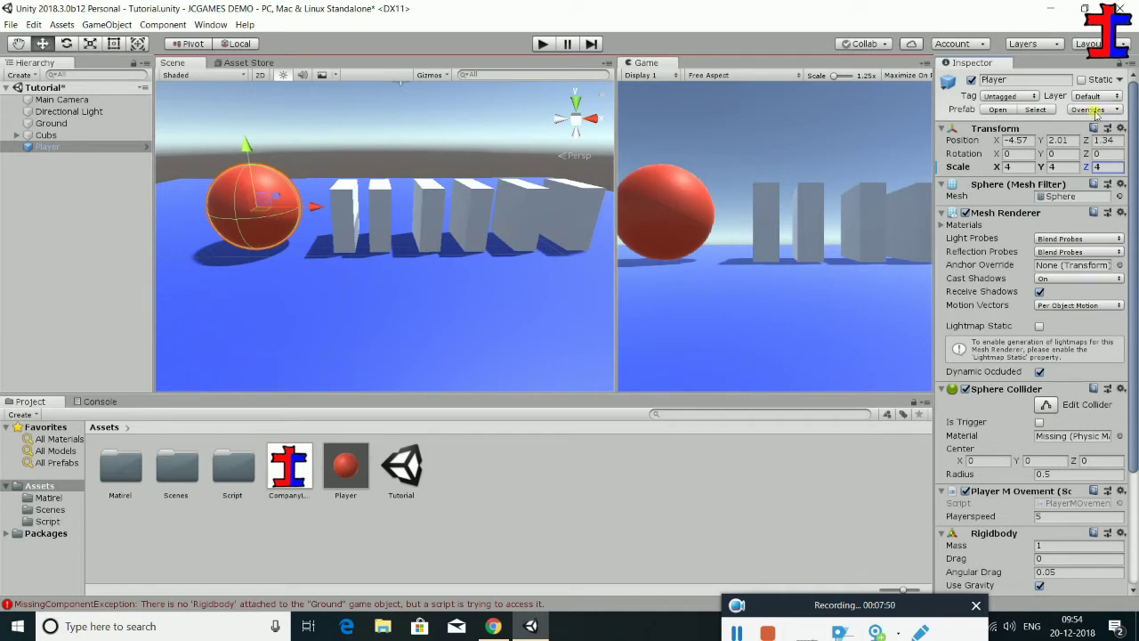
pyautogui.click(1097, 112)
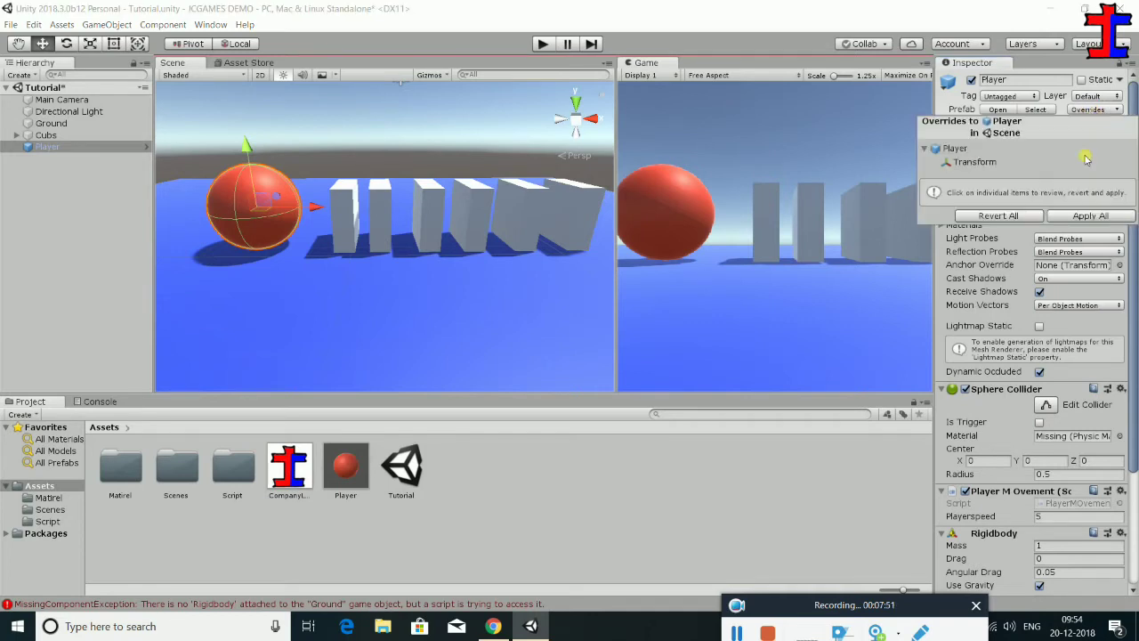
pyautogui.click(1080, 219)
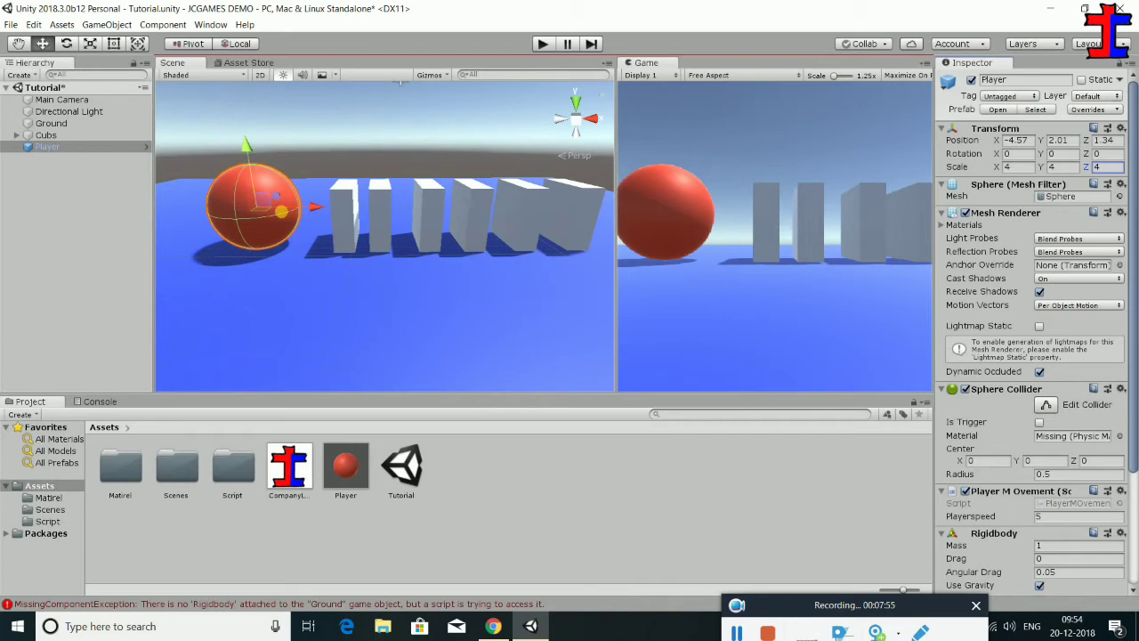
# Delete Player from the scene and add a fresh instance of the updated Player prefab
pyautogui.click(346, 467)
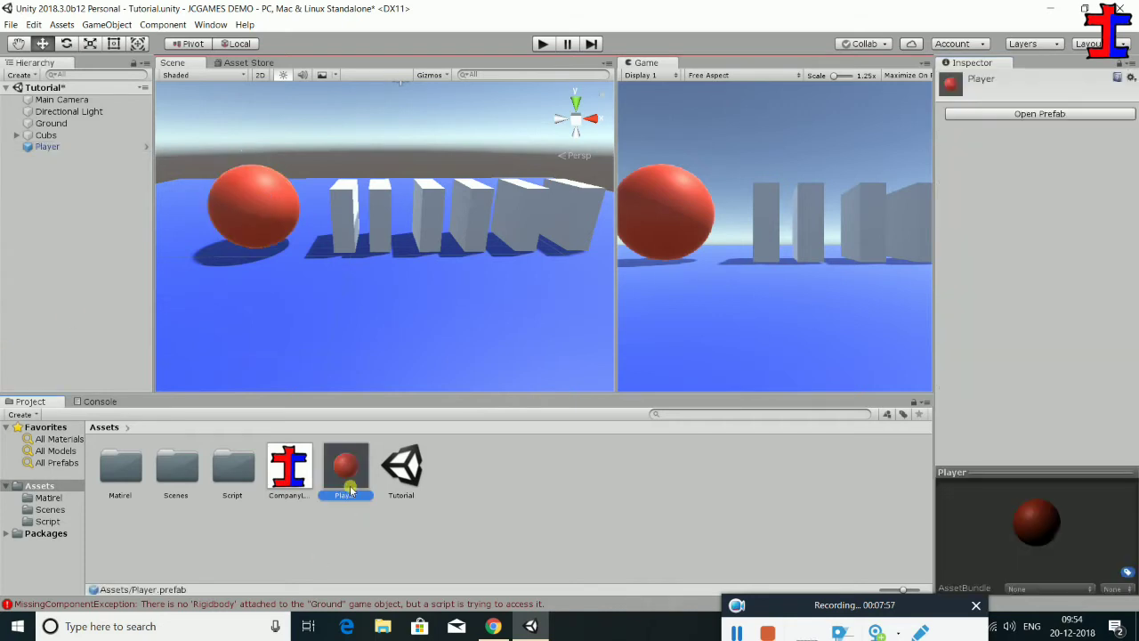
pyautogui.click(49, 147)
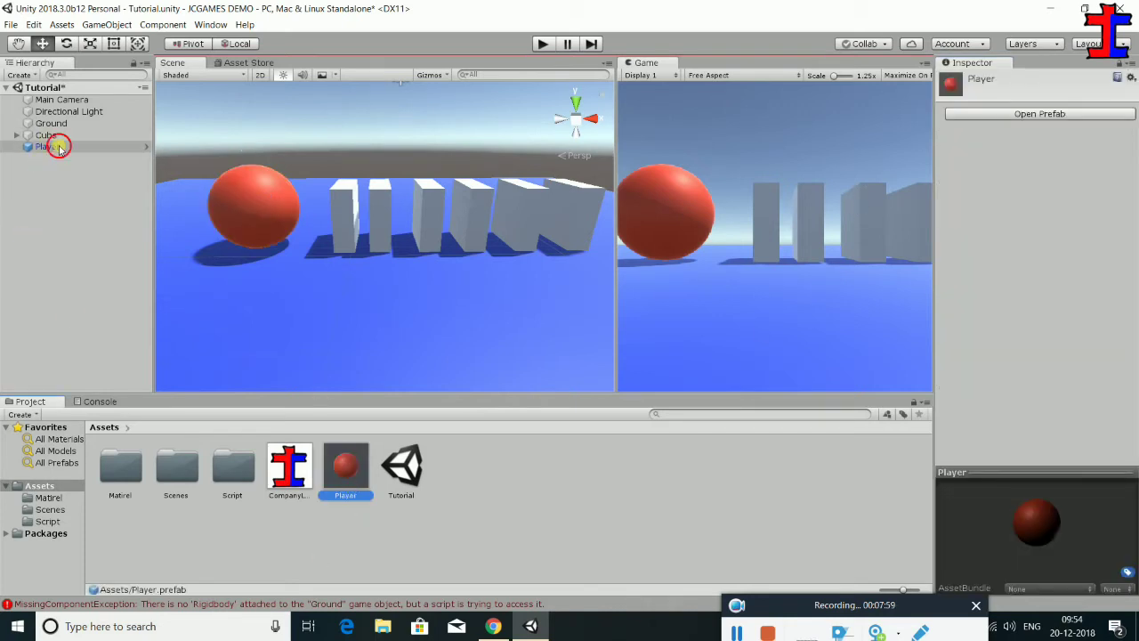
pyautogui.press('Delete')
pyautogui.moveTo(347, 471); pyautogui.dragTo(51, 212)
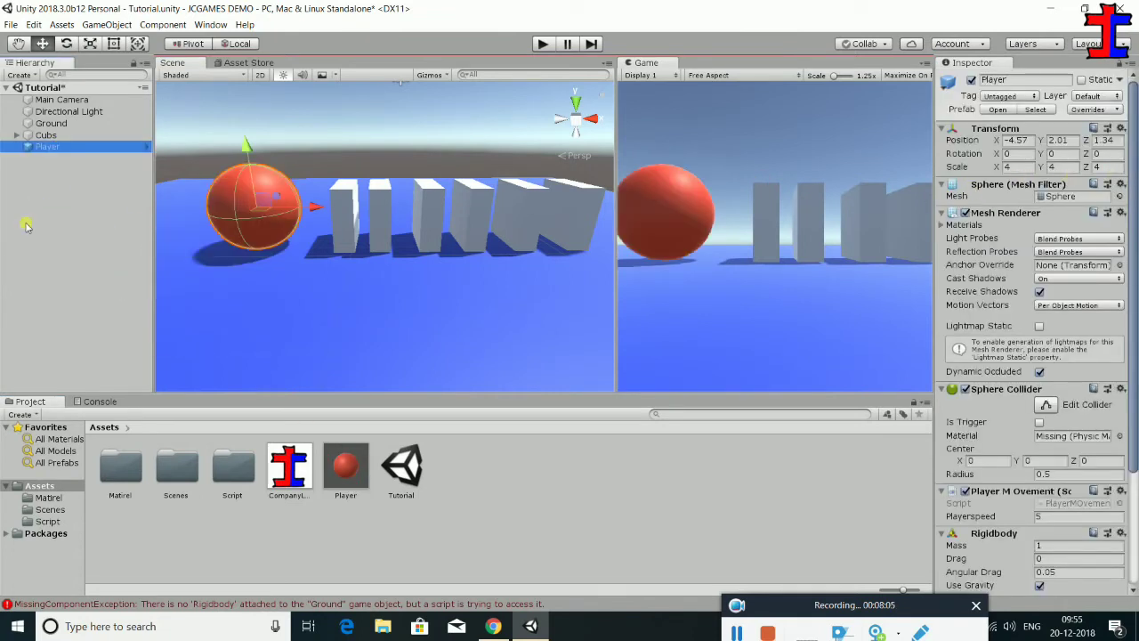
# Set the new Player instance's scale to 3 on X, Y and Z
pyautogui.click(1009, 166)
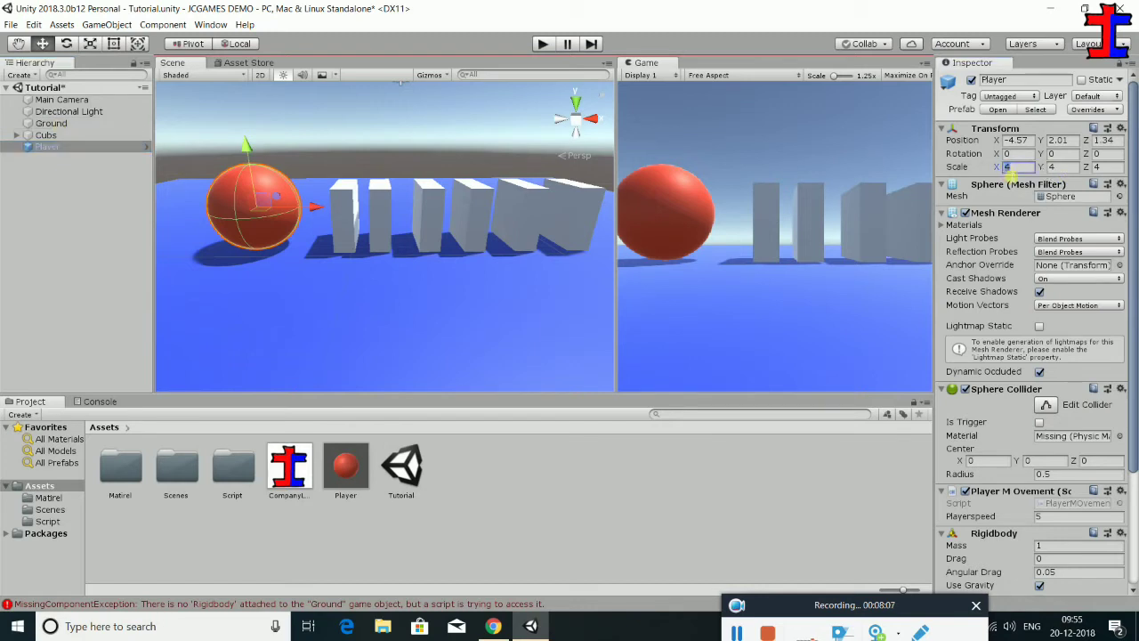
pyautogui.write('3')
pyautogui.press('Tab')
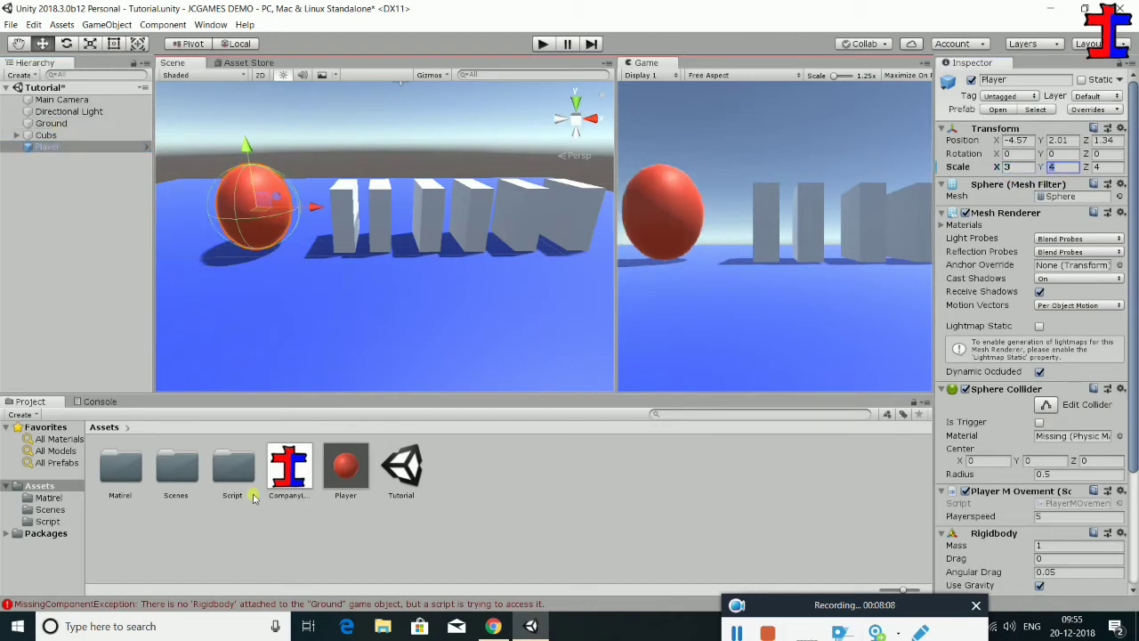
pyautogui.write('3')
pyautogui.press('Tab')
pyautogui.write('3')
# Create a new original prefab in the Assets folder from the resized Player instance
pyautogui.click(42, 148)
pyautogui.moveTo(354, 539); pyautogui.dragTo(352, 534)
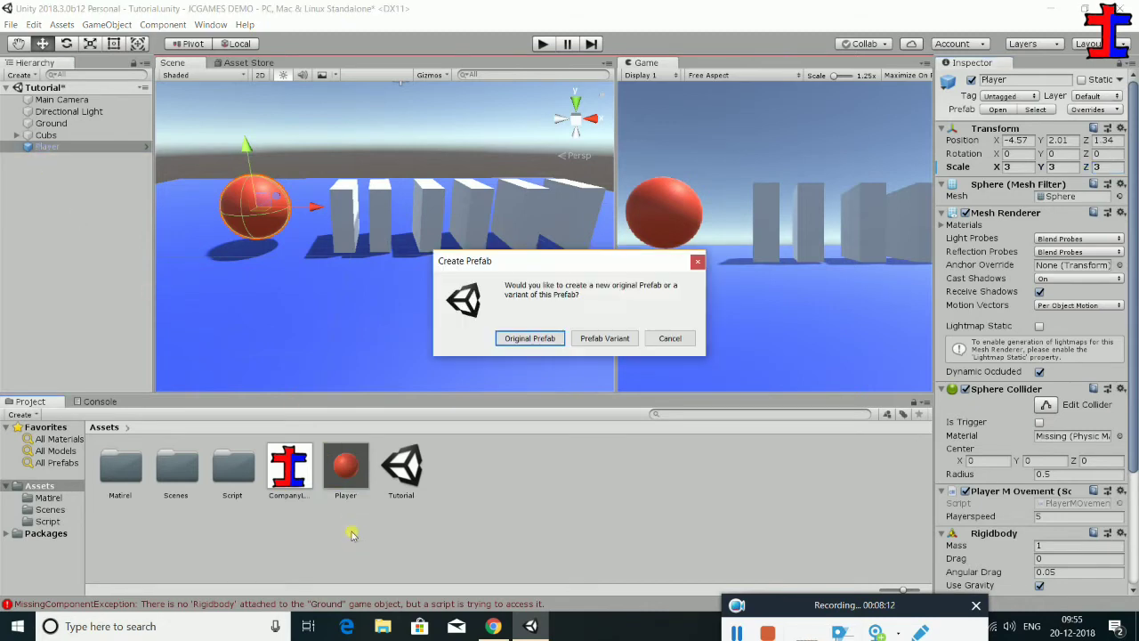
pyautogui.click(536, 342)
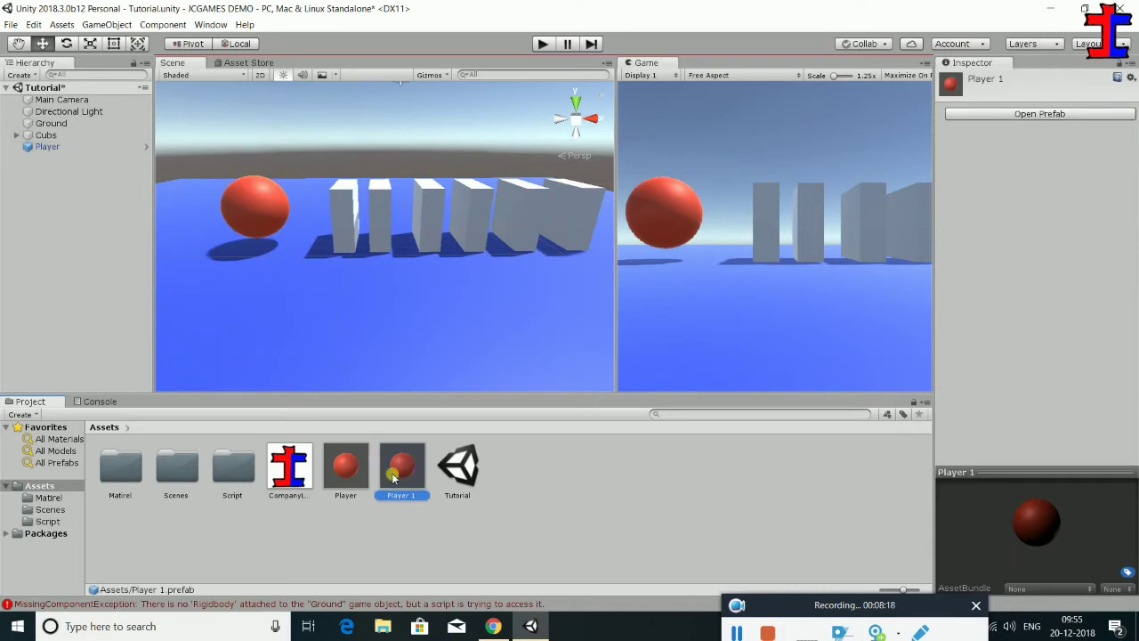
# Delete the Player 1 prefab and replace the contents of the original Player prefab with the scene's Player instance
pyautogui.click(346, 469)
pyautogui.click(388, 476)
pyautogui.press('Delete')
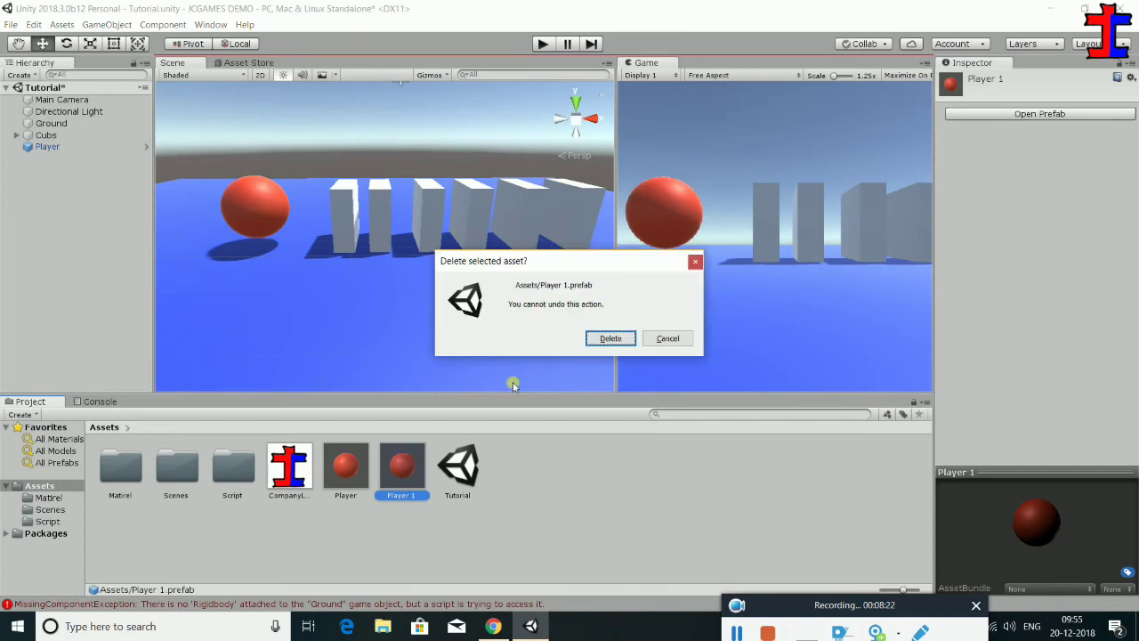
pyautogui.click(609, 337)
pyautogui.moveTo(51, 148); pyautogui.dragTo(346, 471)
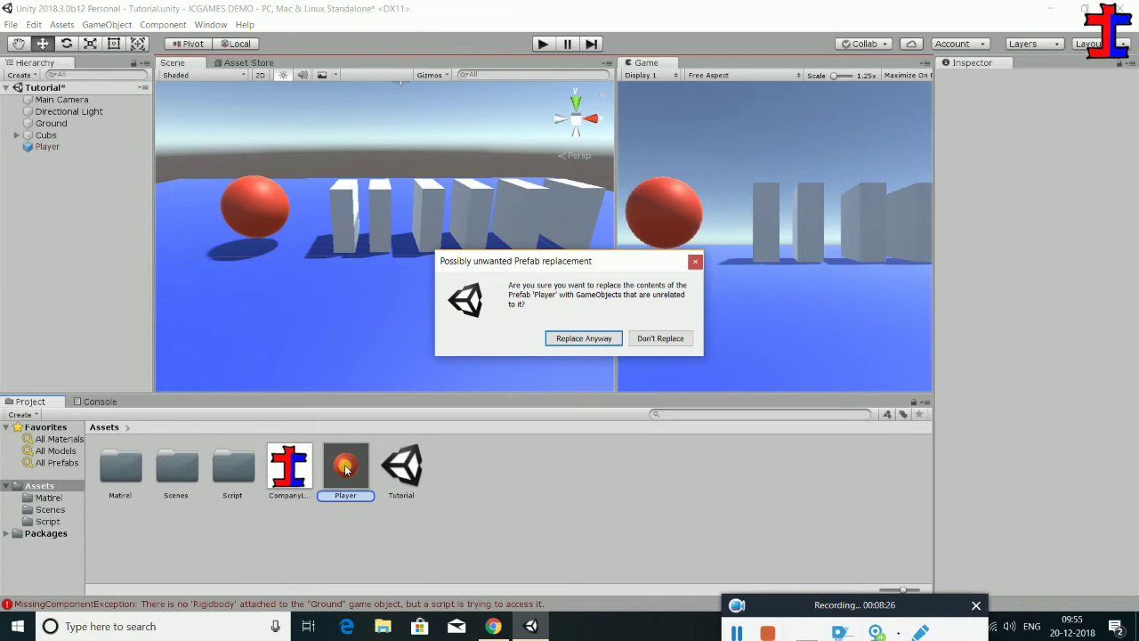
pyautogui.click(584, 343)
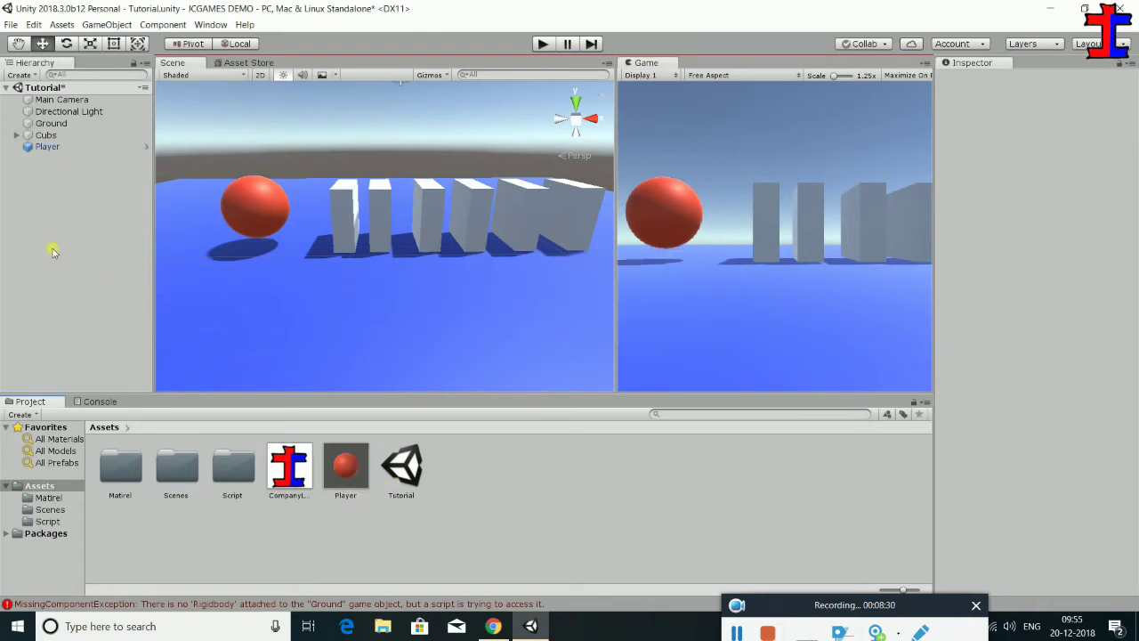
# Swap the Player object in the scene for a new instance of the overwritten Player prefab
pyautogui.click(52, 147)
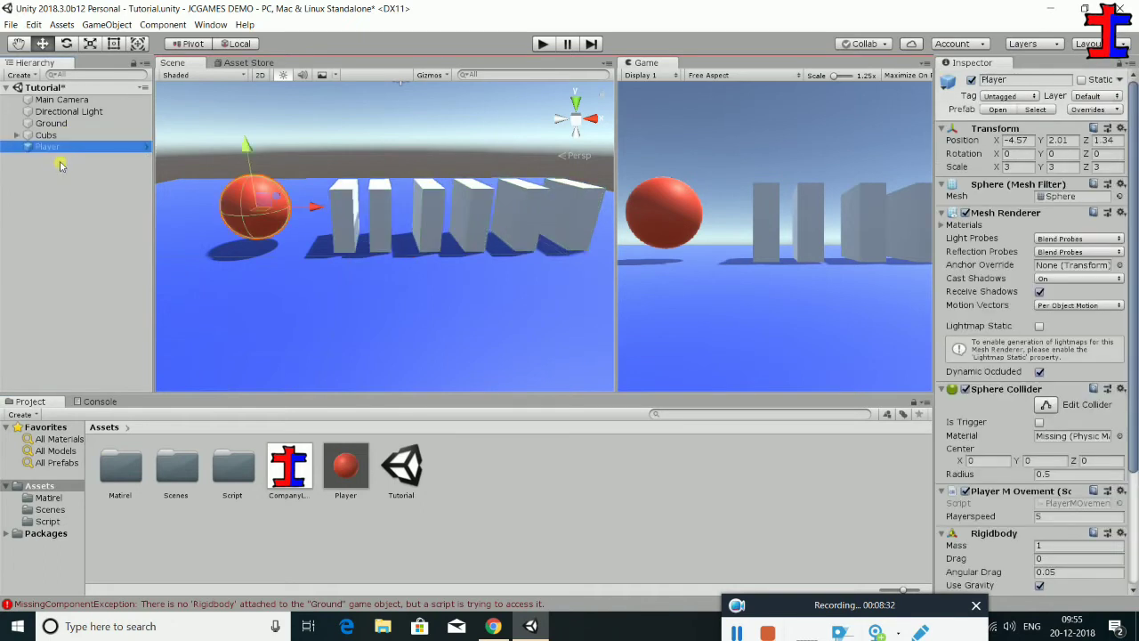
pyautogui.press('Delete')
pyautogui.moveTo(356, 484); pyautogui.dragTo(76, 237)
pyautogui.scroll(-6, 471, 276)
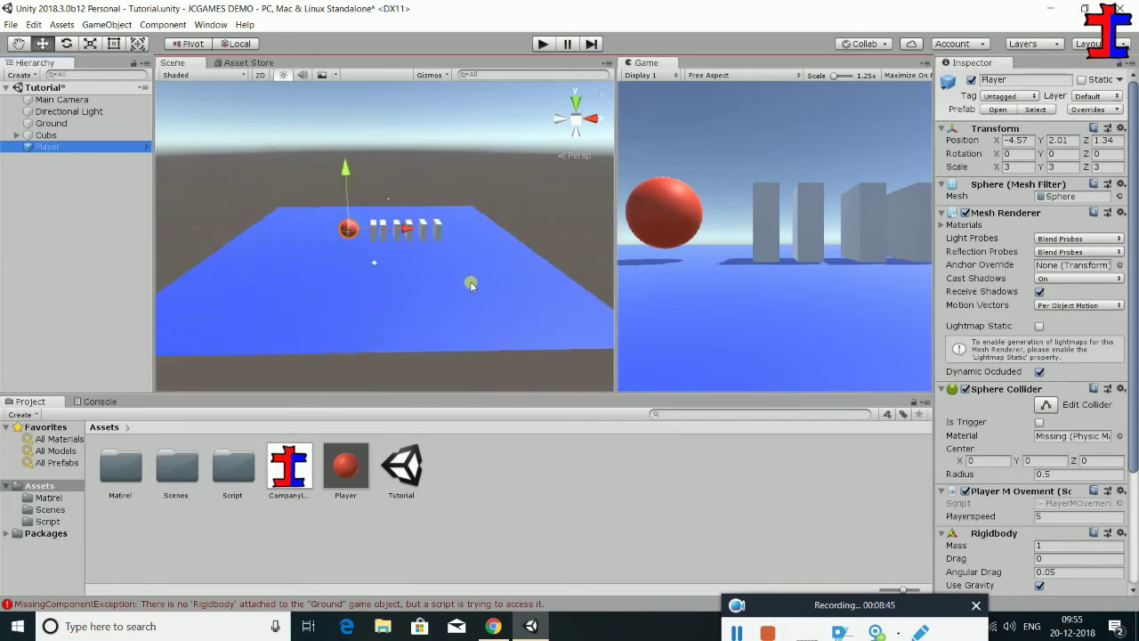
pyautogui.scroll(1, 471, 284)
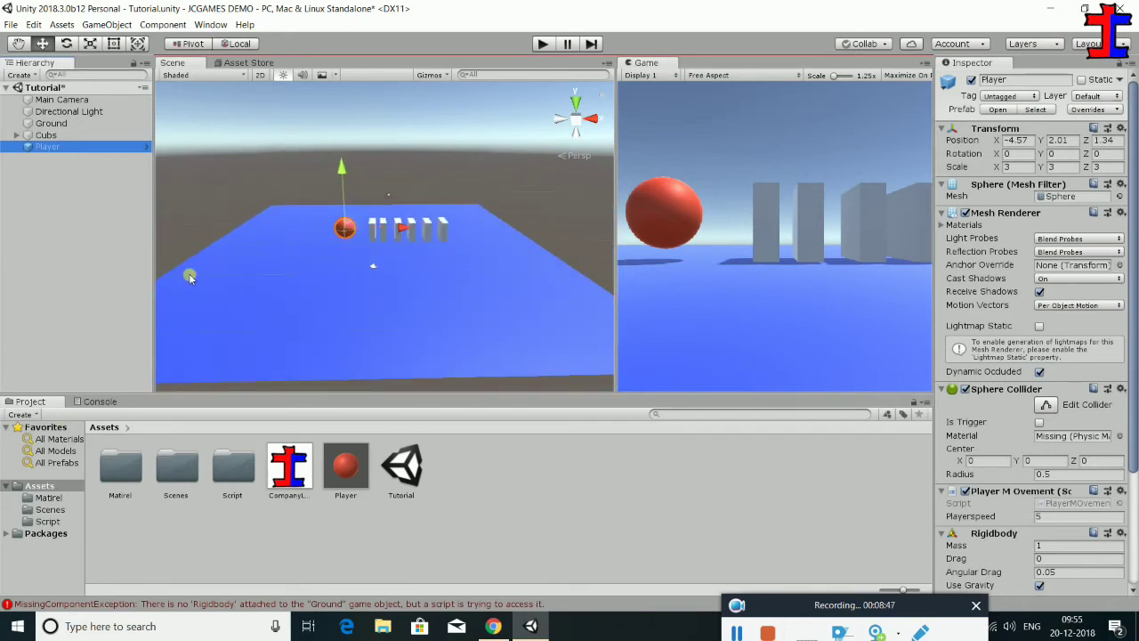
# Compare the Player prefab with its scene instance and check the instance for overrides
pyautogui.click(360, 470)
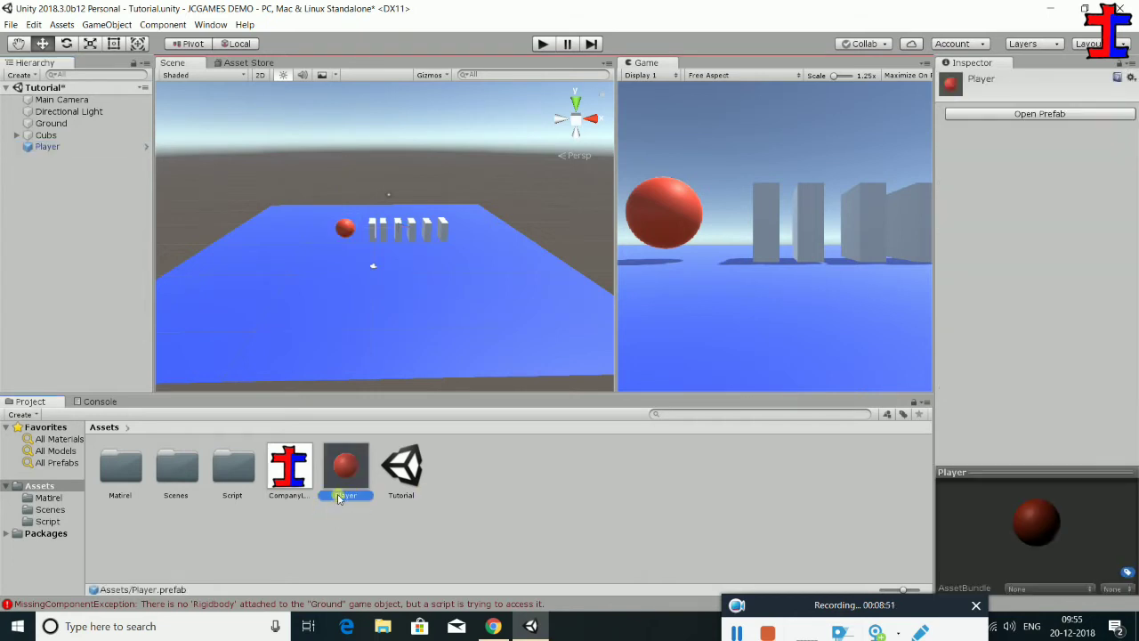
pyautogui.click(71, 147)
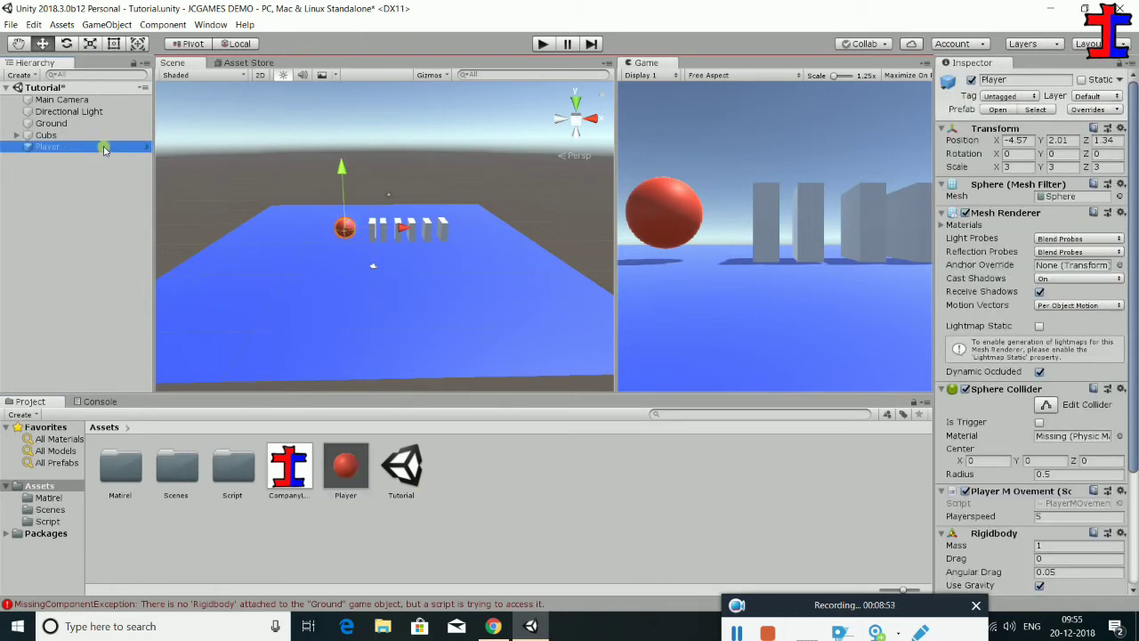
pyautogui.click(1087, 111)
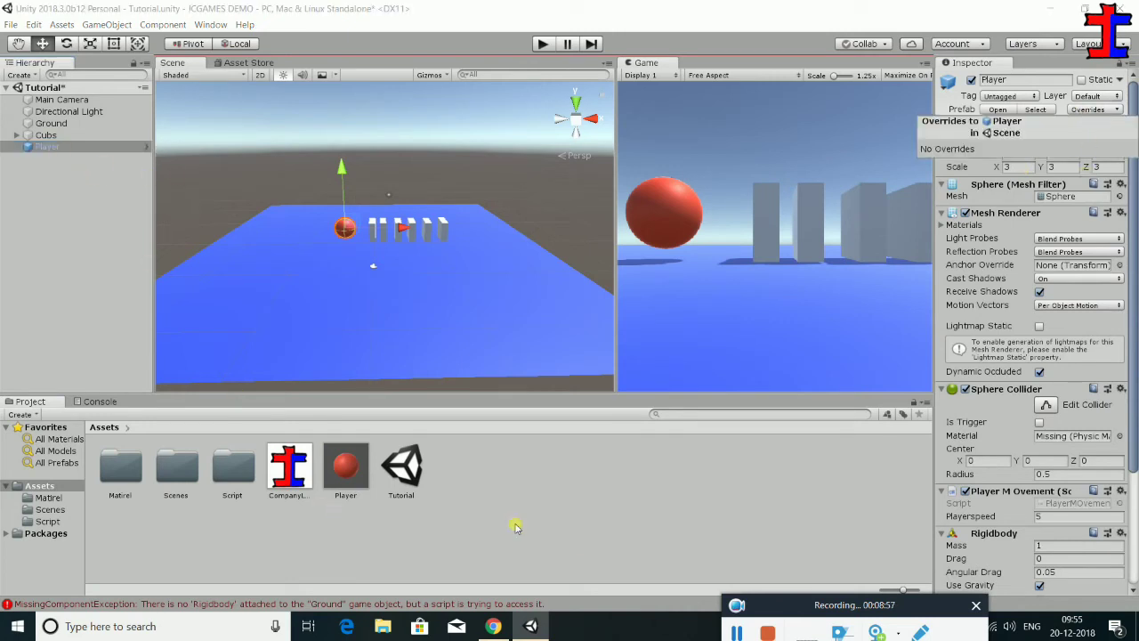
pyautogui.click(583, 540)
pyautogui.scroll(5, 278, 169)
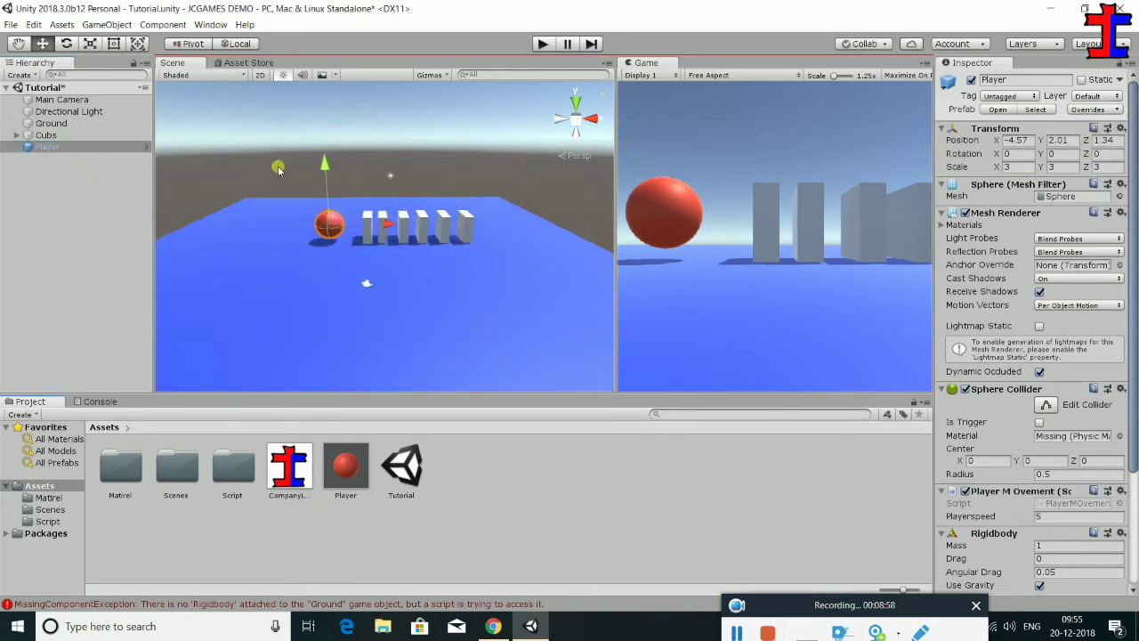
pyautogui.scroll(2, 278, 169)
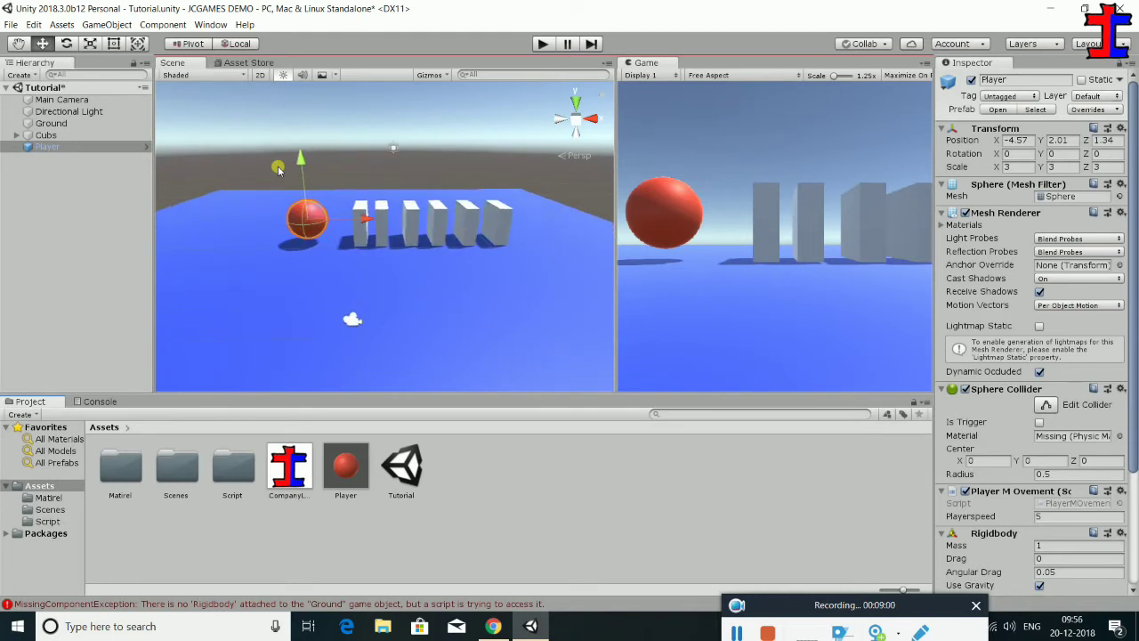
pyautogui.scroll(-6, 278, 169)
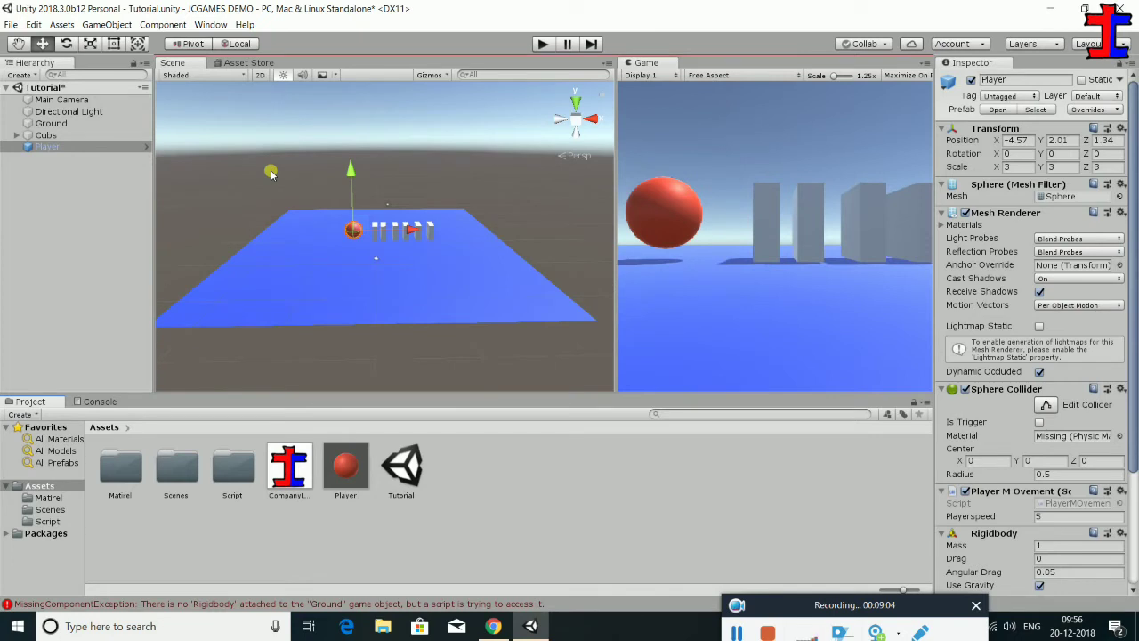
# Create a new scene, saving the changes made to the Tutorial scene
pyautogui.click(10, 25)
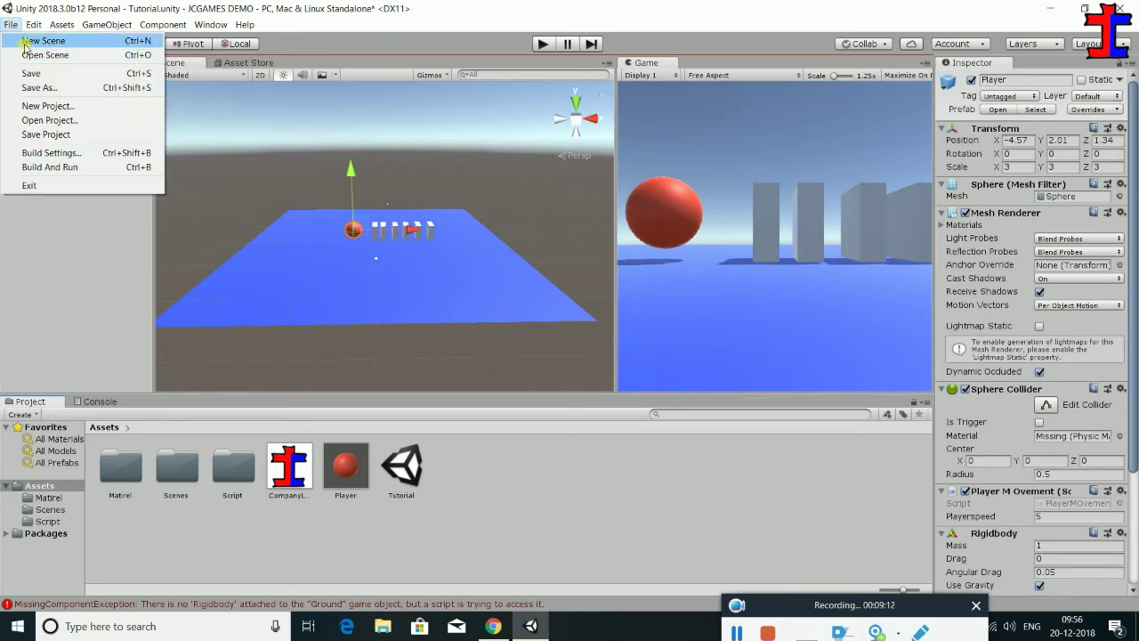
pyautogui.click(42, 41)
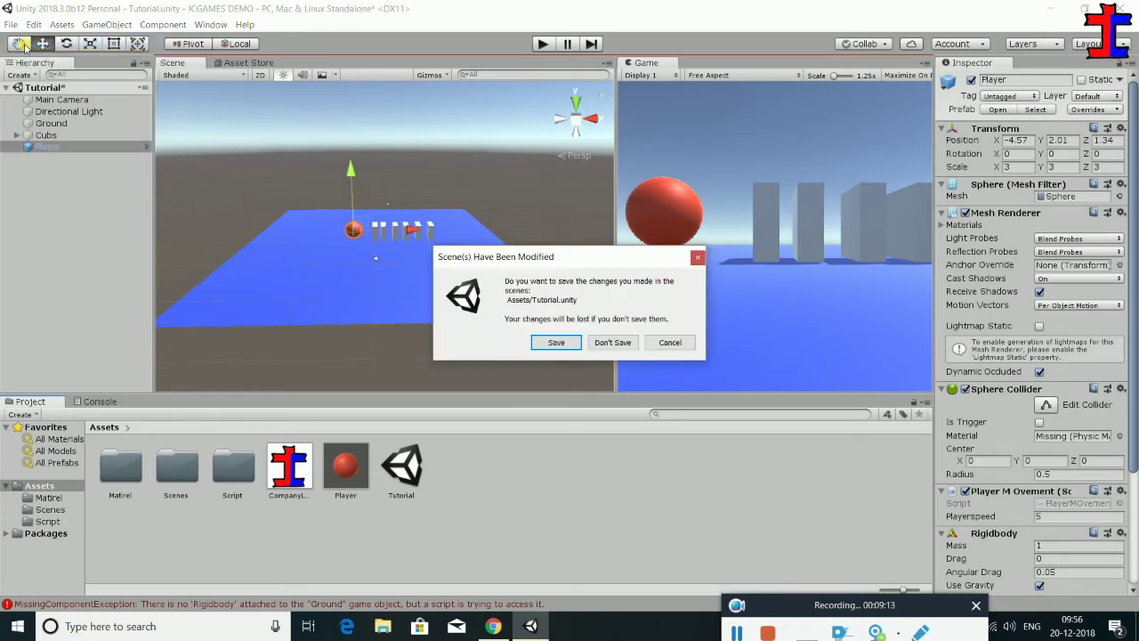
pyautogui.click(556, 342)
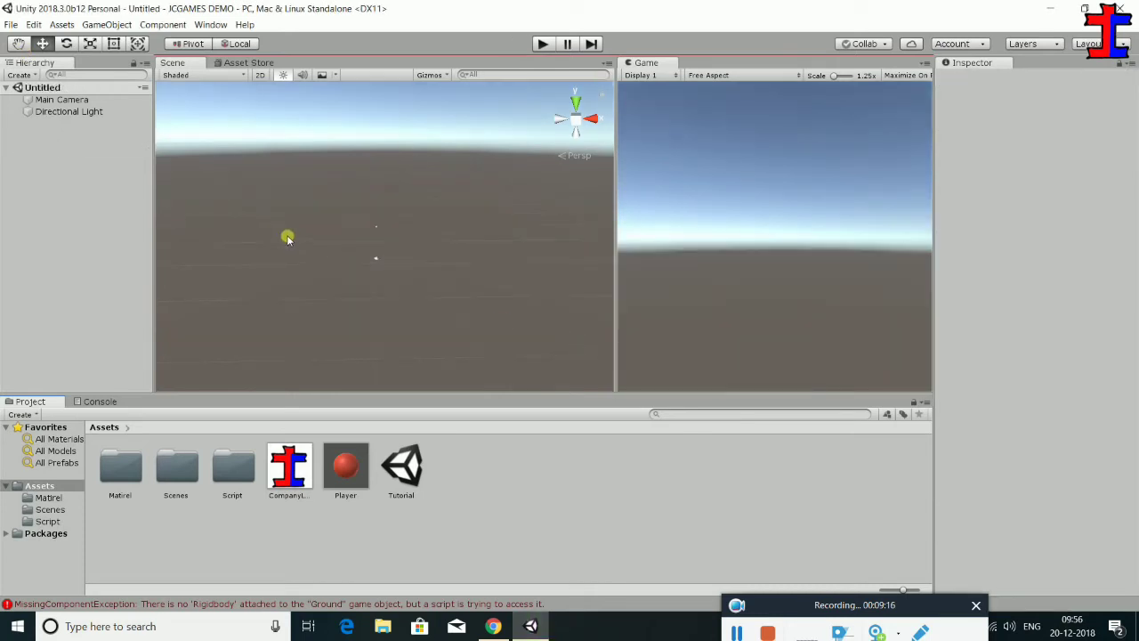
# Examine the default Main Camera and Directional Light of the new scene
pyautogui.scroll(10, 214, 272)
pyautogui.scroll(-3, 283, 276)
pyautogui.scroll(-5, 285, 273)
pyautogui.scroll(3, 291, 271)
pyautogui.keyDown('alt'); pyautogui.moveTo(479, 262); pyautogui.dragTo(501, 232); pyautogui.keyUp('alt')
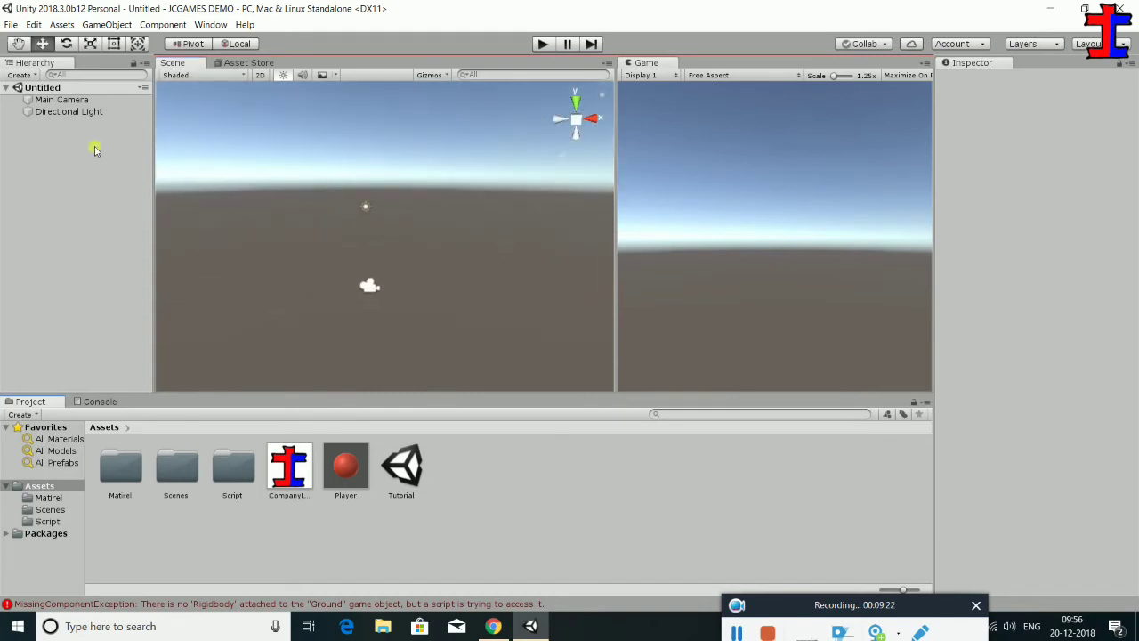
pyautogui.click(69, 111)
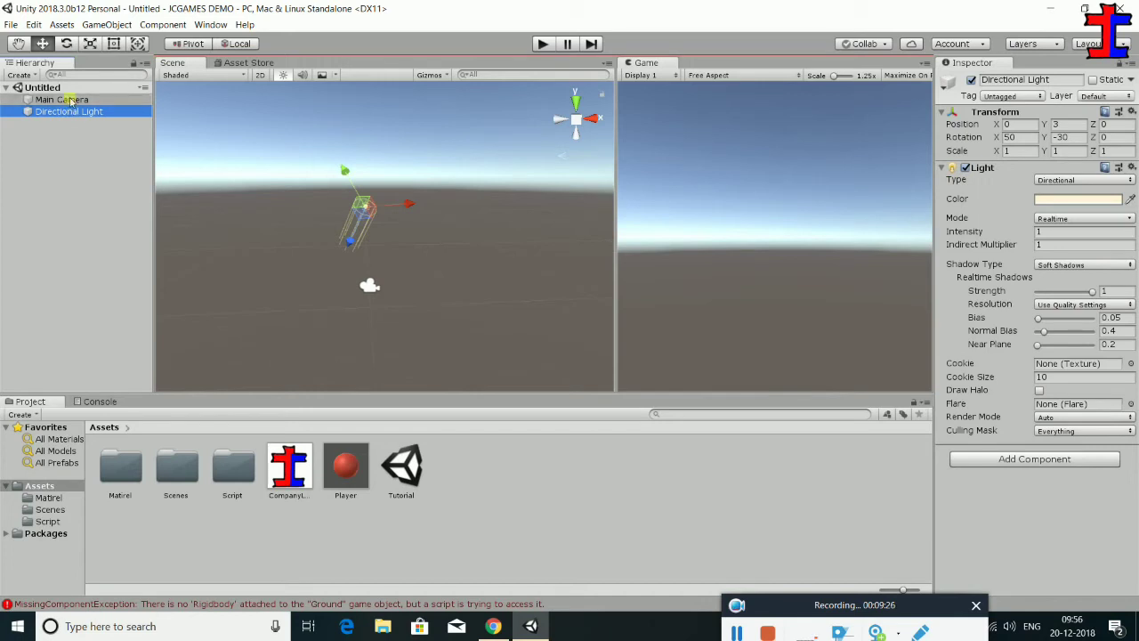
pyautogui.click(71, 99)
pyautogui.click(70, 111)
pyautogui.click(71, 101)
pyautogui.click(63, 183)
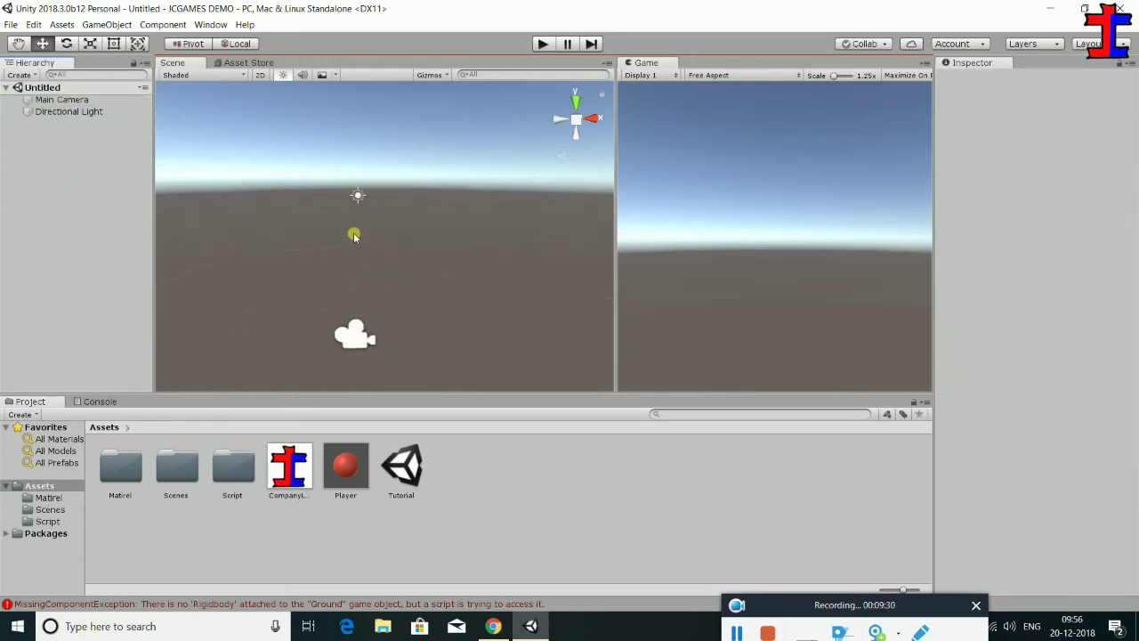
pyautogui.keyDown('alt'); pyautogui.moveTo(439, 250); pyautogui.dragTo(397, 277); pyautogui.keyUp('alt')
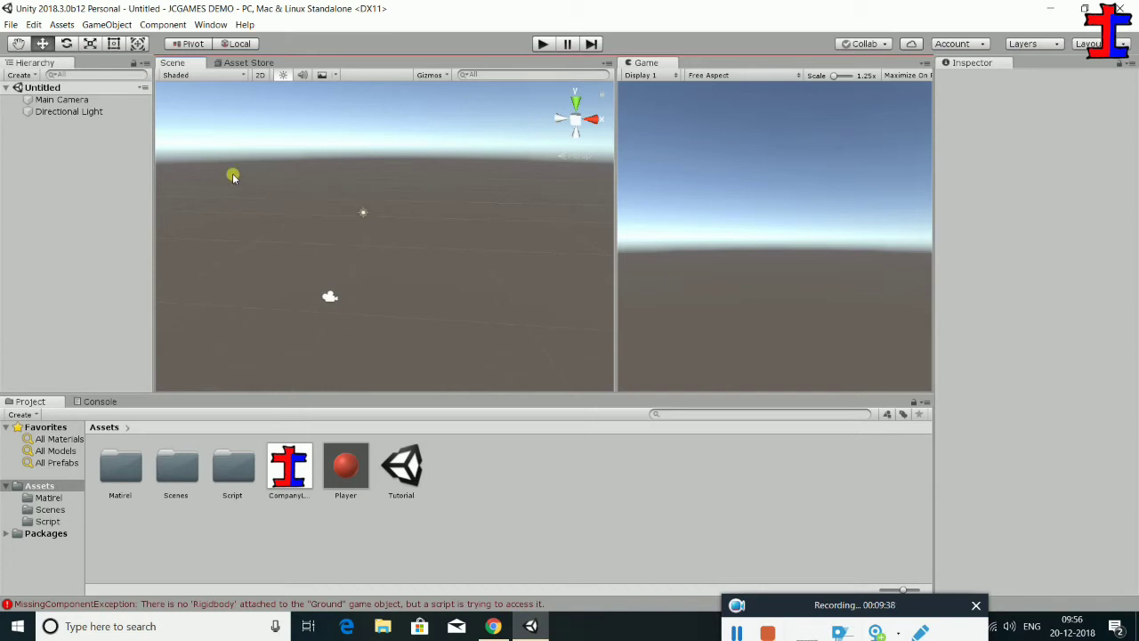
# Save the new scene in the Assets folder as Ping Pong game
pyautogui.hotkey('ctrl', 's')
pyautogui.click(186, 298)
pyautogui.write('Pl')
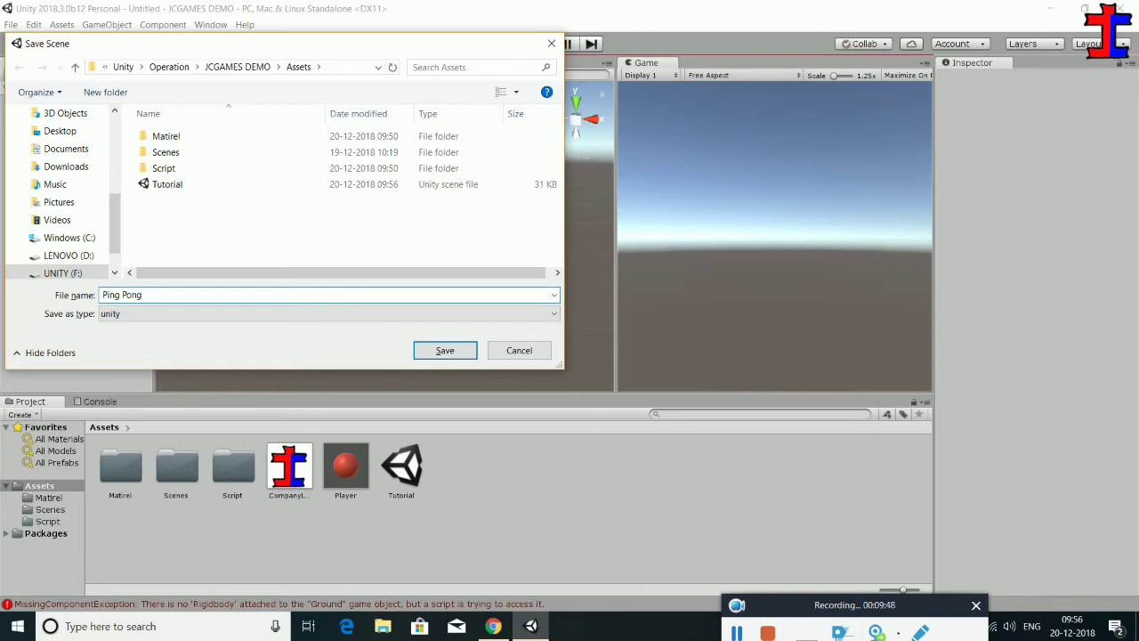
pyautogui.press('BackSpace')
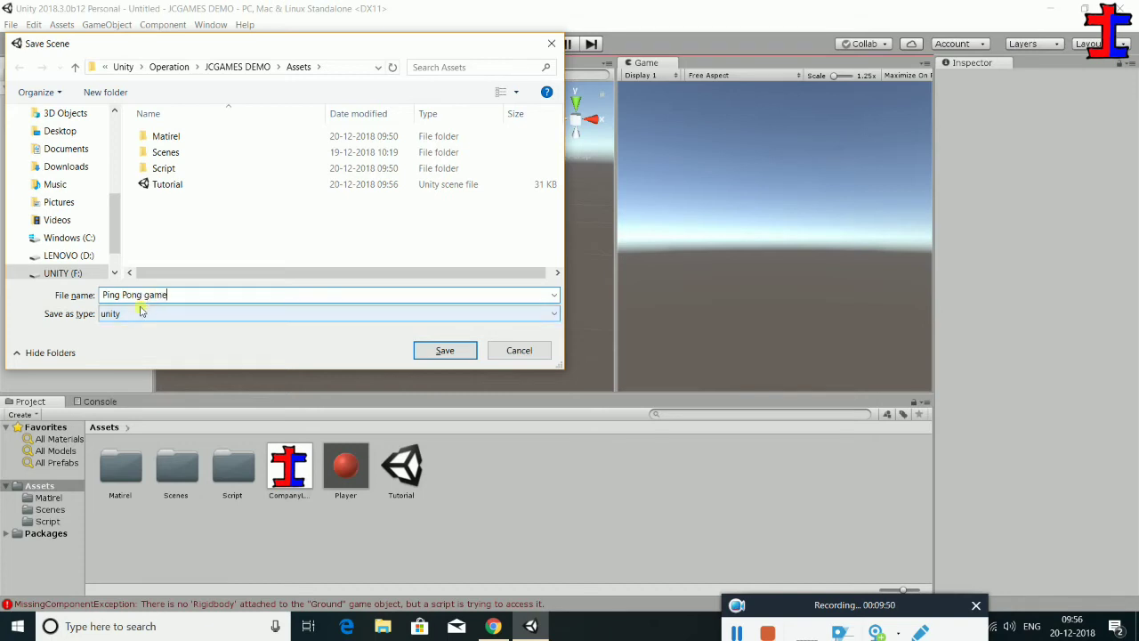
pyautogui.click(461, 350)
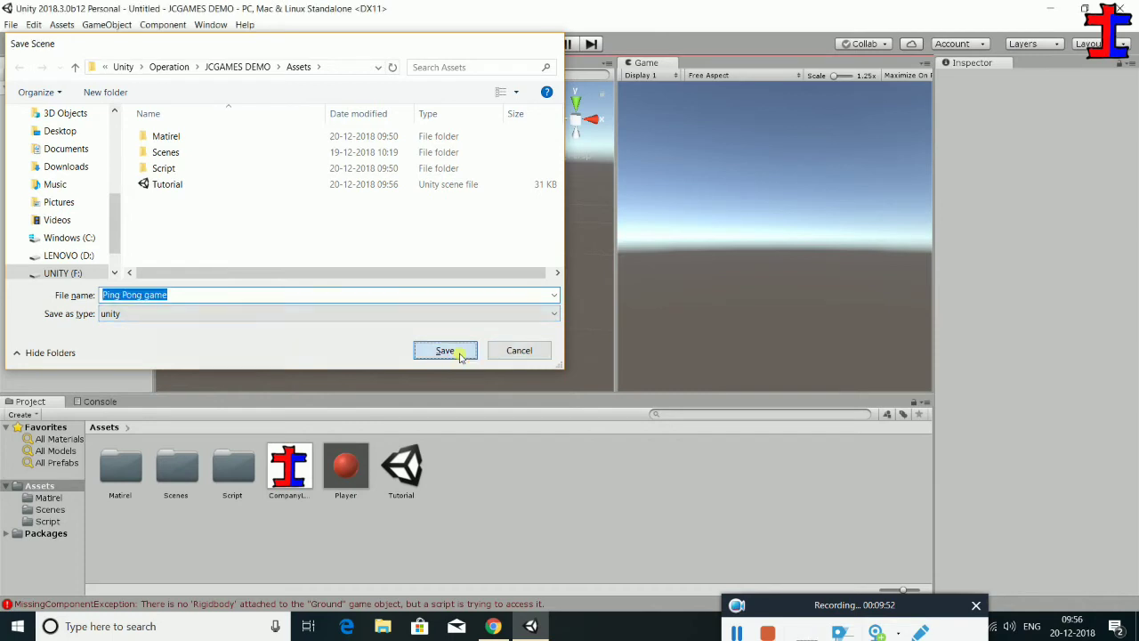
# Create a folder named Ping Pong game directly in the Assets folder
pyautogui.doubleClick(178, 470)
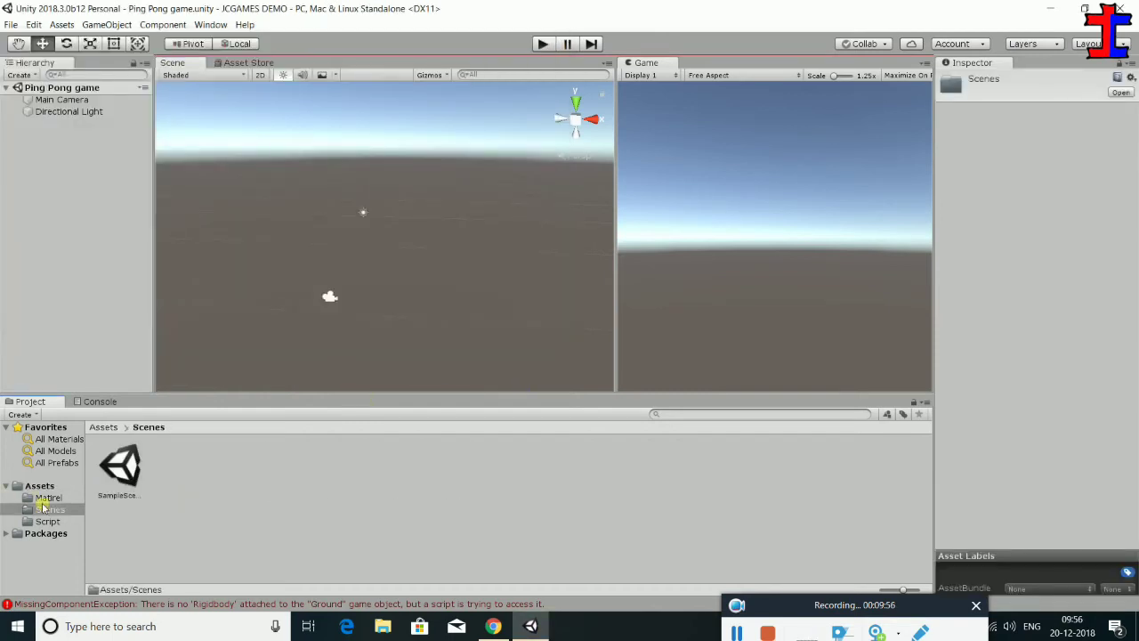
pyautogui.click(42, 486)
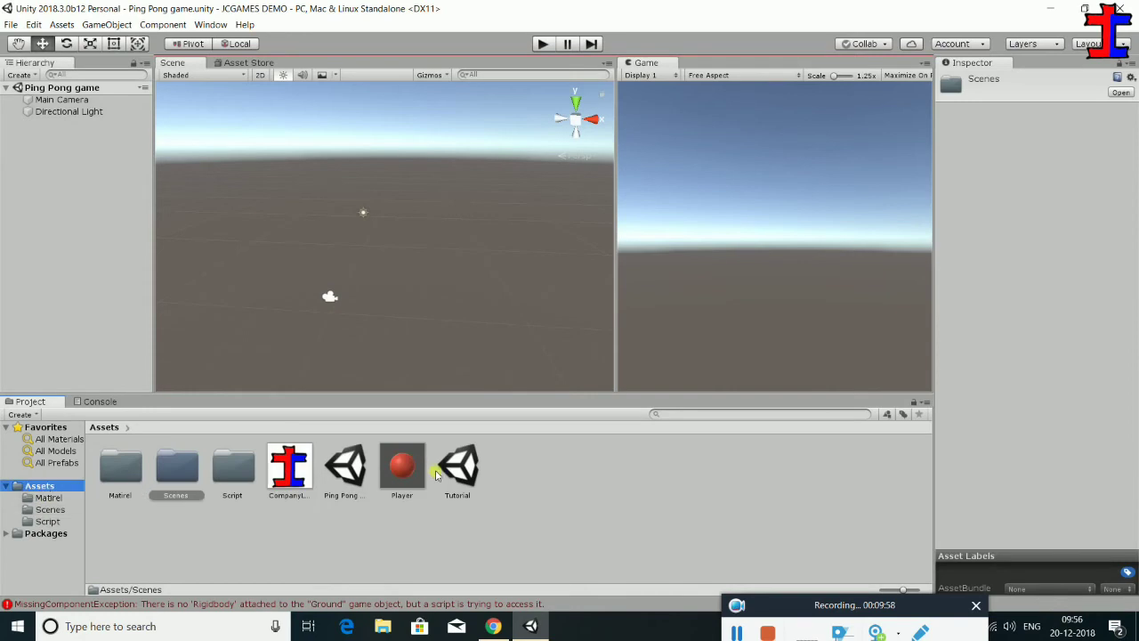
pyautogui.rightClick(566, 471)
pyautogui.moveTo(655, 175)
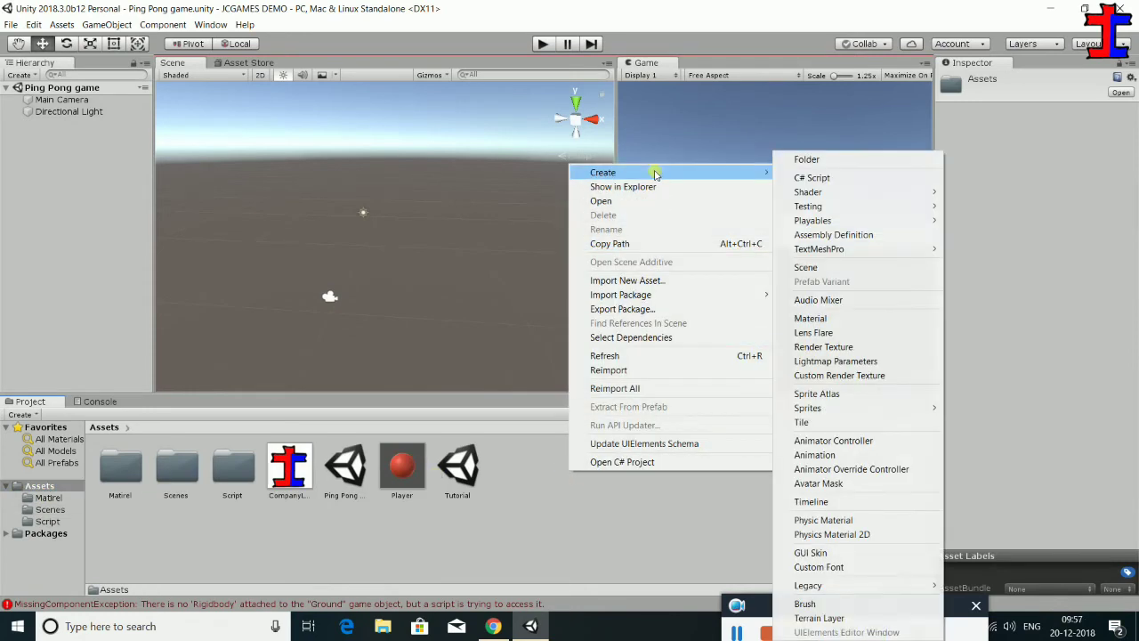
pyautogui.click(804, 160)
pyautogui.write('Ping Pong')
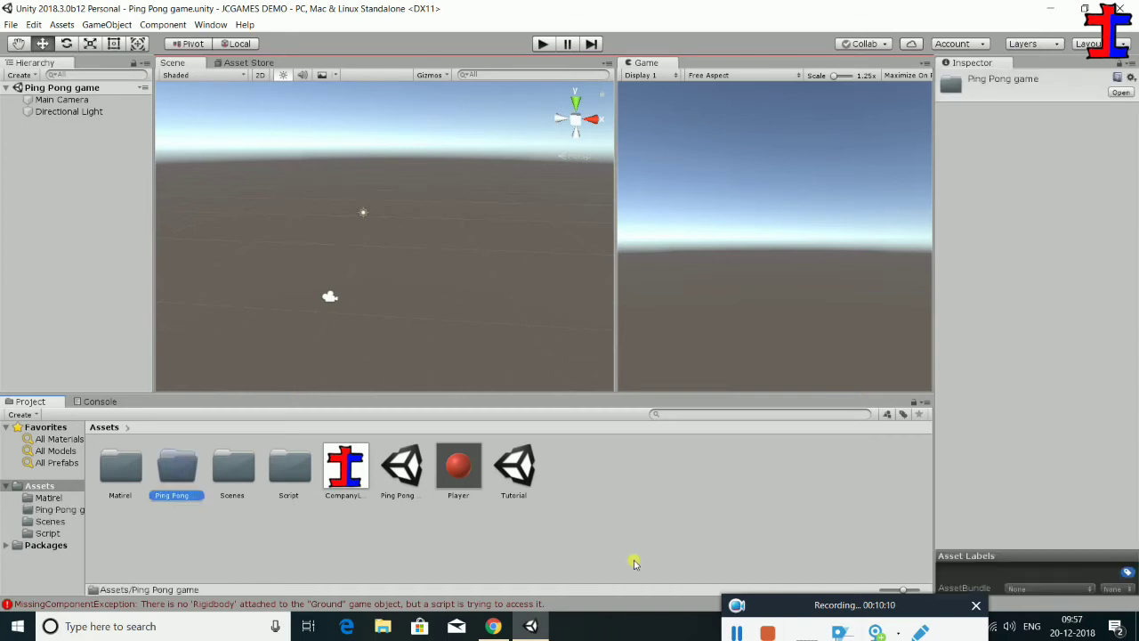
# Move the Ping Pong game scene file into the Ping Pong game folder and open that folder
pyautogui.click(411, 459)
pyautogui.moveTo(303, 467); pyautogui.dragTo(185, 464)
pyautogui.doubleClick(184, 465)
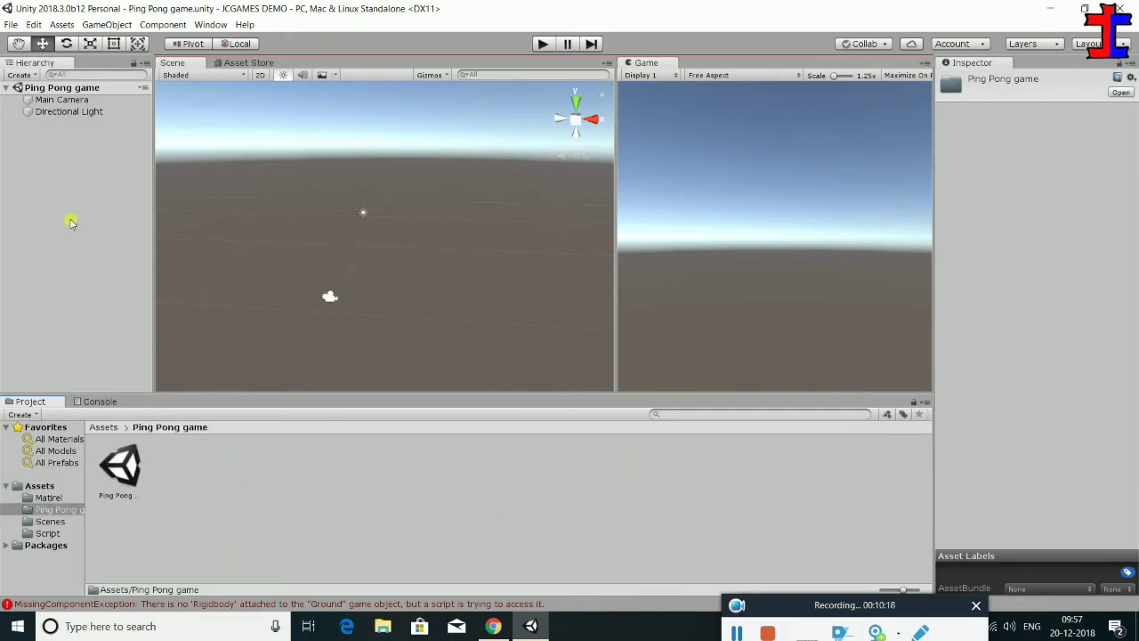
# Add a UI Text object to the Ping Pong game scene
pyautogui.moveTo(156, 244); pyautogui.dragTo(149, 246)
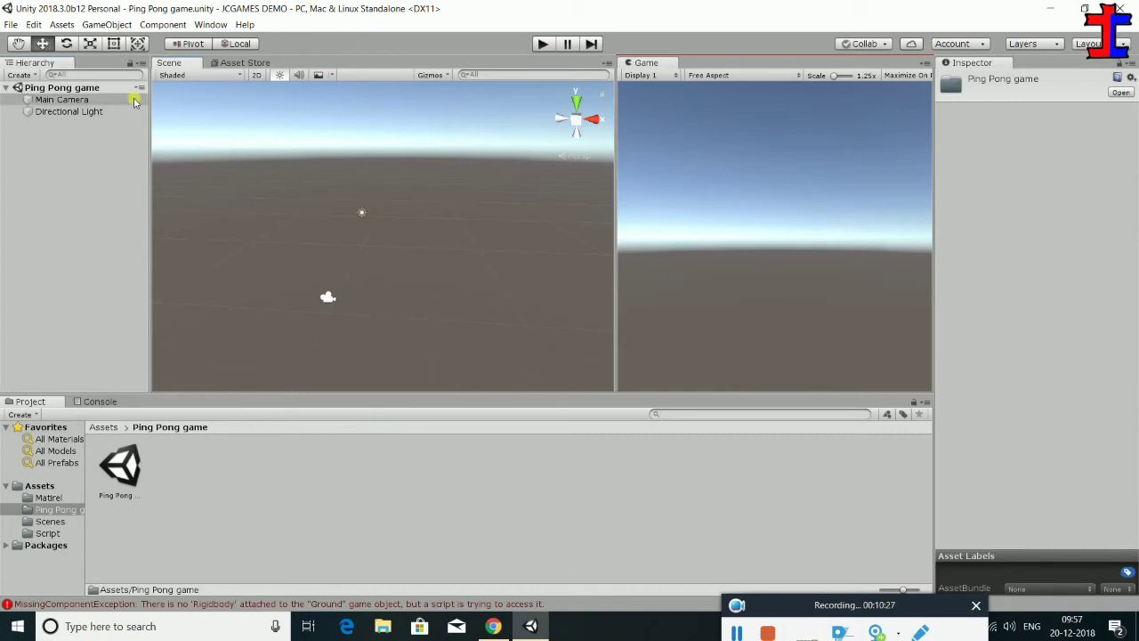
pyautogui.rightClick(51, 150)
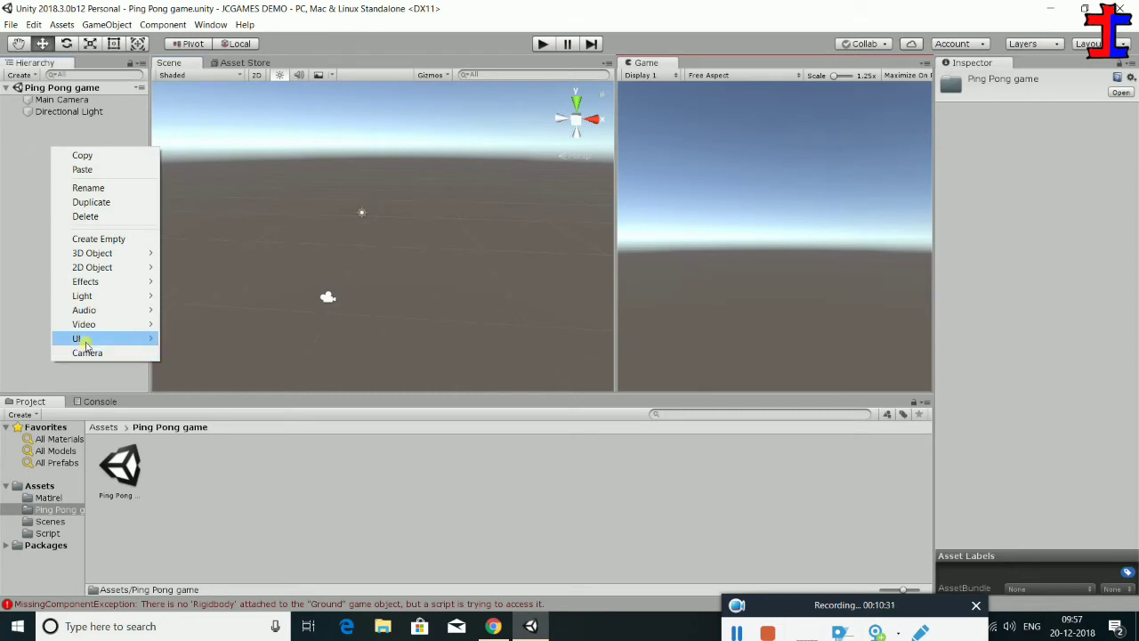
pyautogui.moveTo(83, 340)
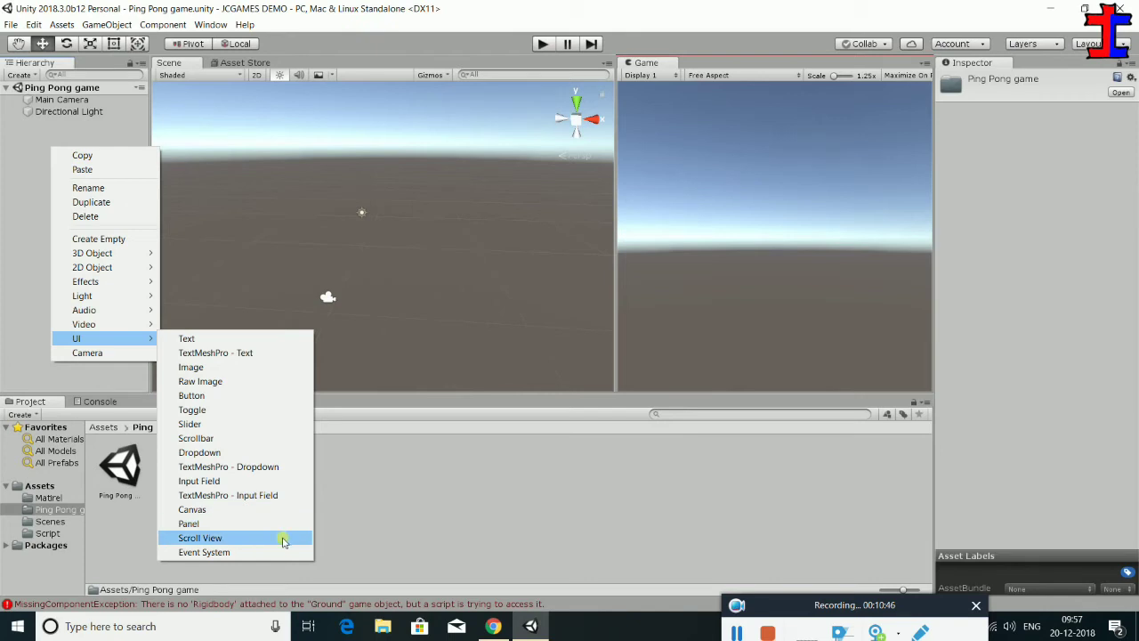
pyautogui.click(209, 337)
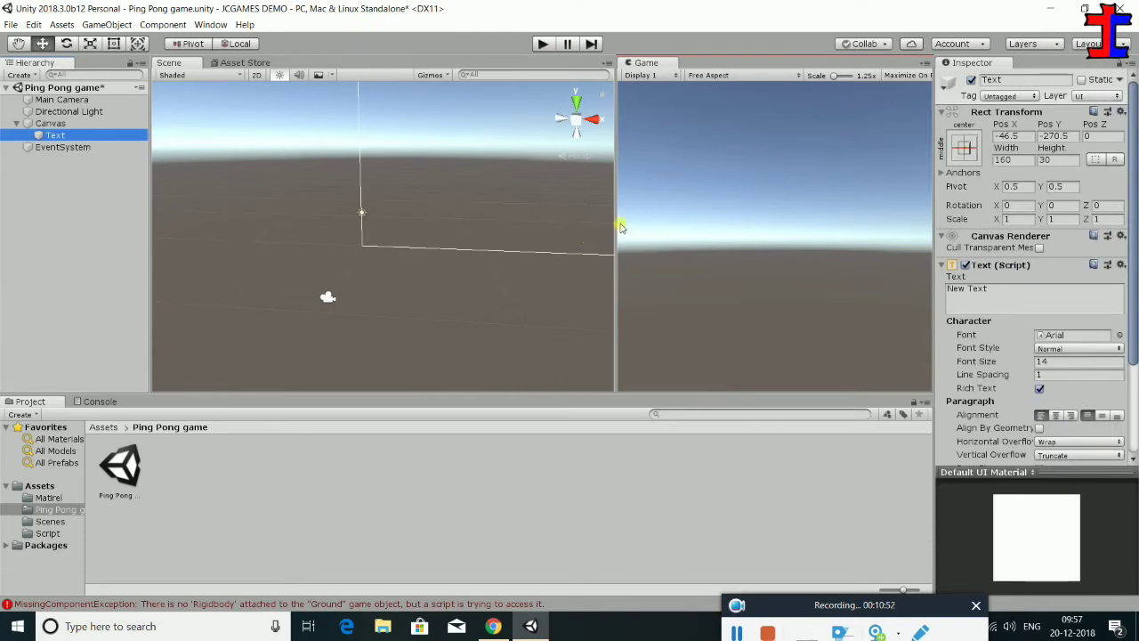
# Widen the Game view and frame the UI Text object in the Scene view
pyautogui.moveTo(624, 212); pyautogui.dragTo(488, 197)
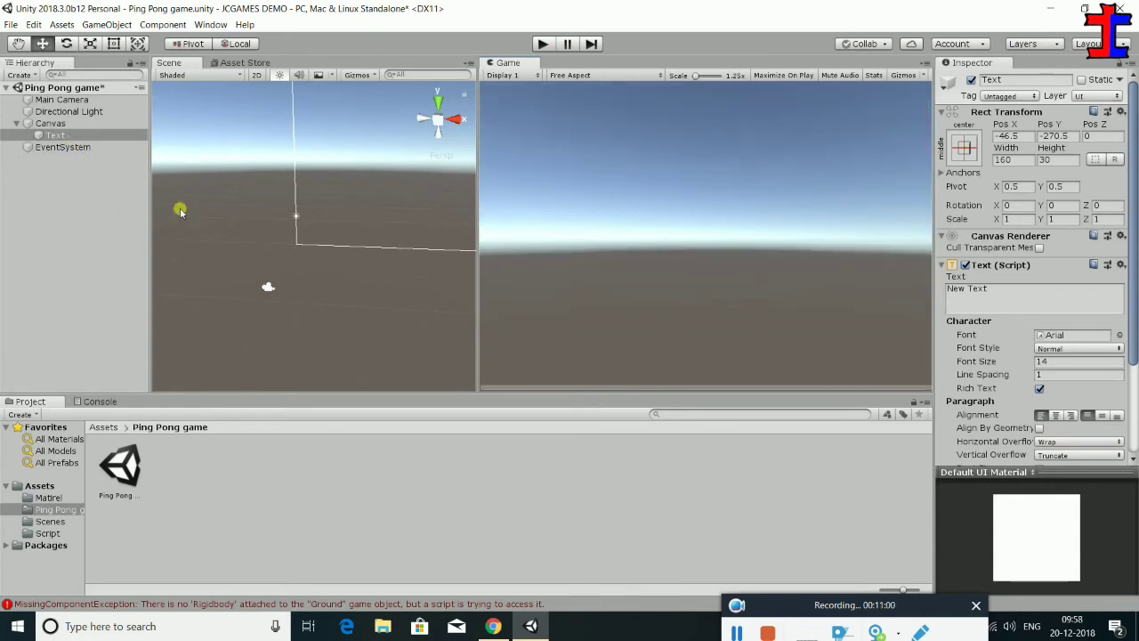
pyautogui.click(64, 148)
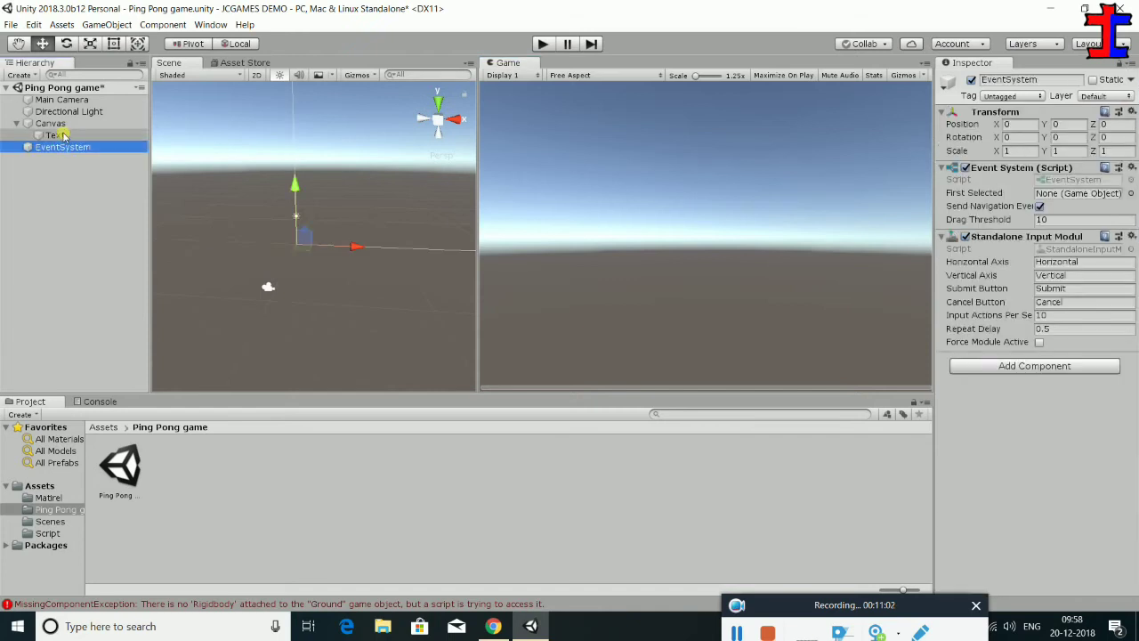
pyautogui.click(62, 135)
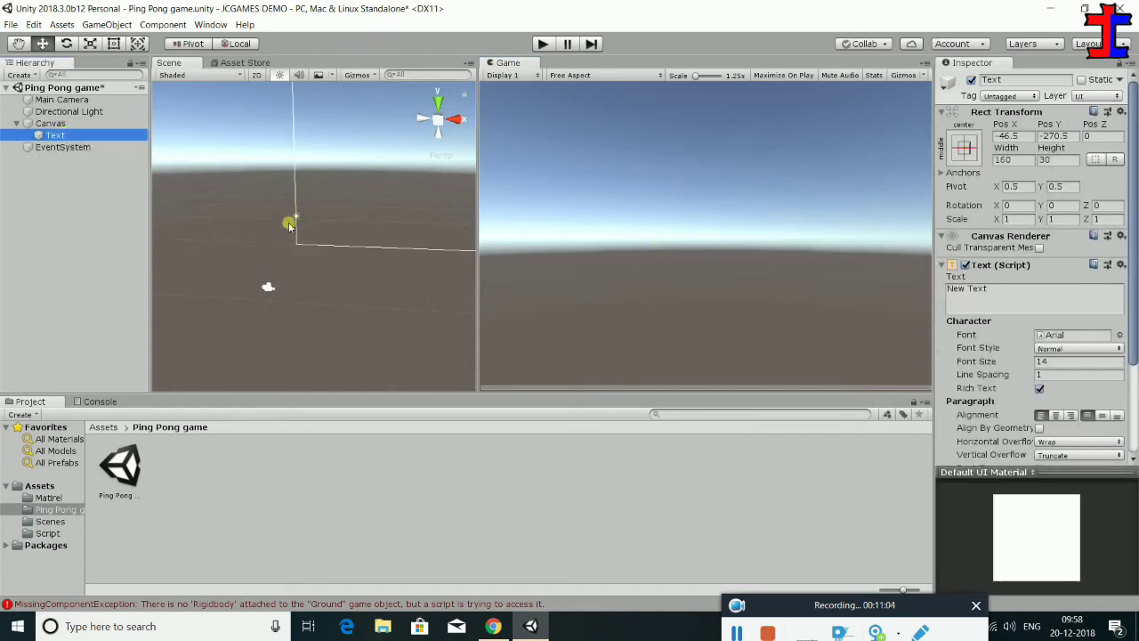
pyautogui.press('f')
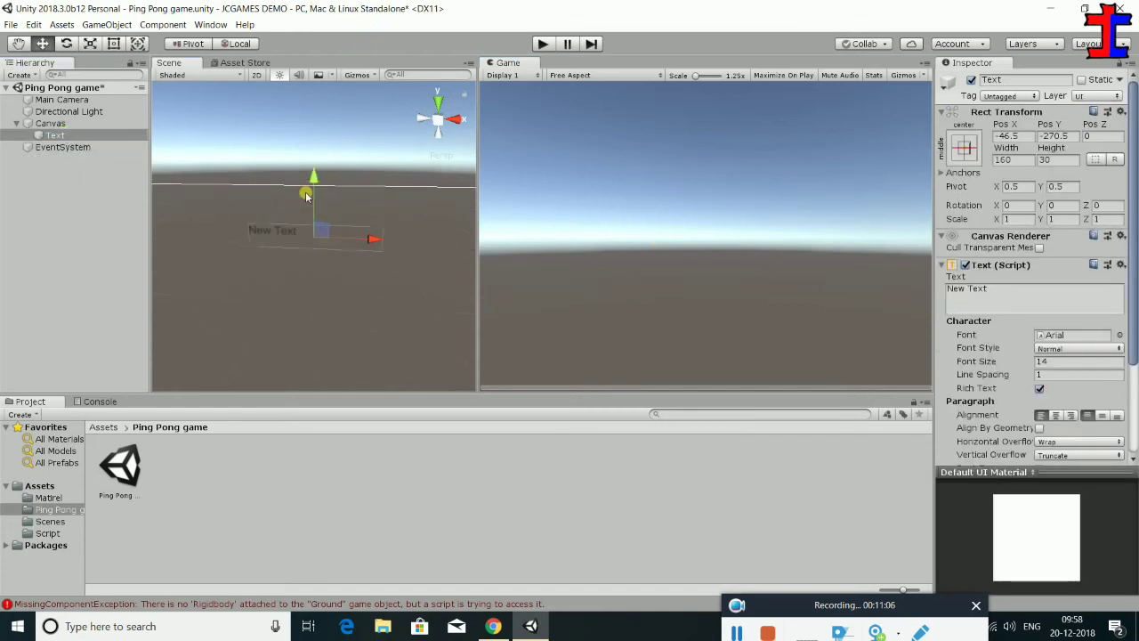
# Move the Text object up along the Y axis inside the canvas outline, to a Pos Y of about -119
pyautogui.click(41, 125)
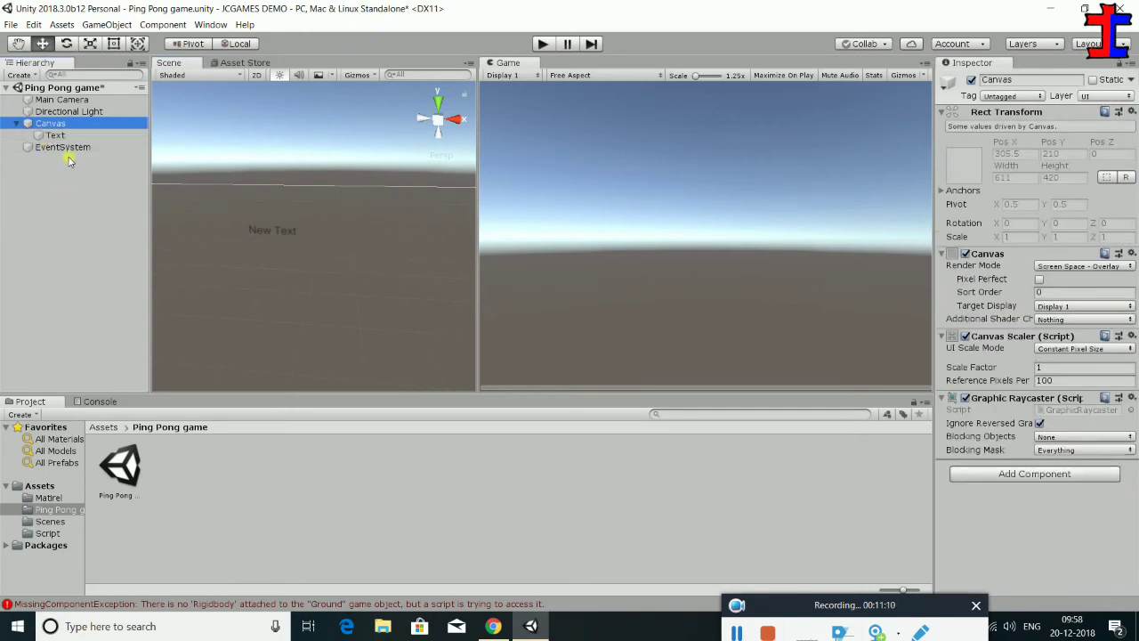
pyautogui.click(57, 136)
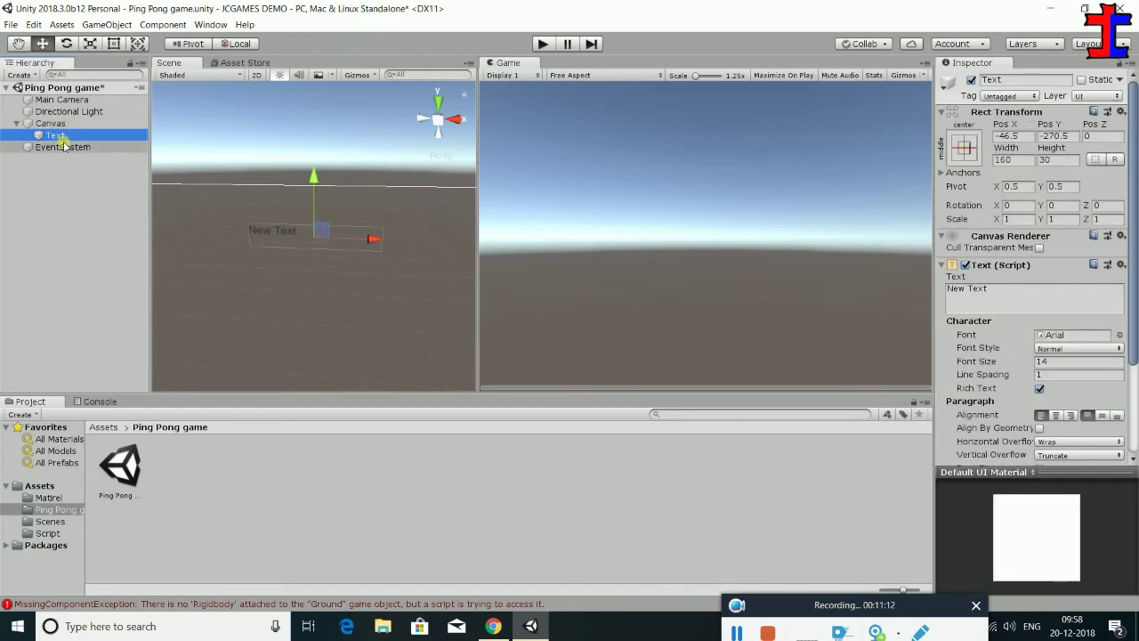
pyautogui.click(250, 227)
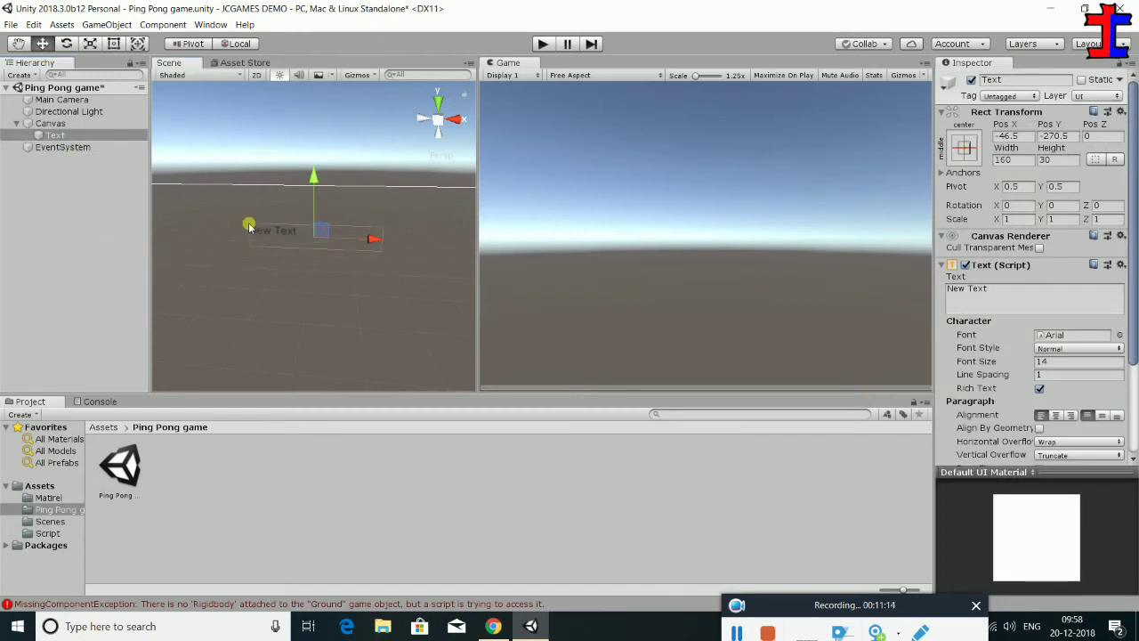
pyautogui.scroll(4, 249, 228)
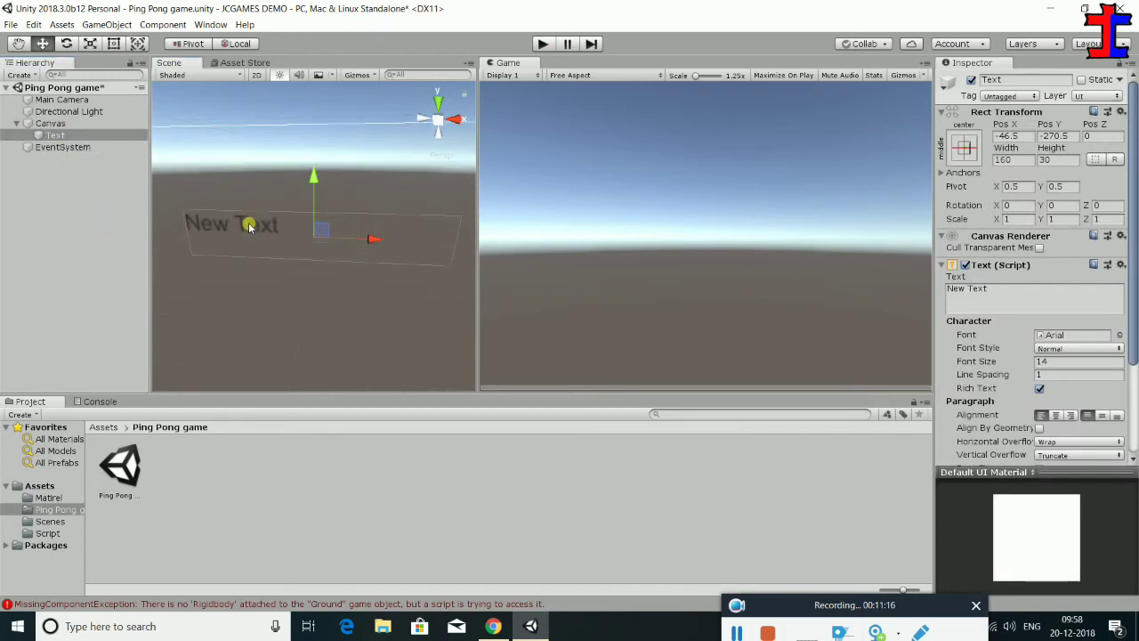
pyautogui.scroll(-5, 251, 228)
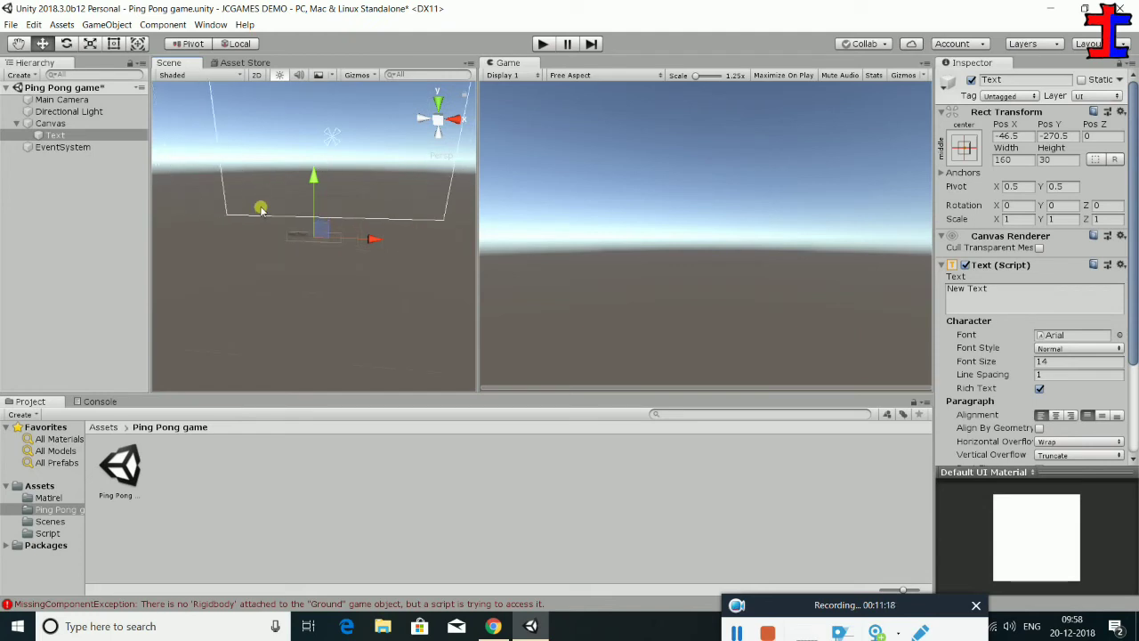
pyautogui.scroll(-3, 235, 202)
pyautogui.keyDown('alt'); pyautogui.moveTo(257, 221); pyautogui.dragTo(262, 183); pyautogui.keyUp('alt')
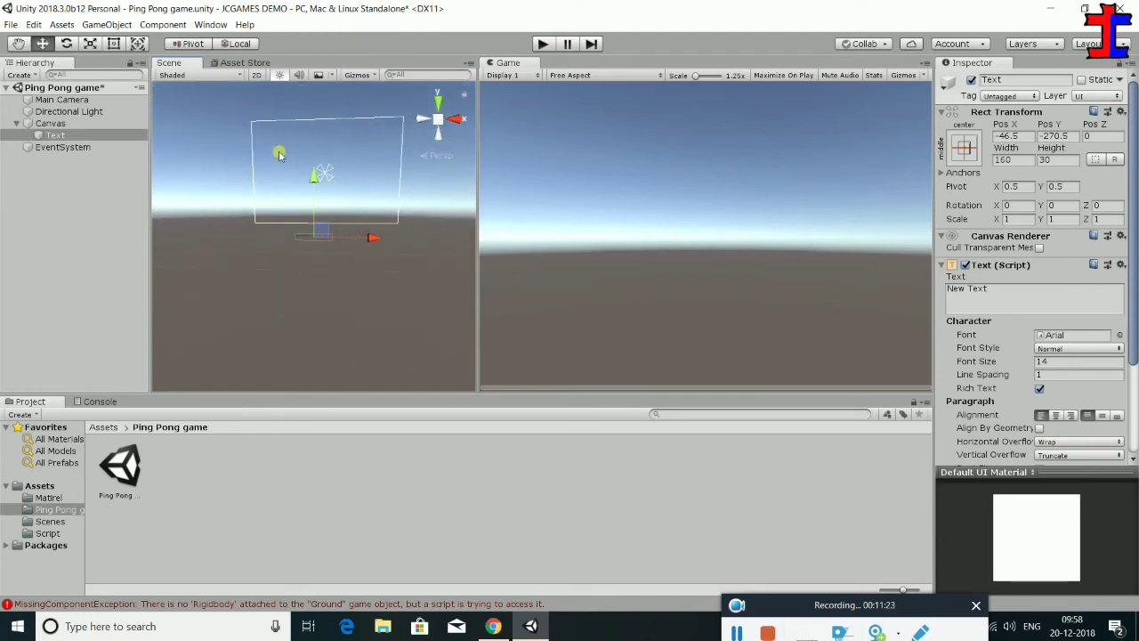
pyautogui.scroll(2, 410, 222)
pyautogui.keyDown('alt'); pyautogui.moveTo(320, 188); pyautogui.dragTo(314, 262, button='middle'); pyautogui.keyUp('alt')
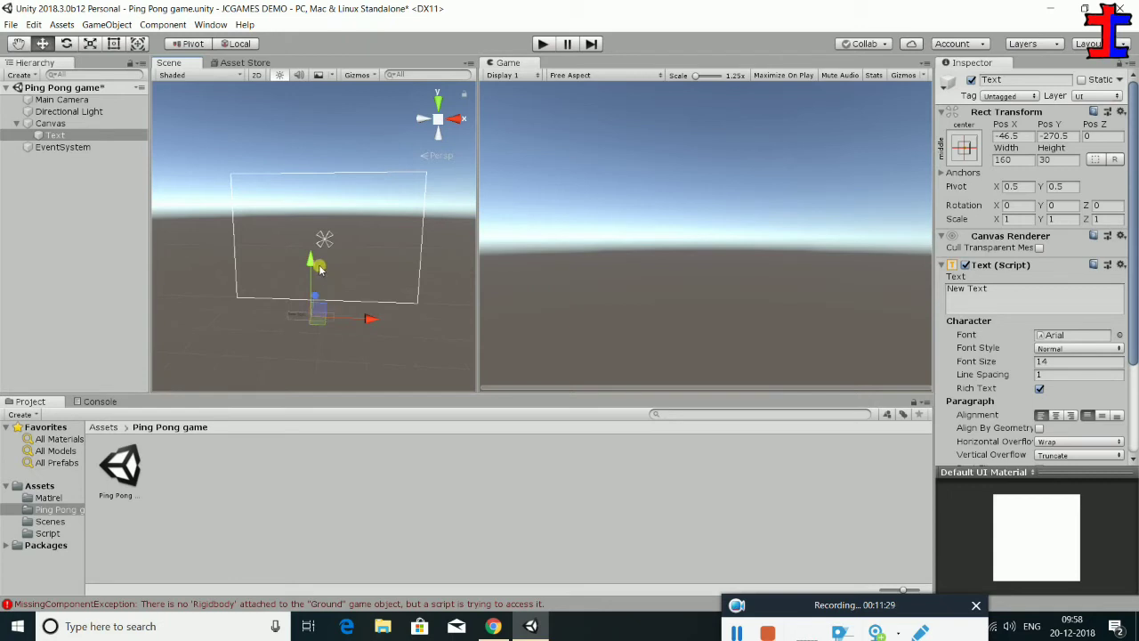
pyautogui.moveTo(305, 258); pyautogui.dragTo(311, 204)
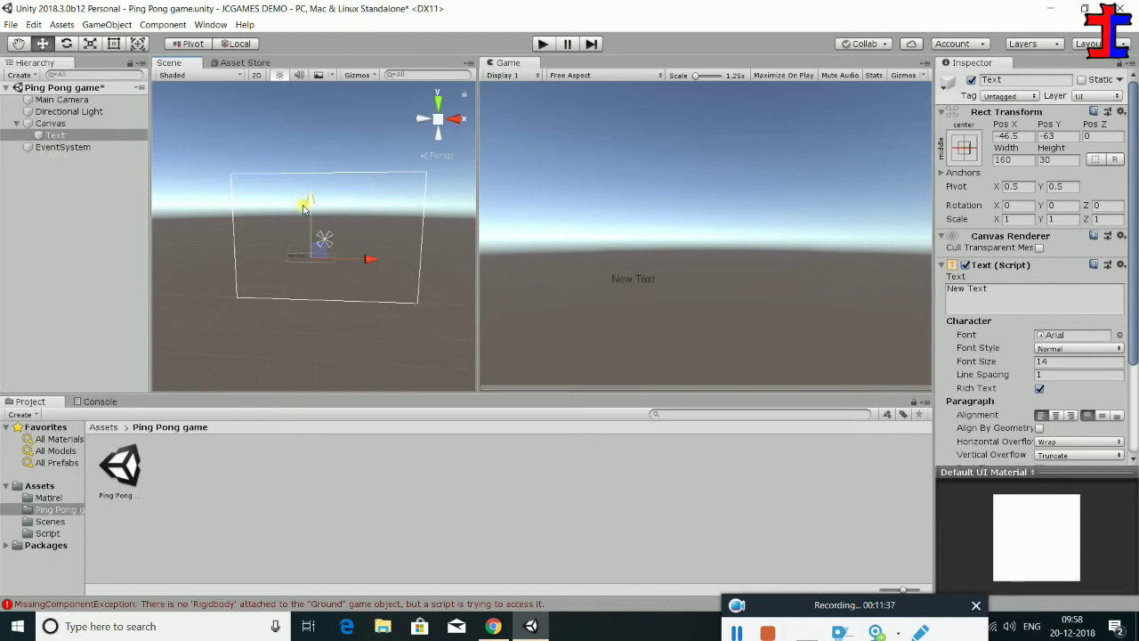
pyautogui.moveTo(308, 207); pyautogui.dragTo(314, 229)
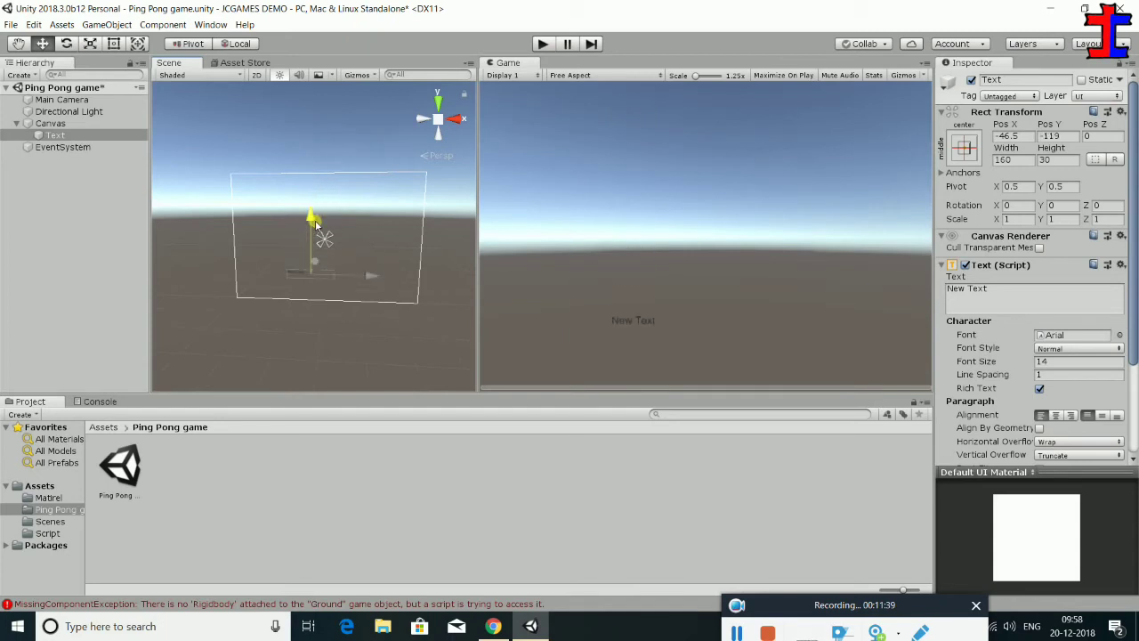
# Set the Game view resolution to Standalone (1024x768) and zoom out to show the full frame
pyautogui.click(594, 76)
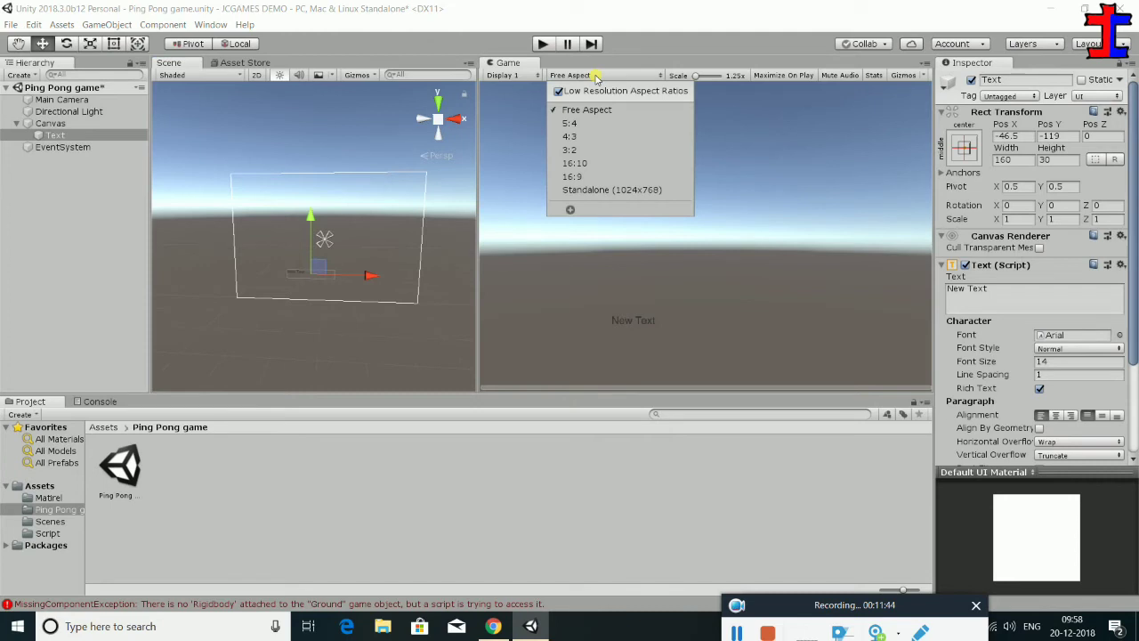
pyautogui.click(592, 189)
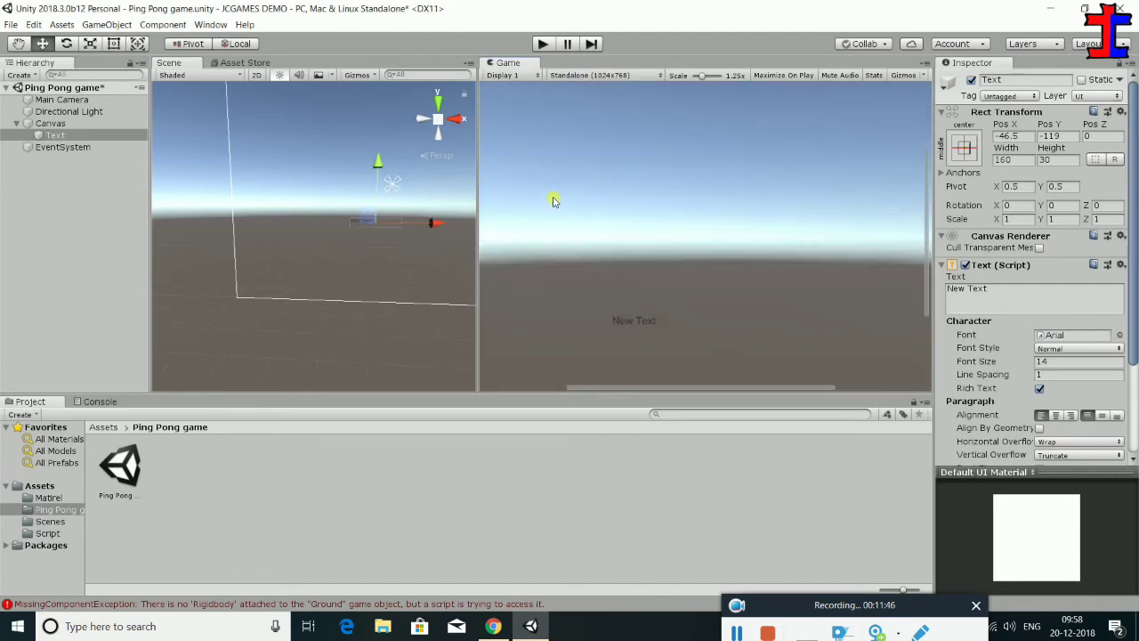
pyautogui.scroll(-5, 559, 220)
pyautogui.scroll(-6, 298, 256)
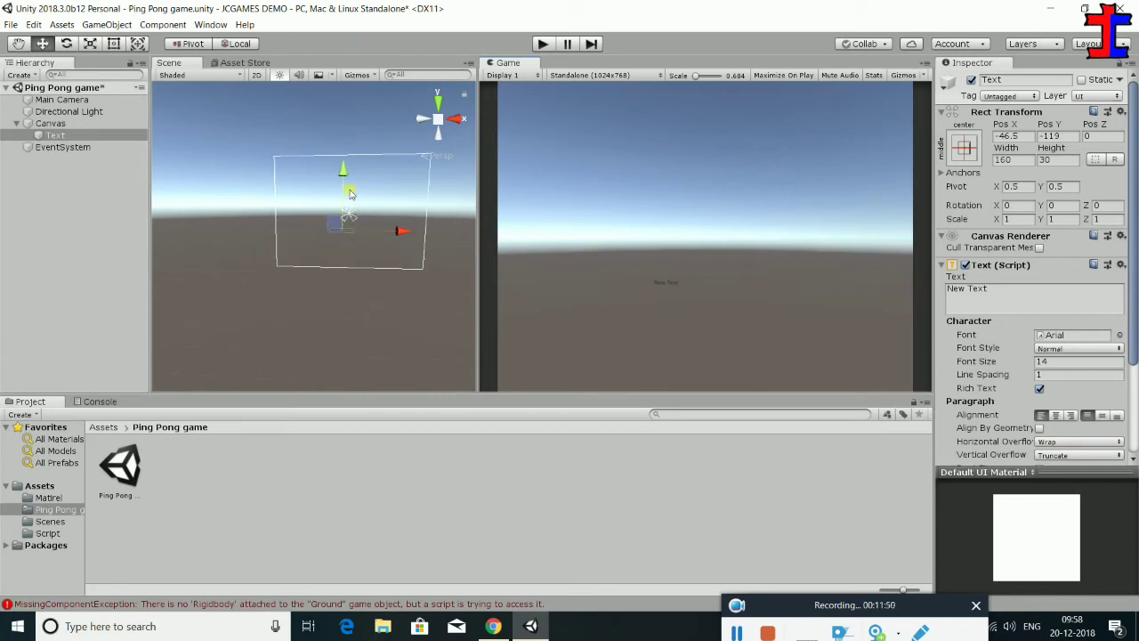
# Adjust the Text object's height within the canvas to a Pos Y of about -91
pyautogui.moveTo(339, 160)
pyautogui.mouseDown()
pyautogui.moveTo(340, 205)
pyautogui.moveTo(350, 160)
pyautogui.mouseUp()
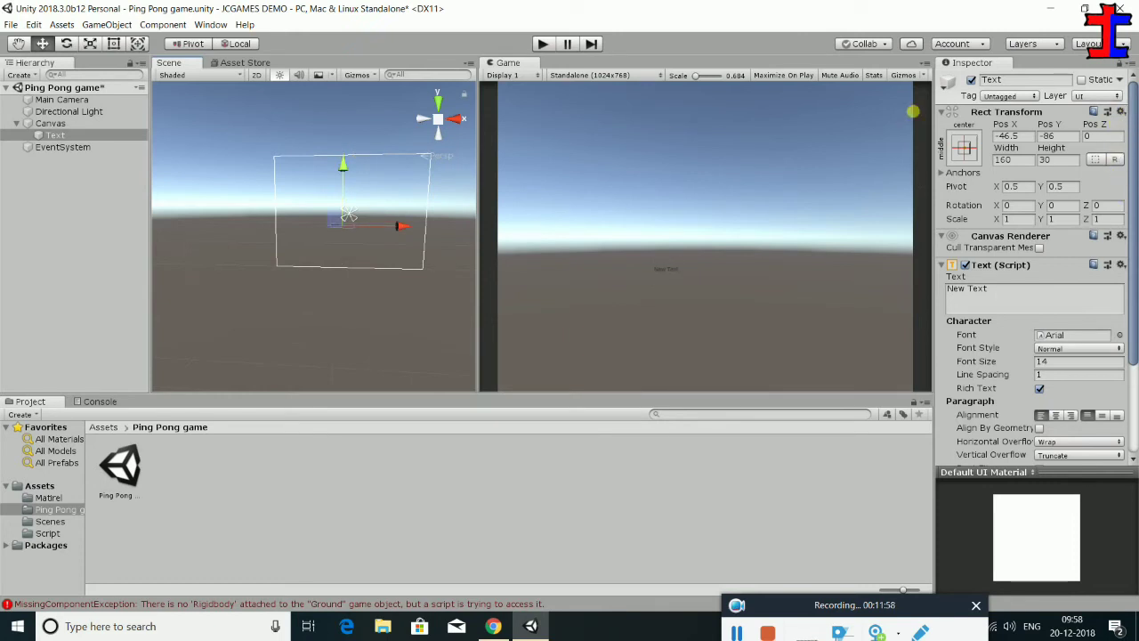
pyautogui.moveTo(341, 172)
pyautogui.mouseDown()
pyautogui.moveTo(345, 160)
pyautogui.moveTo(347, 172)
pyautogui.mouseUp()
pyautogui.scroll(7, 348, 177)
pyautogui.scroll(-6, 326, 229)
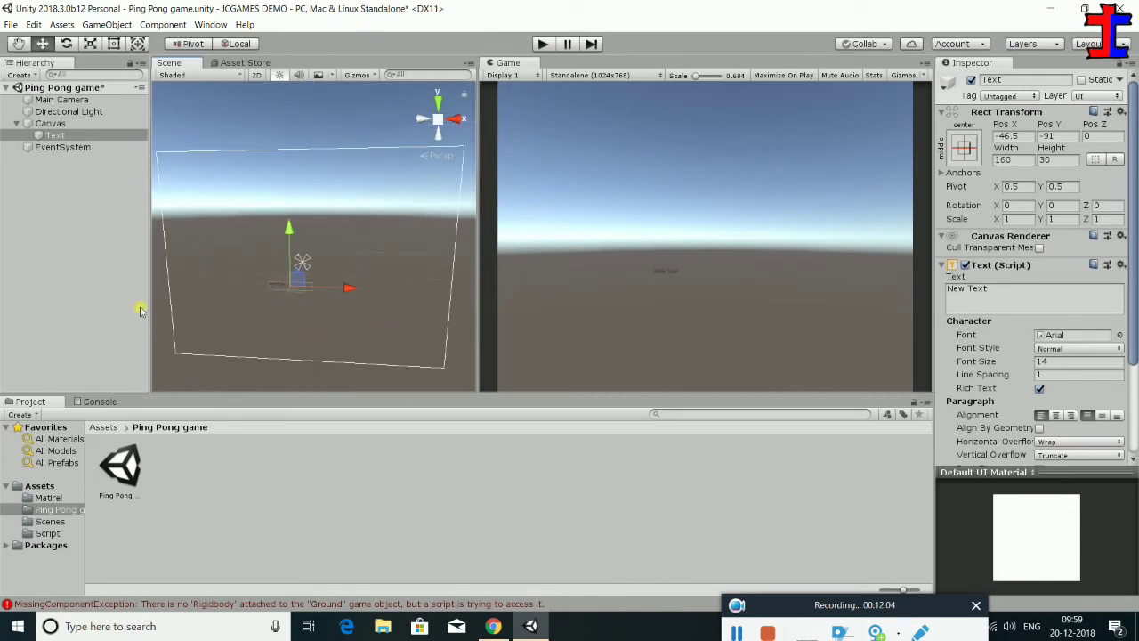
pyautogui.scroll(-2, 308, 238)
pyautogui.keyDown('alt'); pyautogui.moveTo(278, 239); pyautogui.dragTo(309, 227); pyautogui.keyUp('alt')
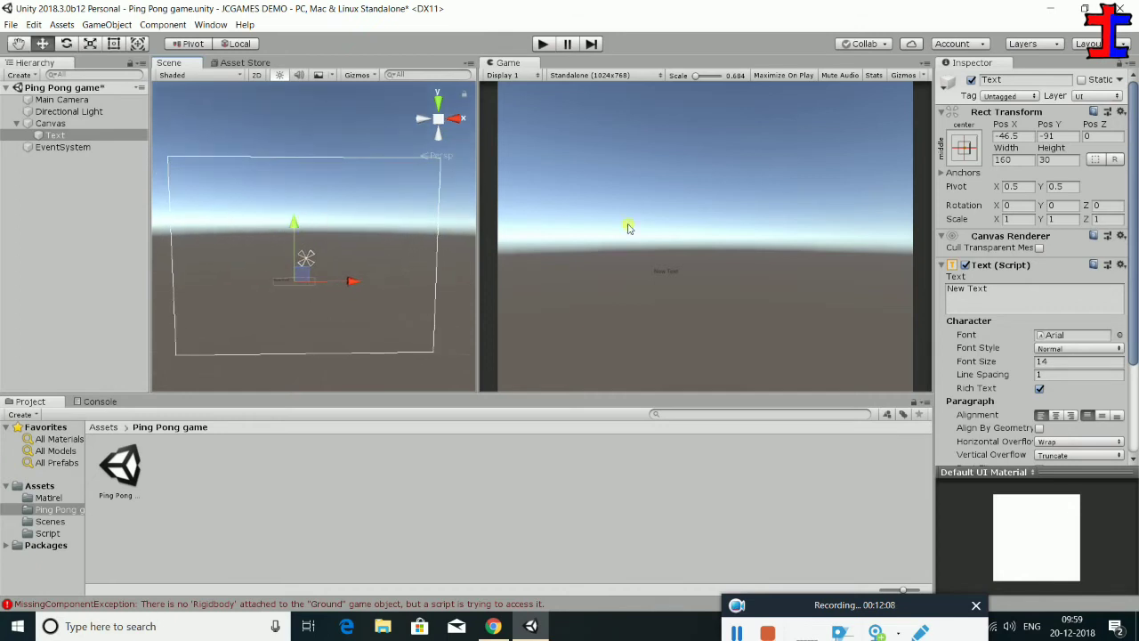
# Try the top-left, top-center, bottom-center, bottom-left and bottom-right anchor presets on the Text object, including its pivot
pyautogui.click(965, 147)
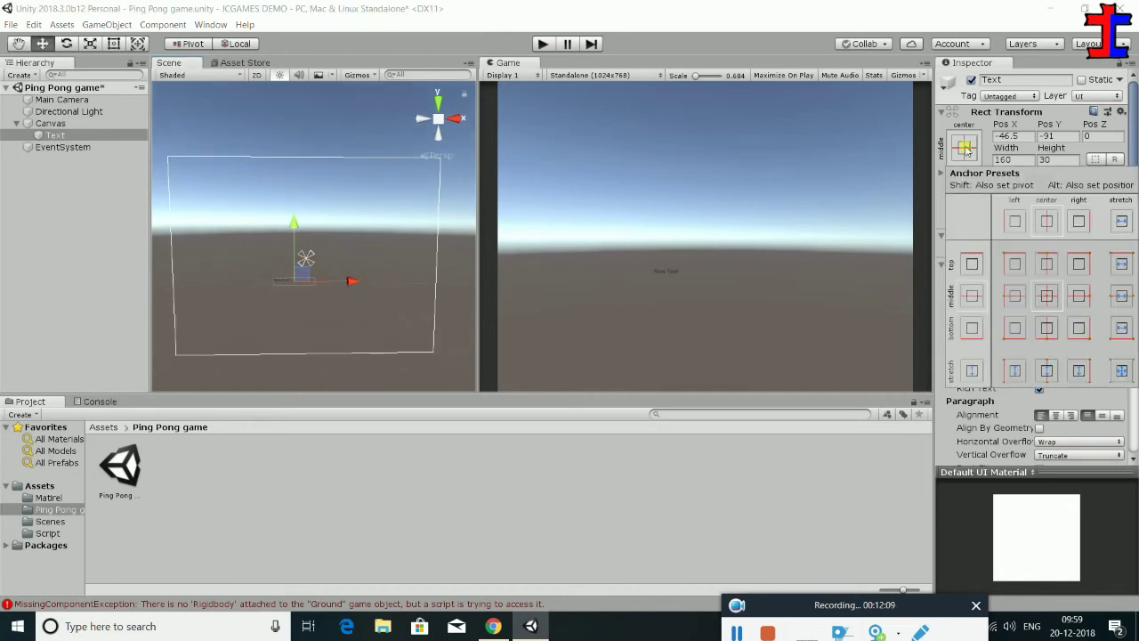
pyautogui.click(1014, 264)
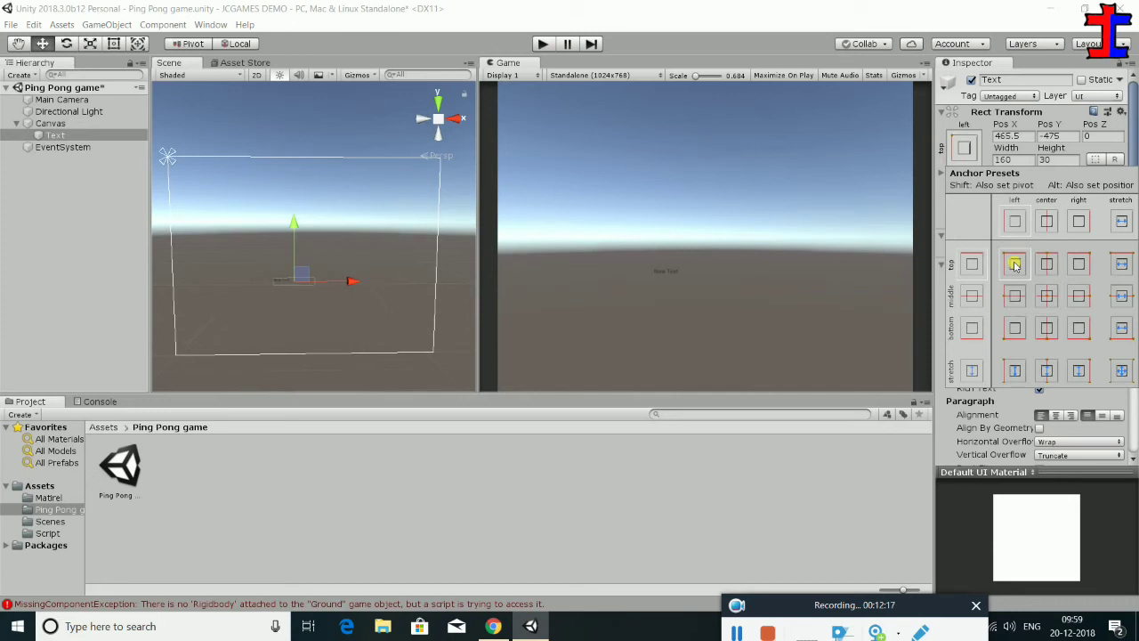
pyautogui.keyDown('shift'); pyautogui.click(1015, 264); pyautogui.keyUp('shift')
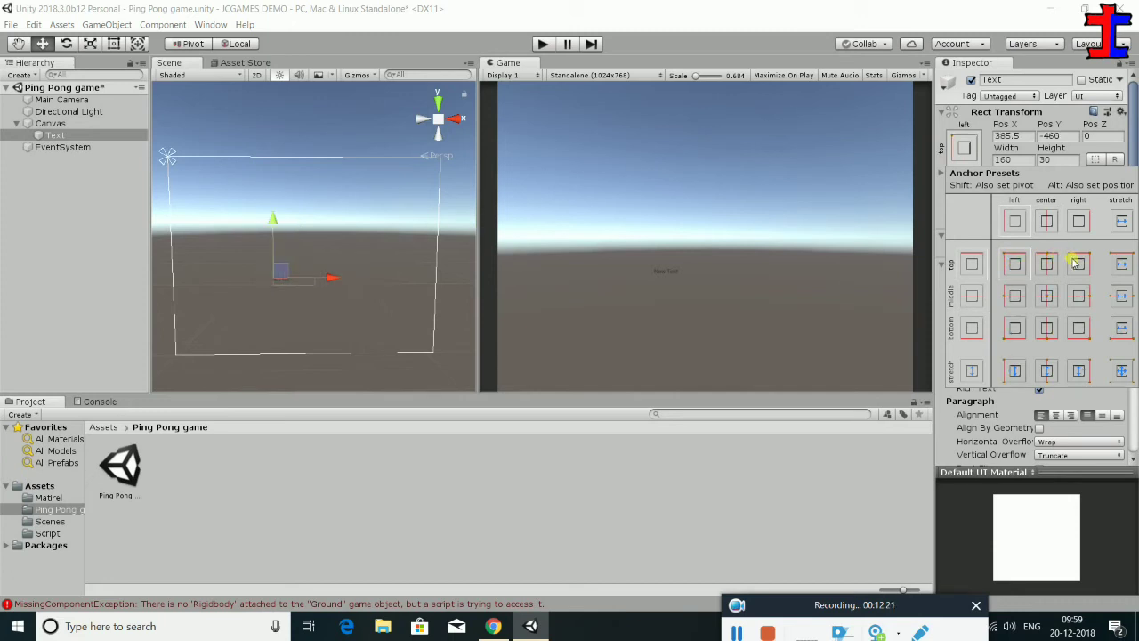
pyautogui.keyDown('shift'); pyautogui.click(1041, 262); pyautogui.keyUp('shift')
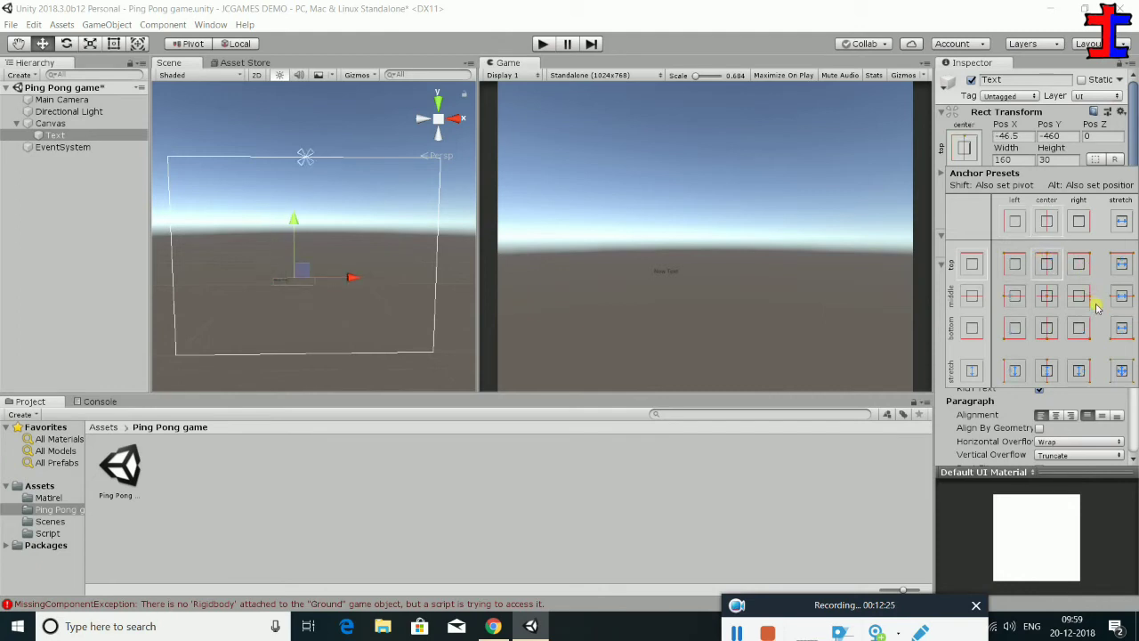
pyautogui.keyDown('shift'); pyautogui.click(1048, 329); pyautogui.keyUp('shift')
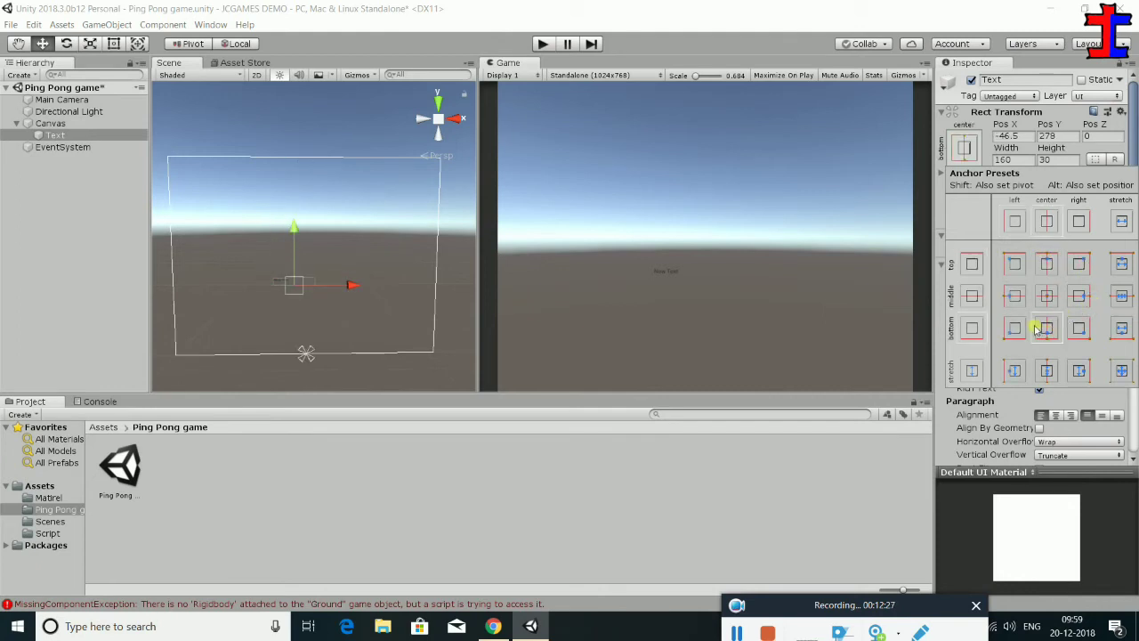
pyautogui.keyDown('shift'); pyautogui.click(1016, 330); pyautogui.keyUp('shift')
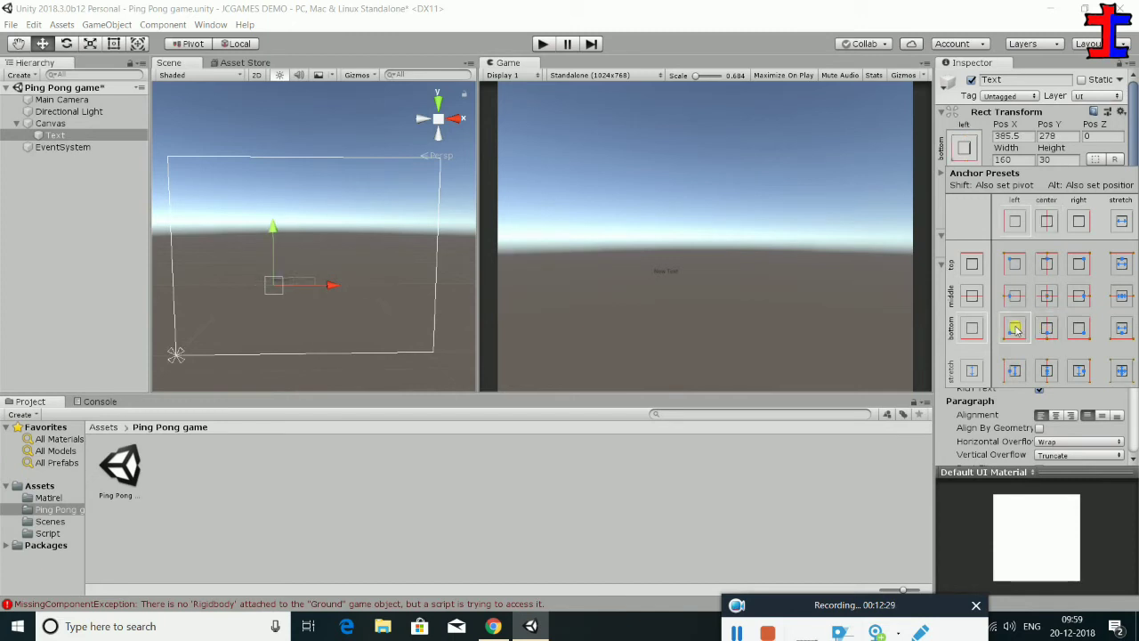
pyautogui.keyDown('shift'); pyautogui.click(1078, 331); pyautogui.keyUp('shift')
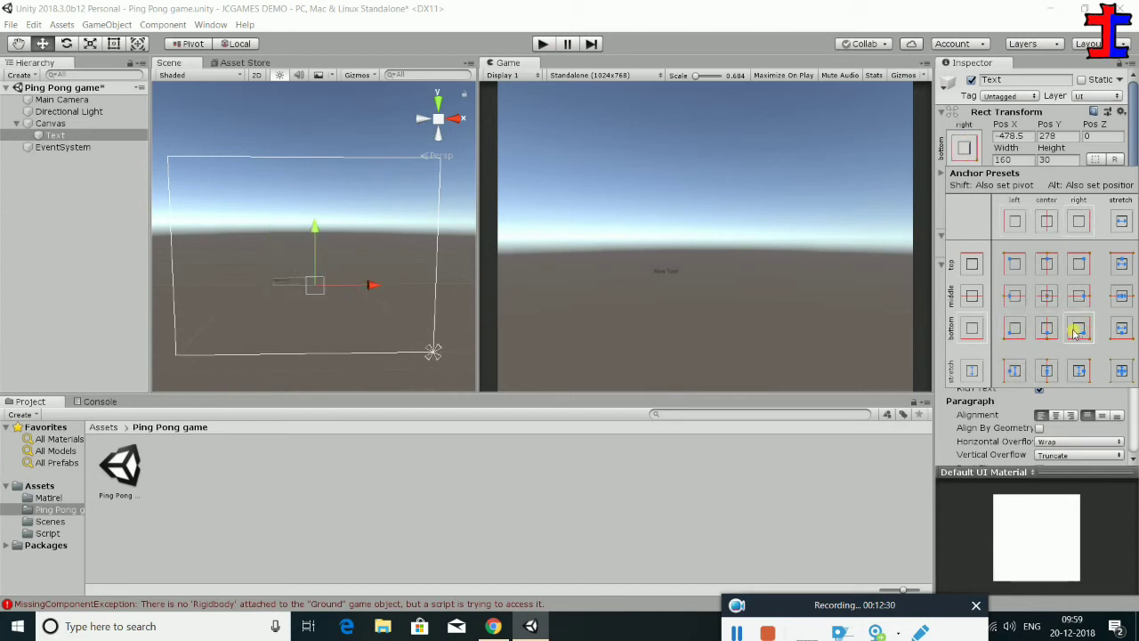
# Try further anchor presets with pivot on the Text object and finish on middle center
pyautogui.keyDown('shift'); pyautogui.click(1047, 295); pyautogui.keyUp('shift')
pyautogui.keyDown('shift'); pyautogui.click(1014, 262); pyautogui.keyUp('shift')
pyautogui.keyDown('shift'); pyautogui.click(1047, 262); pyautogui.keyUp('shift')
pyautogui.keyDown('shift'); pyautogui.click(1014, 328); pyautogui.keyUp('shift')
pyautogui.keyDown('shift'); pyautogui.click(1047, 296); pyautogui.keyUp('shift')
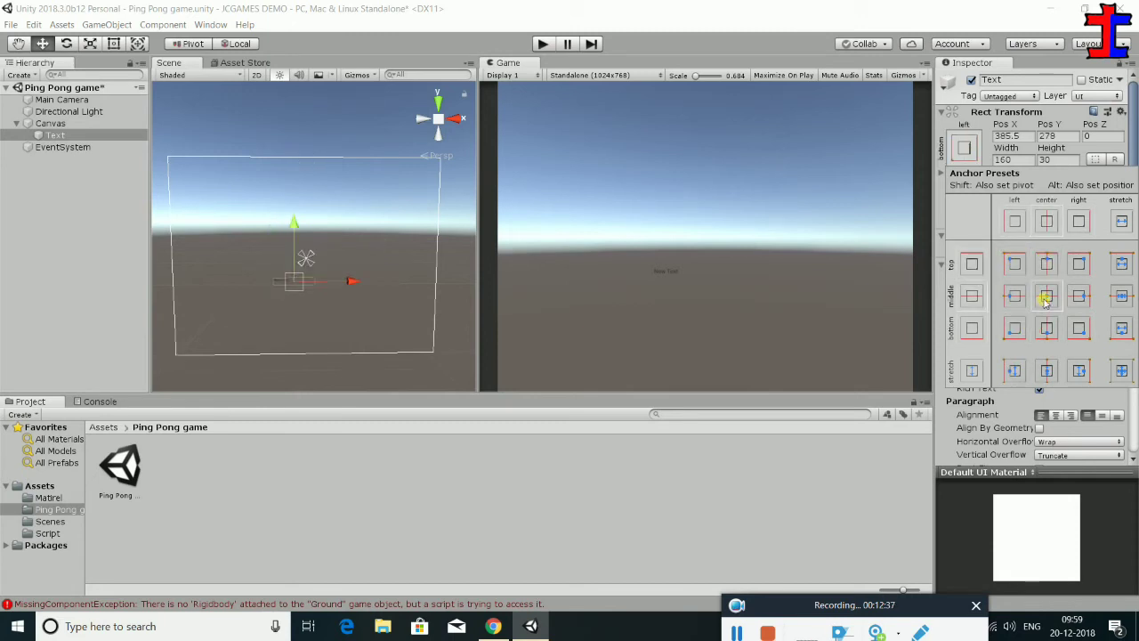
# Center the Text object on the canvas by setting its Pos X and Pos Y to 0
pyautogui.click(49, 135)
pyautogui.scroll(-3, 1016, 234)
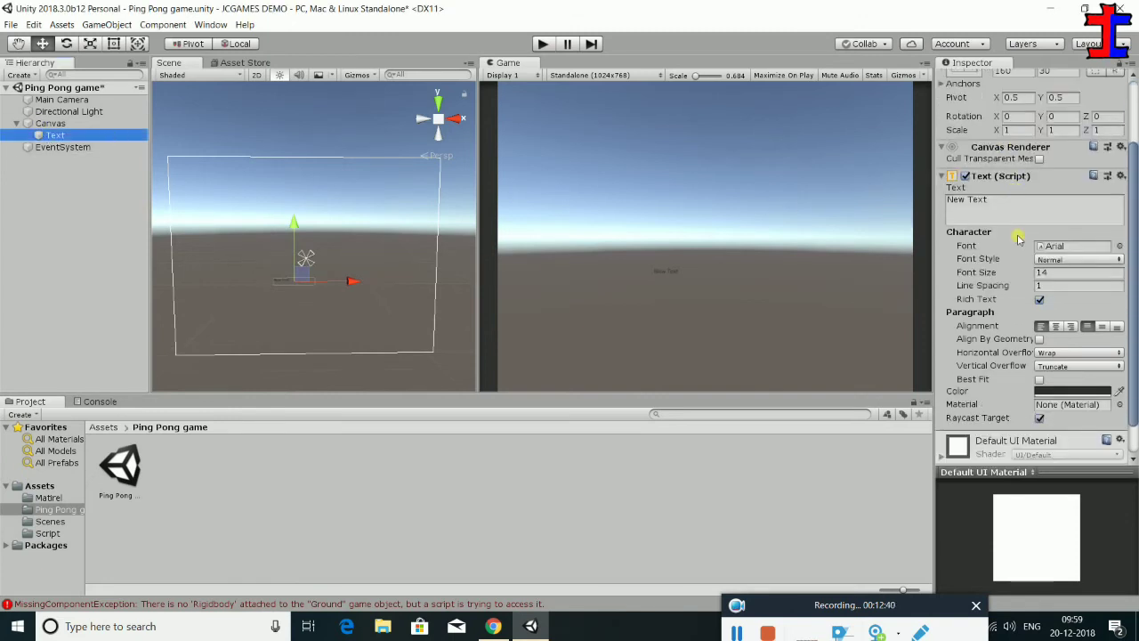
pyautogui.scroll(3, 1024, 245)
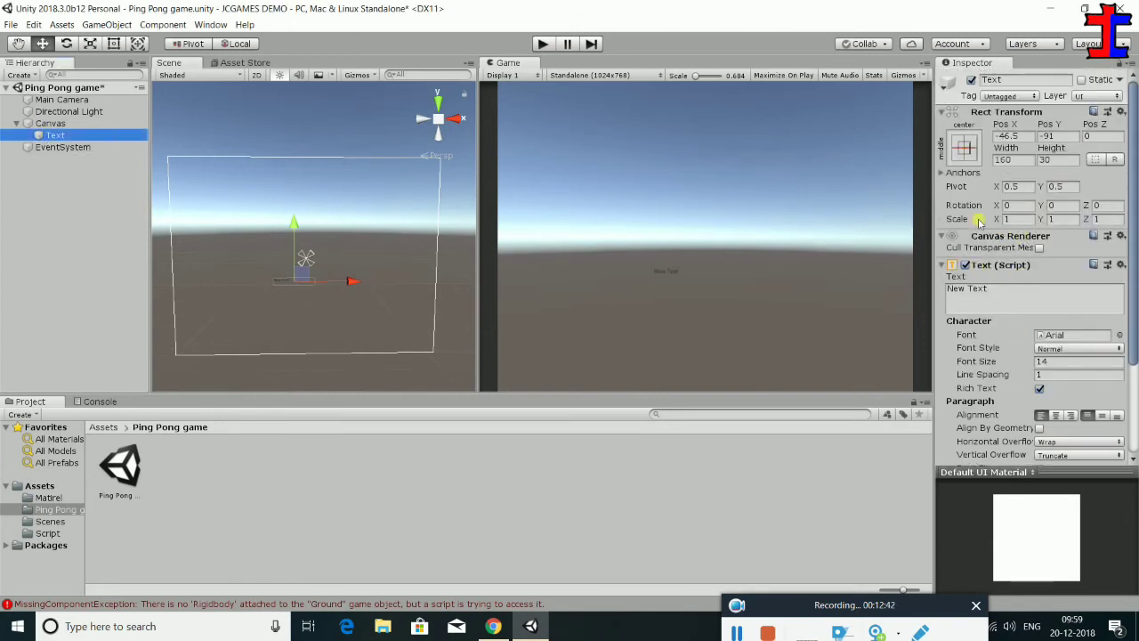
pyautogui.click(1050, 135)
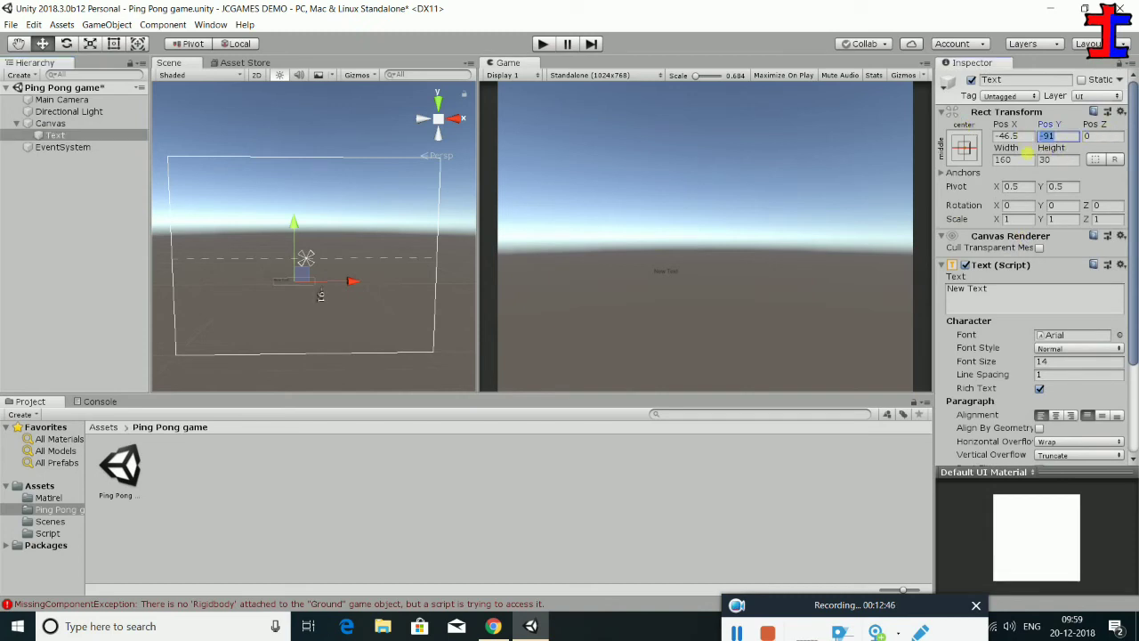
pyautogui.write('0')
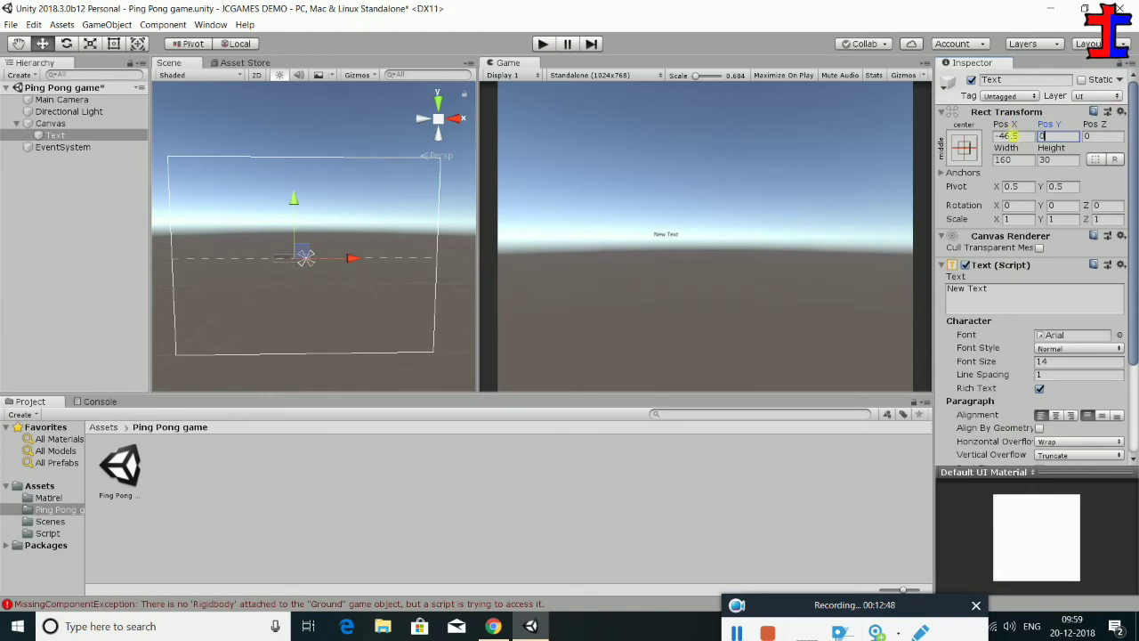
pyautogui.click(1015, 135)
pyautogui.write('0')
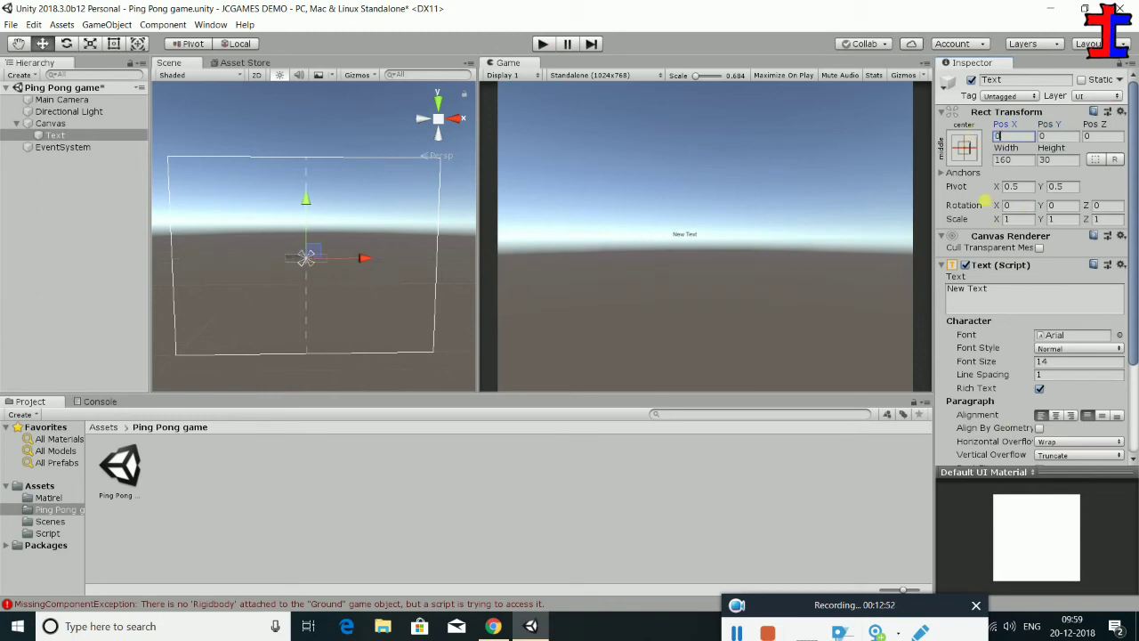
# Apply the top-left anchor preset to the Text object, setting its pivot as well
pyautogui.click(965, 147)
pyautogui.keyDown('shift'); pyautogui.click(1021, 271); pyautogui.keyUp('shift')
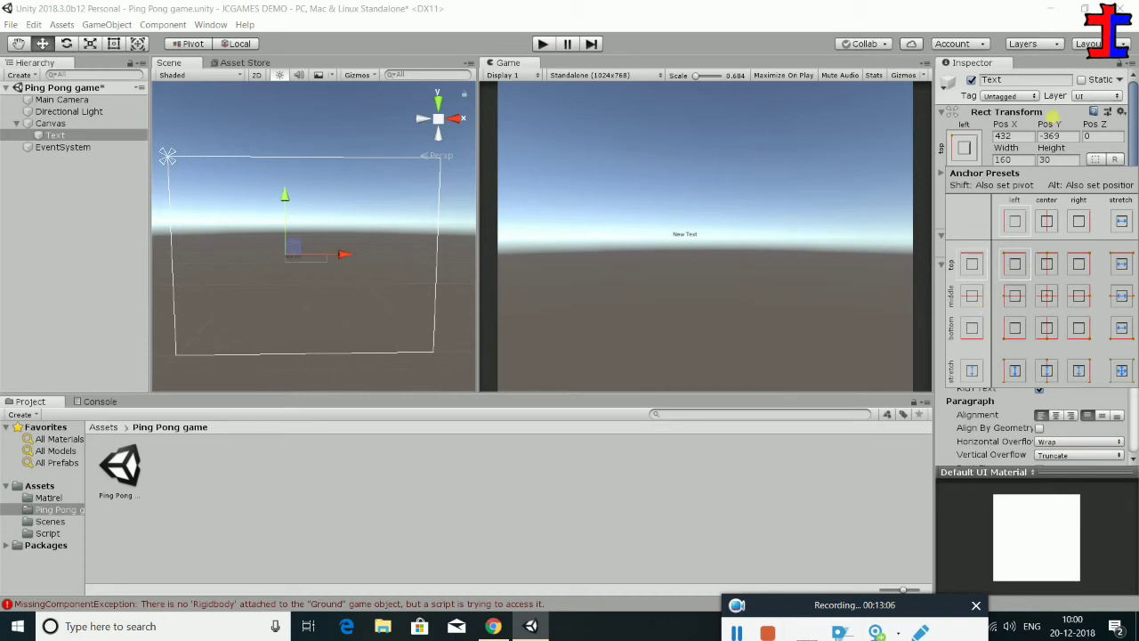
pyautogui.click(1068, 112)
# Review the Text object's anchor values and collapse its Rect Transform and Canvas Renderer components
pyautogui.click(1059, 112)
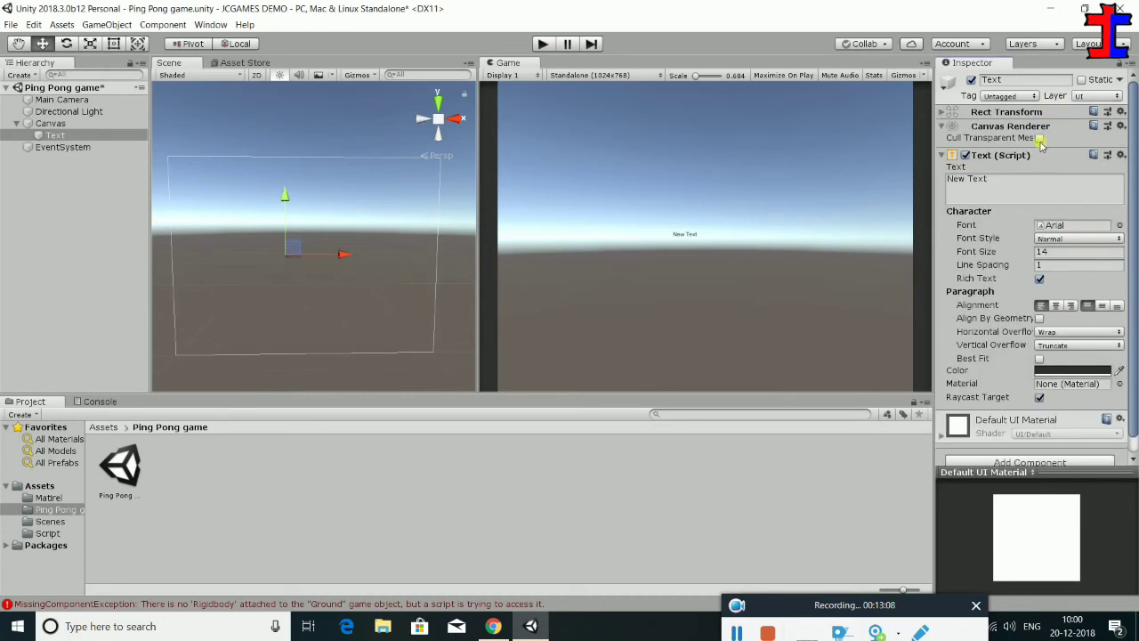
pyautogui.click(941, 113)
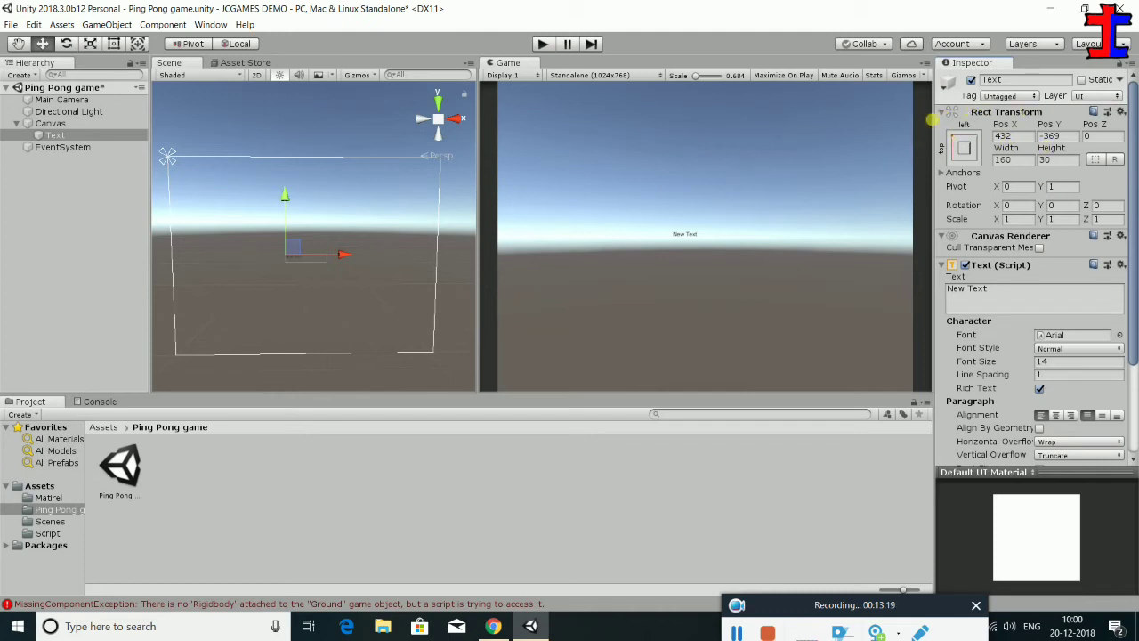
pyautogui.click(944, 177)
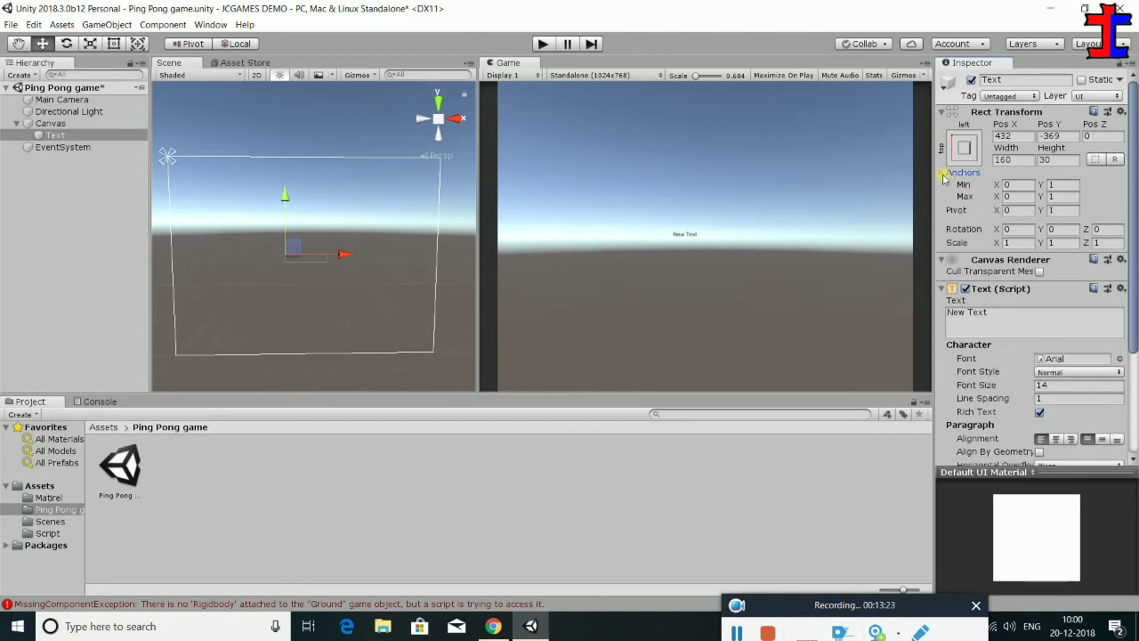
pyautogui.click(944, 177)
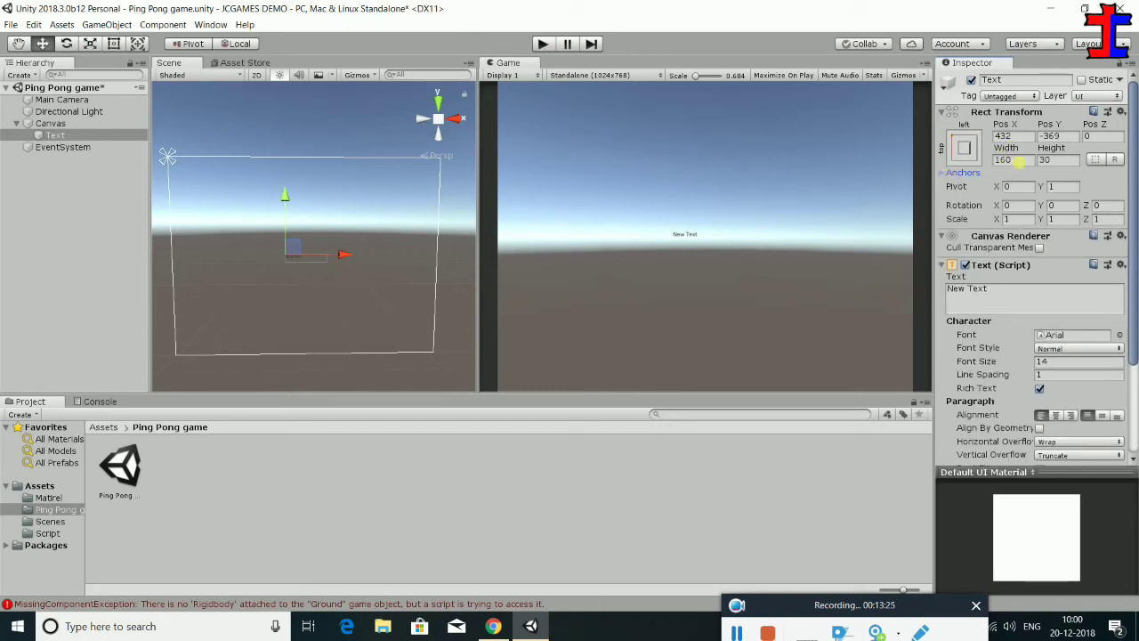
pyautogui.click(945, 112)
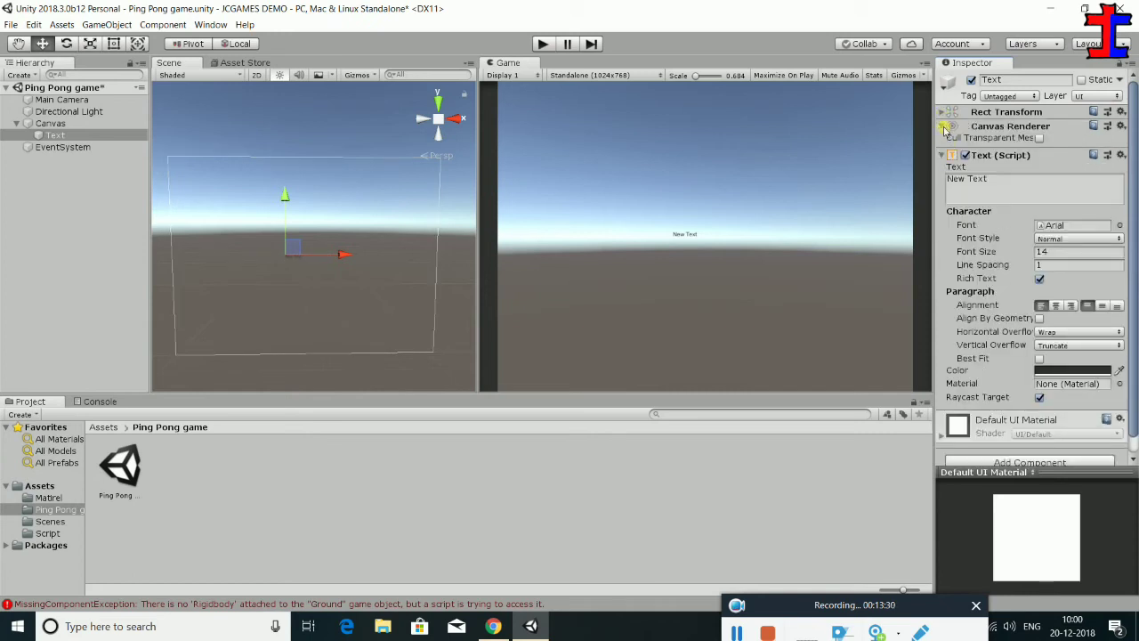
pyautogui.click(945, 130)
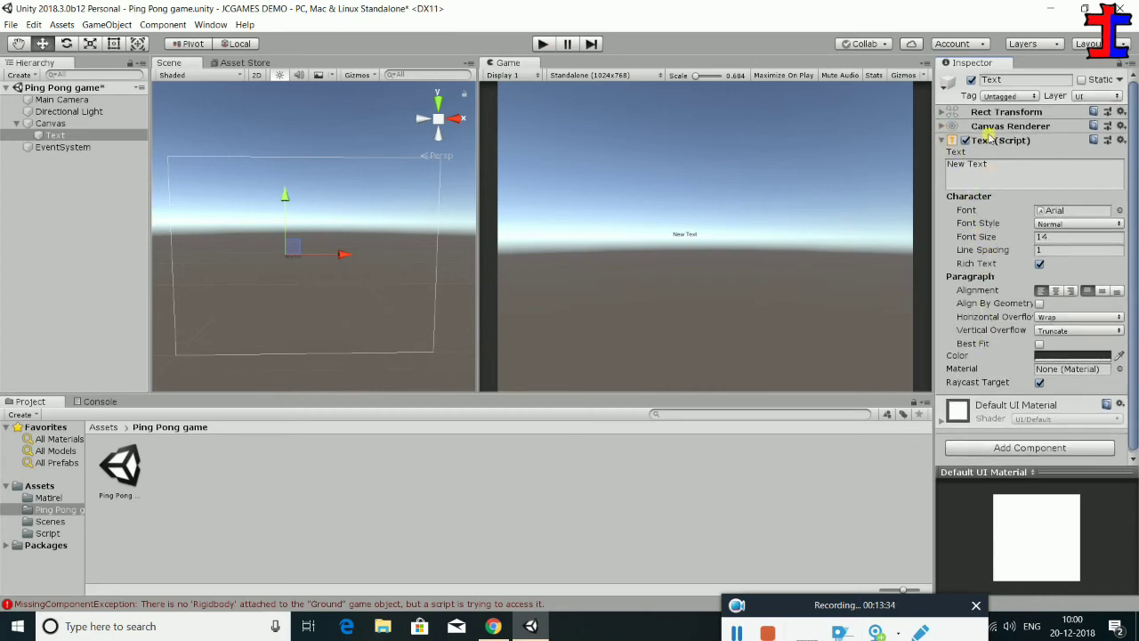
# Replace the Text component's content with 0 and set its font style to Bold
pyautogui.click(1004, 175)
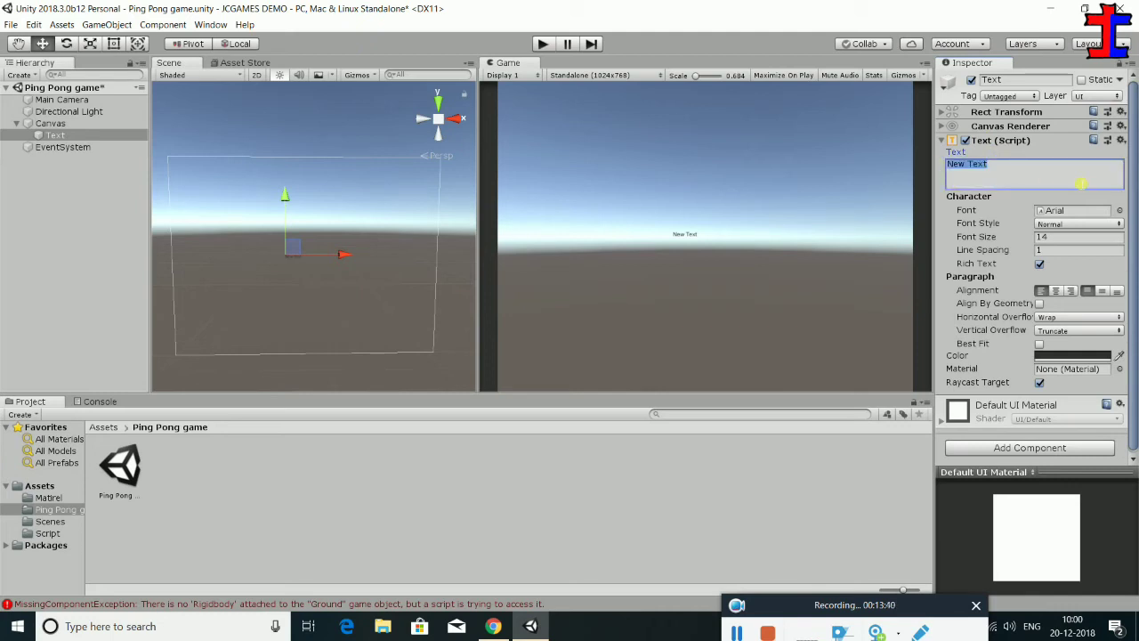
pyautogui.write('JOHN')
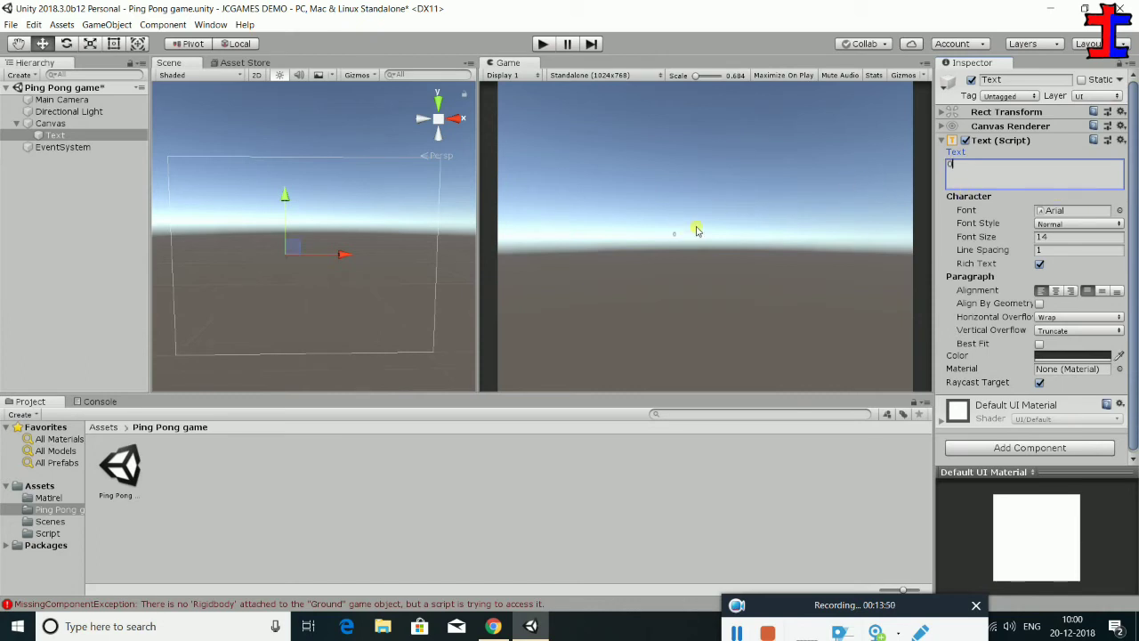
pyautogui.click(1054, 224)
pyautogui.click(1055, 253)
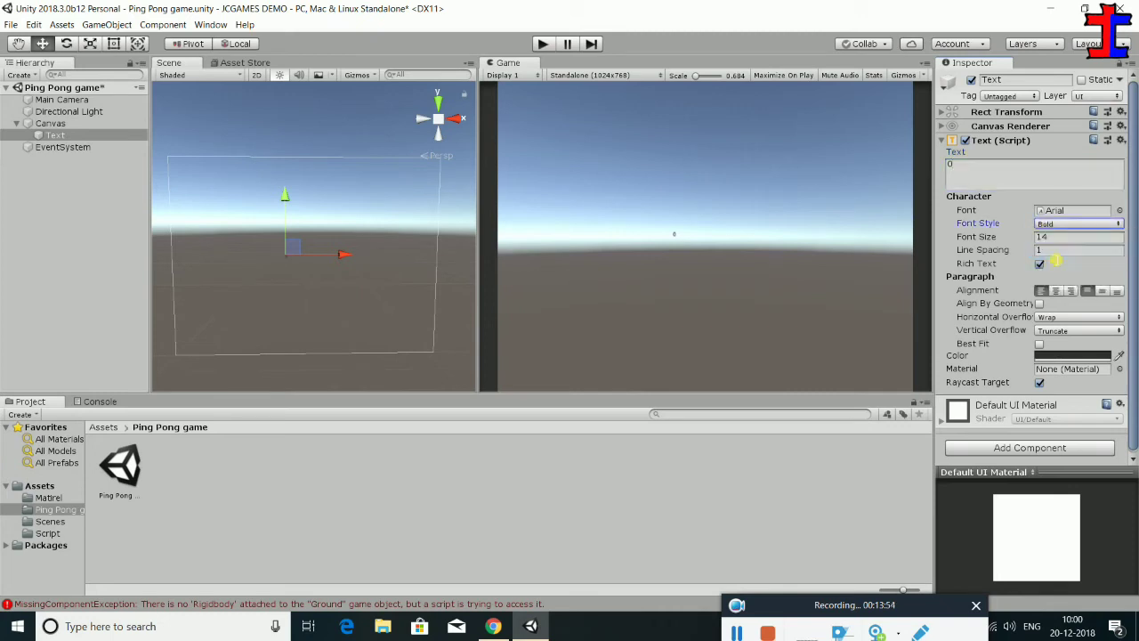
# Set the Text component's font size to 60
pyautogui.click(1054, 237)
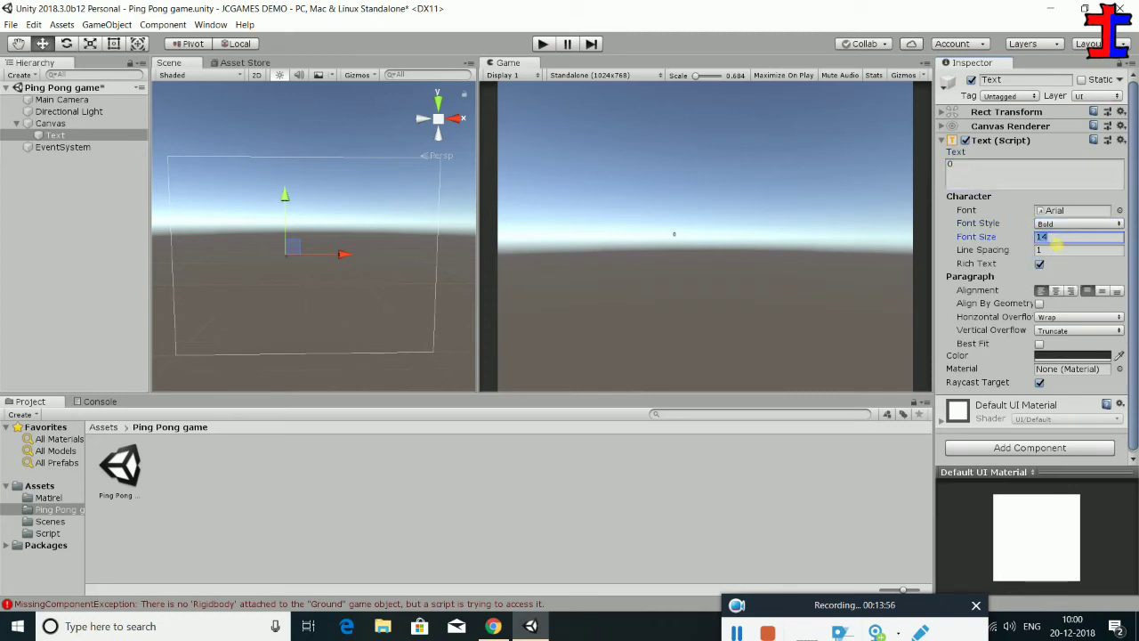
pyautogui.write('60')
pyautogui.scroll(1, 534, 224)
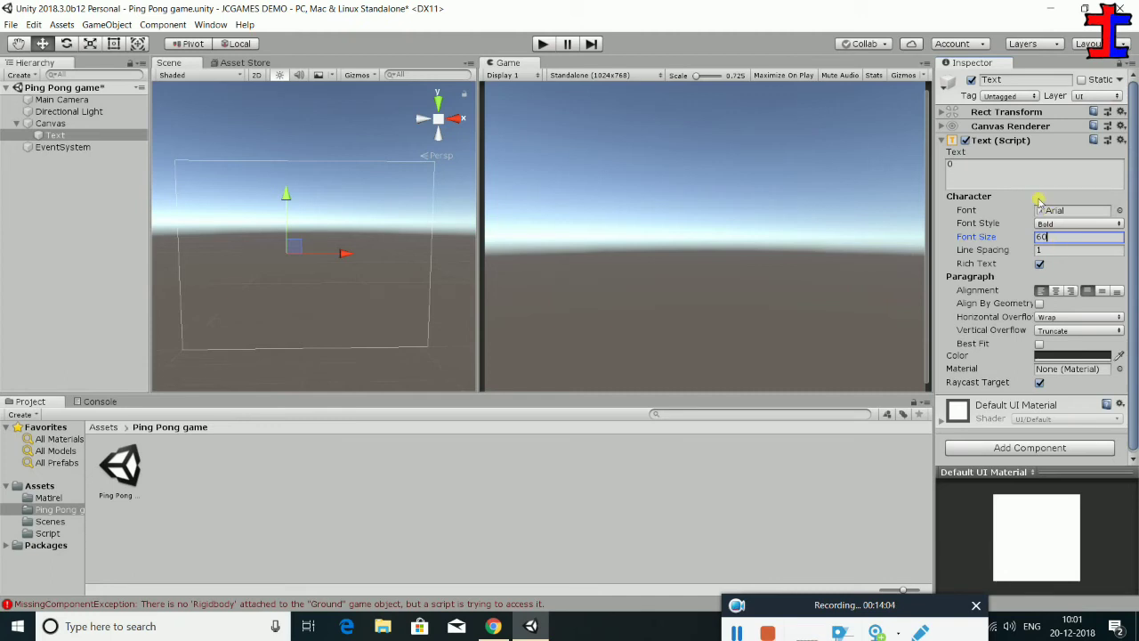
# Expand the Text object's Rect Transform and try a height of 70
pyautogui.click(942, 112)
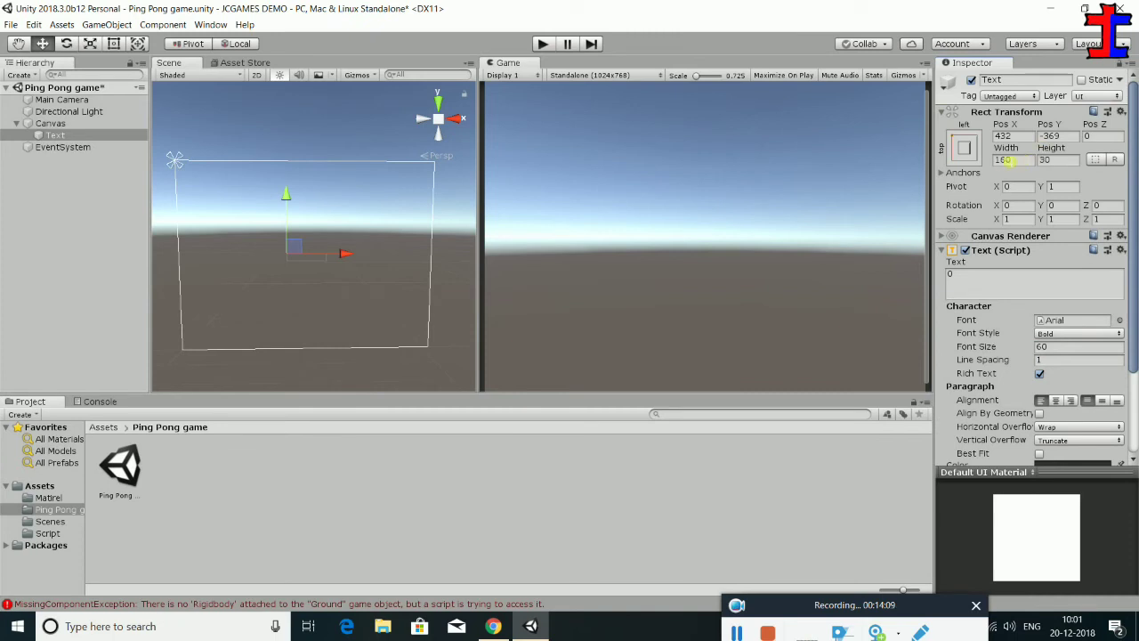
pyautogui.click(1060, 162)
pyautogui.write('60')
pyautogui.press('Tab')
pyautogui.click(1060, 161)
pyautogui.write('0')
pyautogui.press('Tab')
pyautogui.click(1060, 162)
pyautogui.write('70')
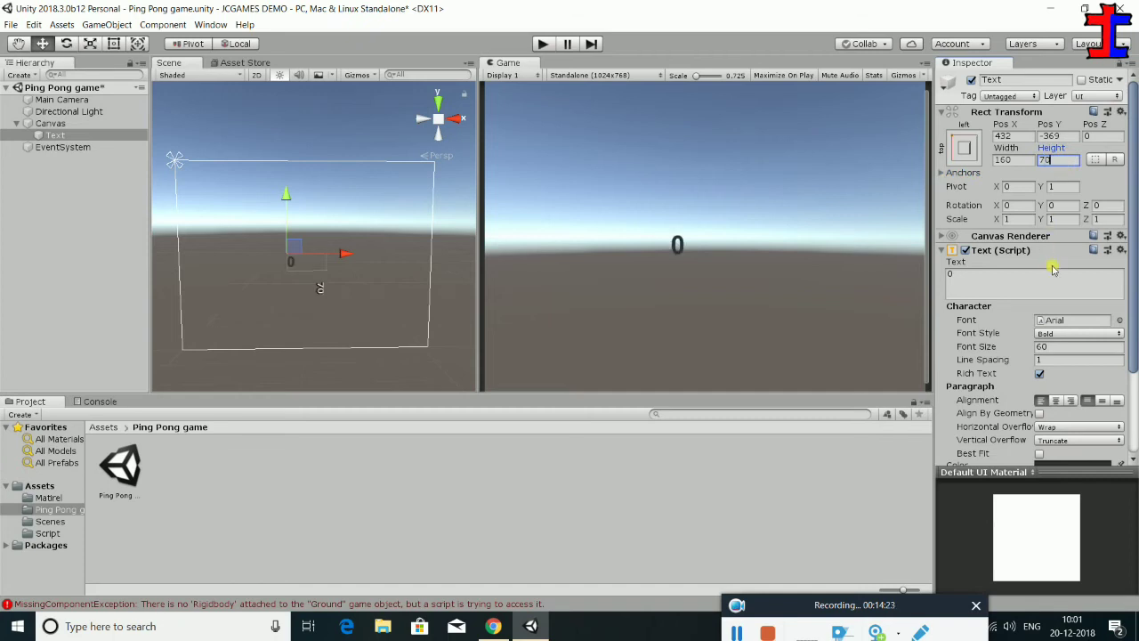
# Set the Text object's Rect Transform height back to 30
pyautogui.scroll(-2, 1057, 176)
pyautogui.scroll(2, 1060, 182)
pyautogui.scroll(-3, 1097, 187)
pyautogui.scroll(3, 1096, 187)
pyautogui.doubleClick(1062, 161)
pyautogui.write('30')
pyautogui.press('Tab')
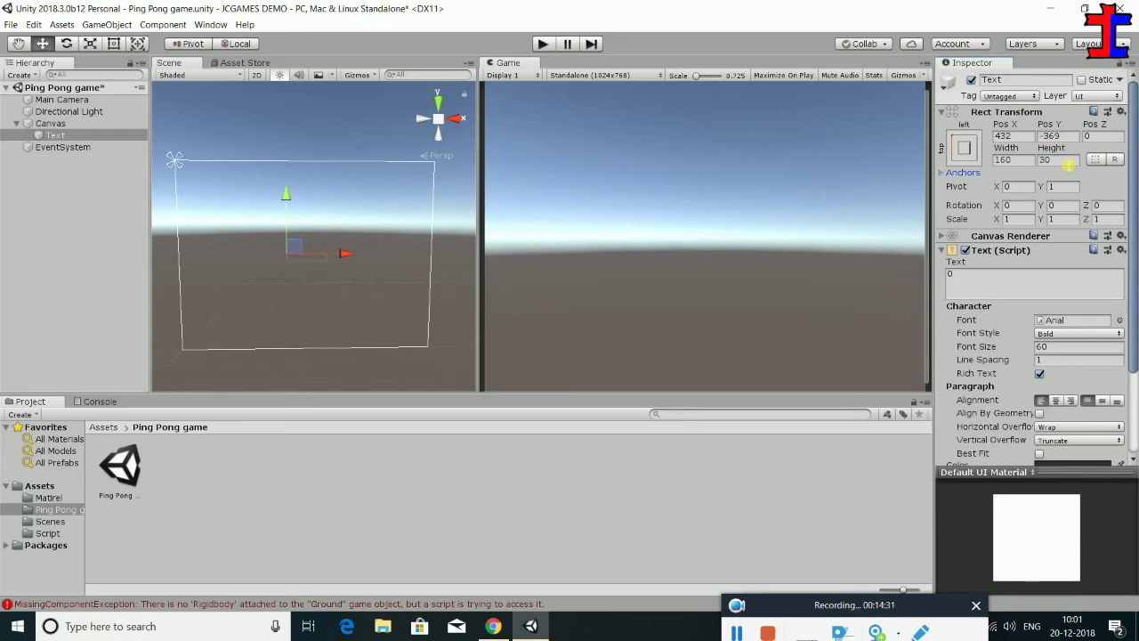
# Set the text's horizontal and vertical overflow to Overflow and align it to horizontal center and vertical middle
pyautogui.click(942, 113)
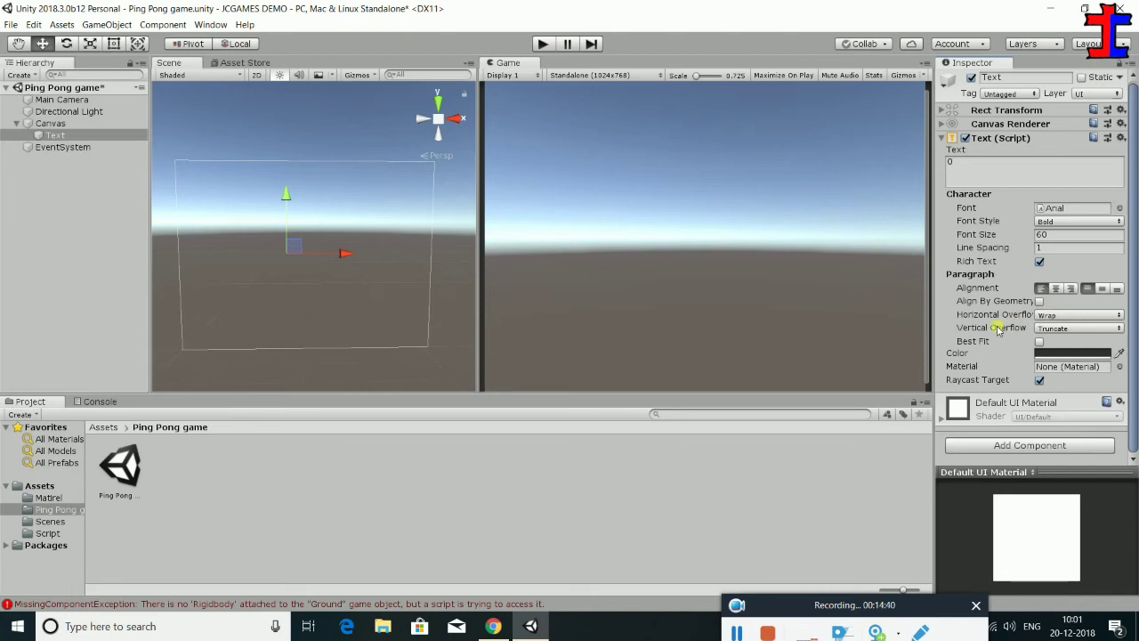
pyautogui.click(1073, 315)
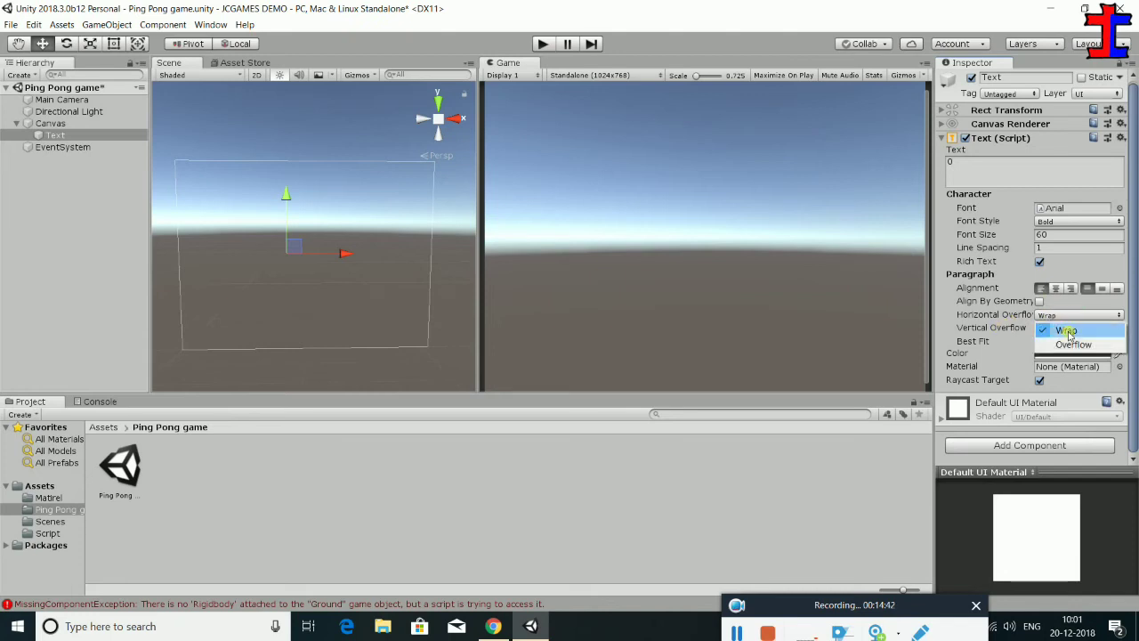
pyautogui.click(1067, 343)
pyautogui.click(1068, 328)
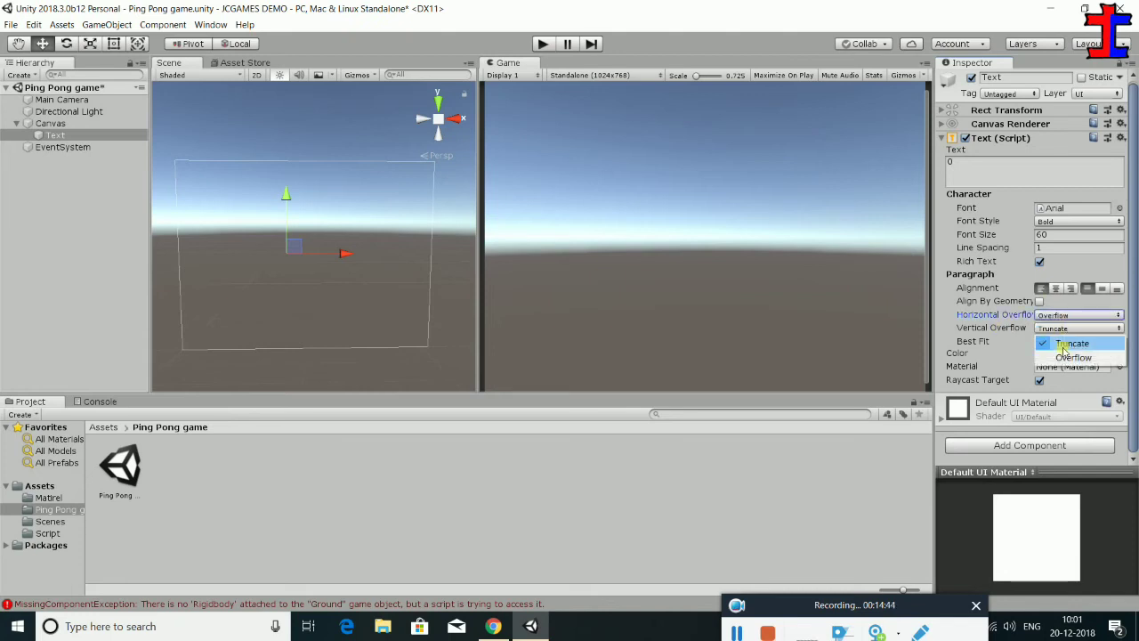
pyautogui.click(1073, 357)
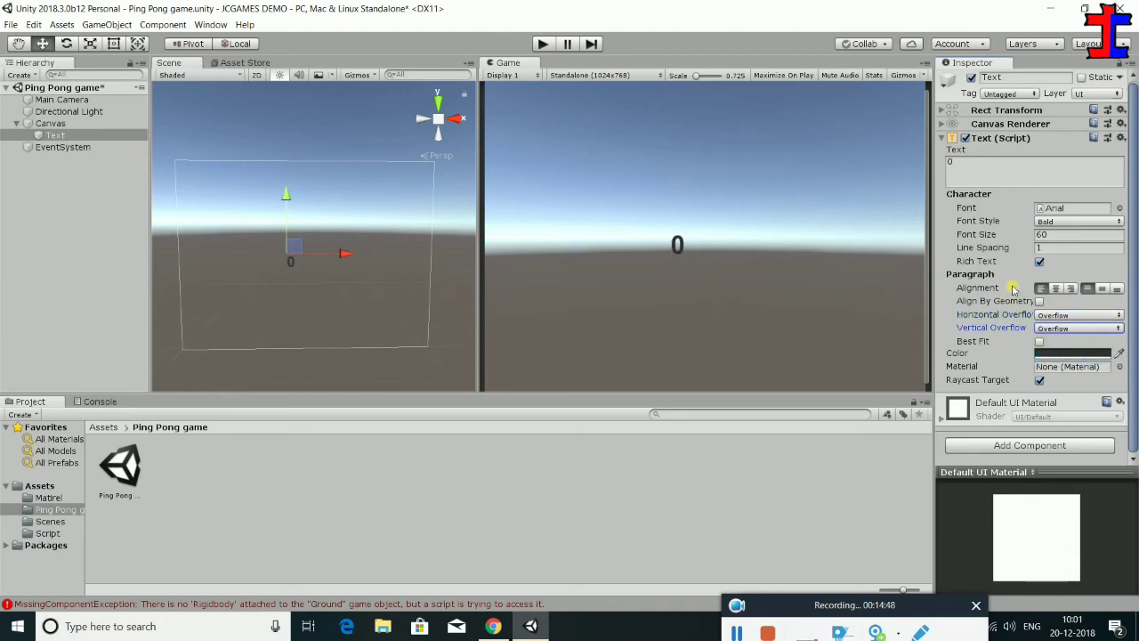
pyautogui.click(1058, 289)
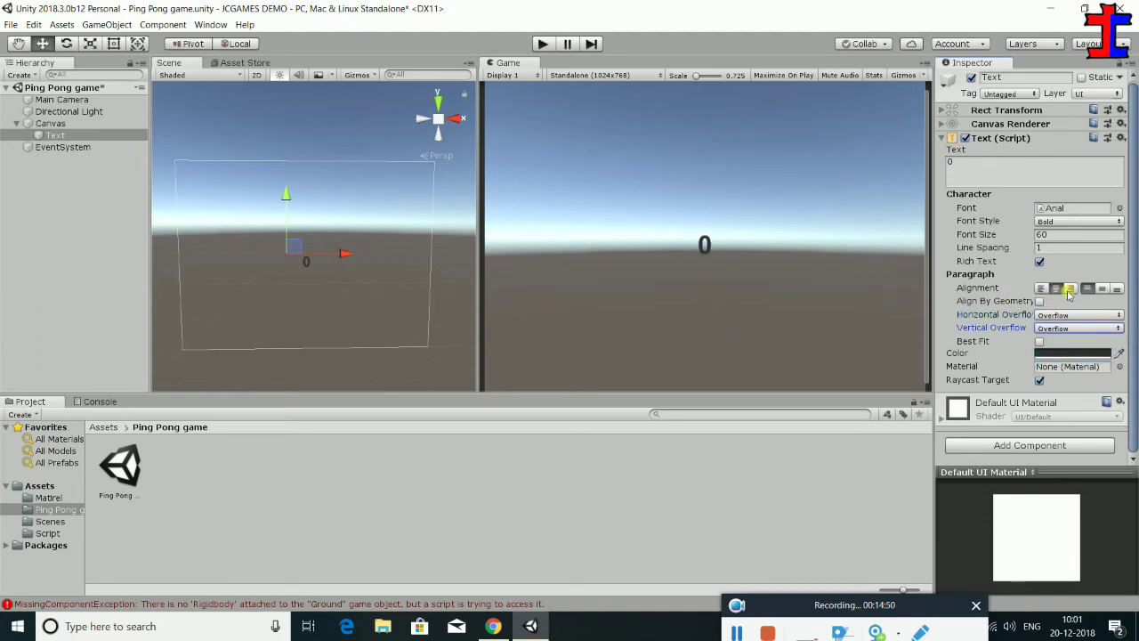
pyautogui.click(1102, 290)
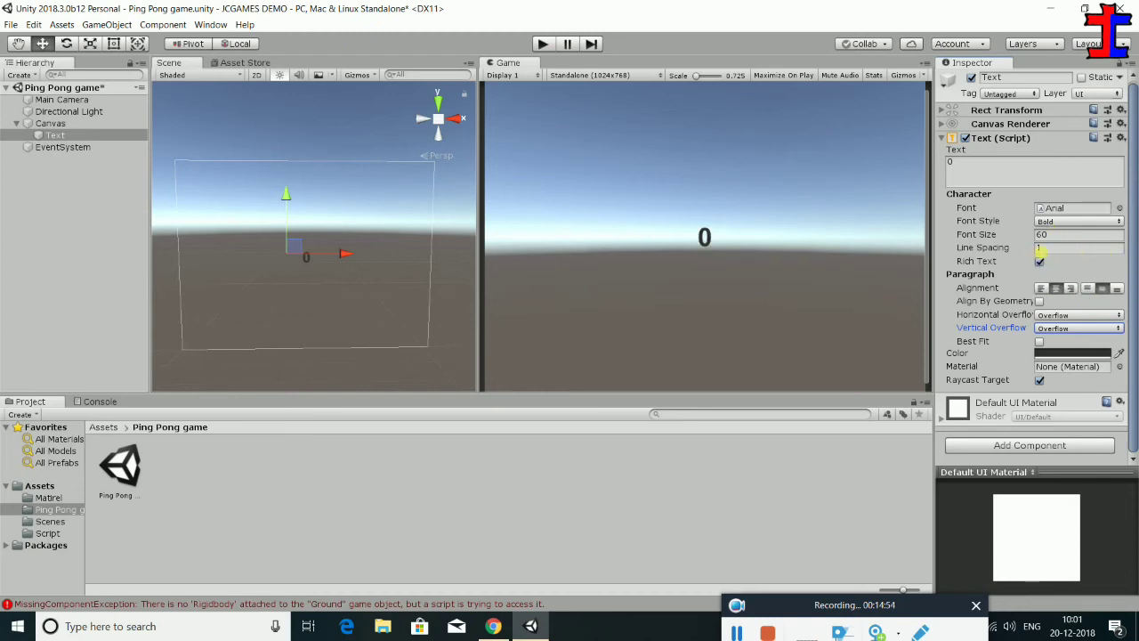
# Add a second line containing 6 to the Text component's content
pyautogui.click(969, 176)
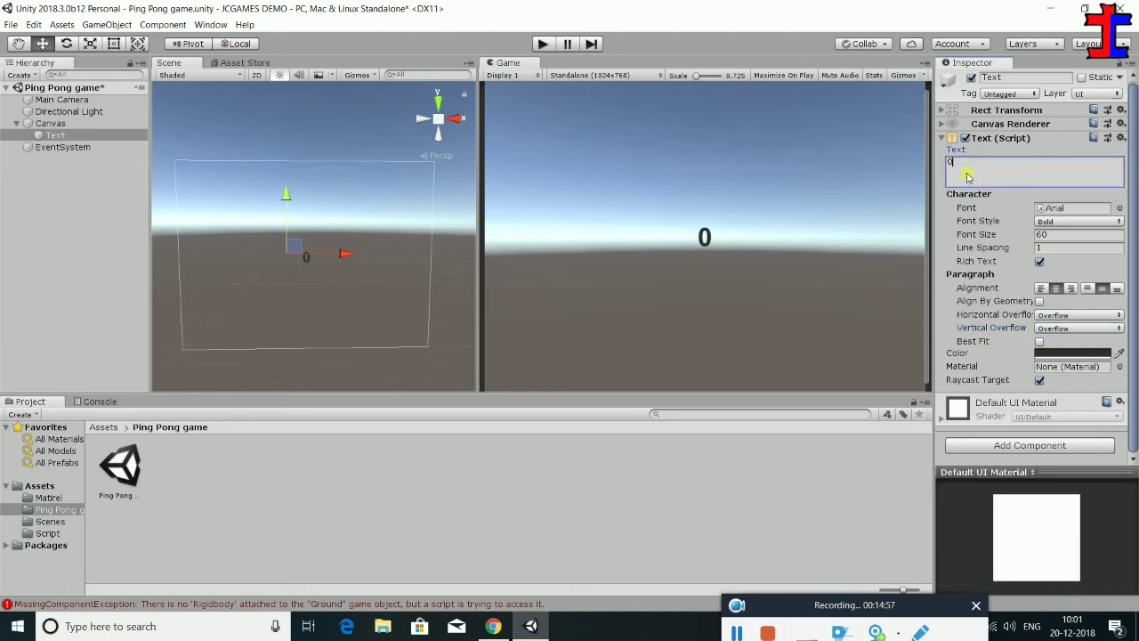
pyautogui.press('Return')
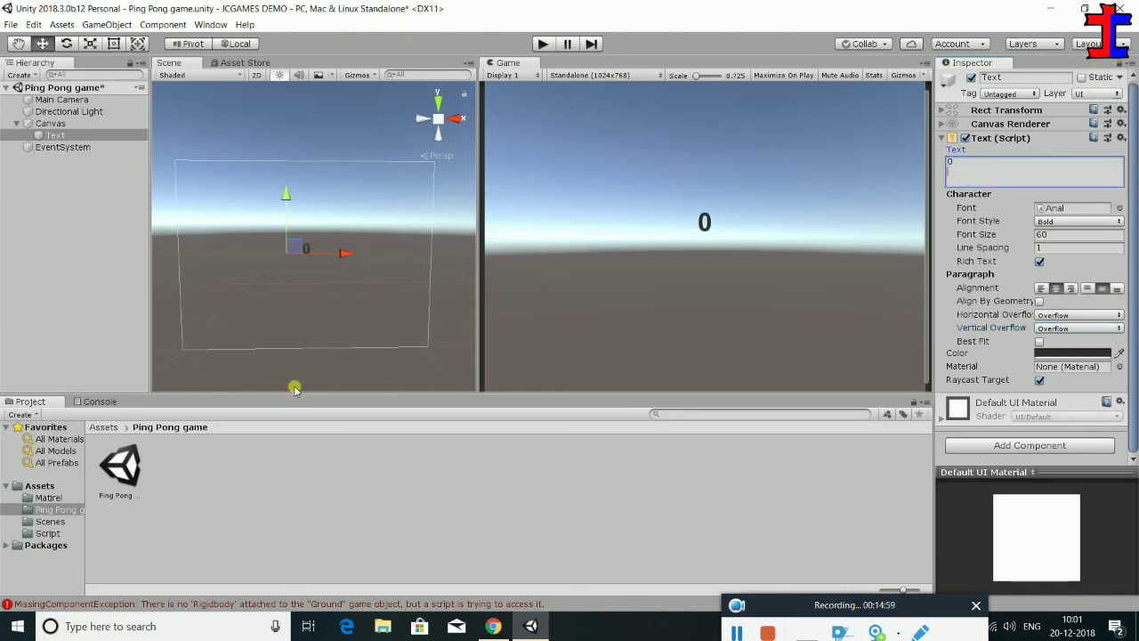
pyautogui.write('6')
# Try line spacing values of 5, 0 and 0.5 on the two-line text and finish on 1
pyautogui.click(1048, 249)
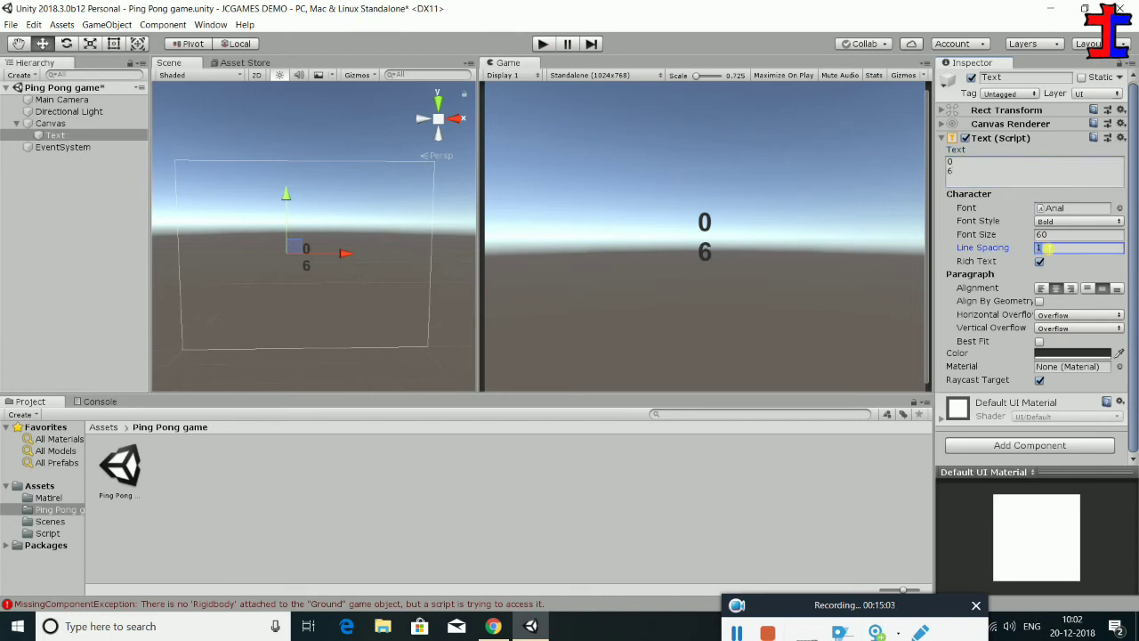
pyautogui.write('5')
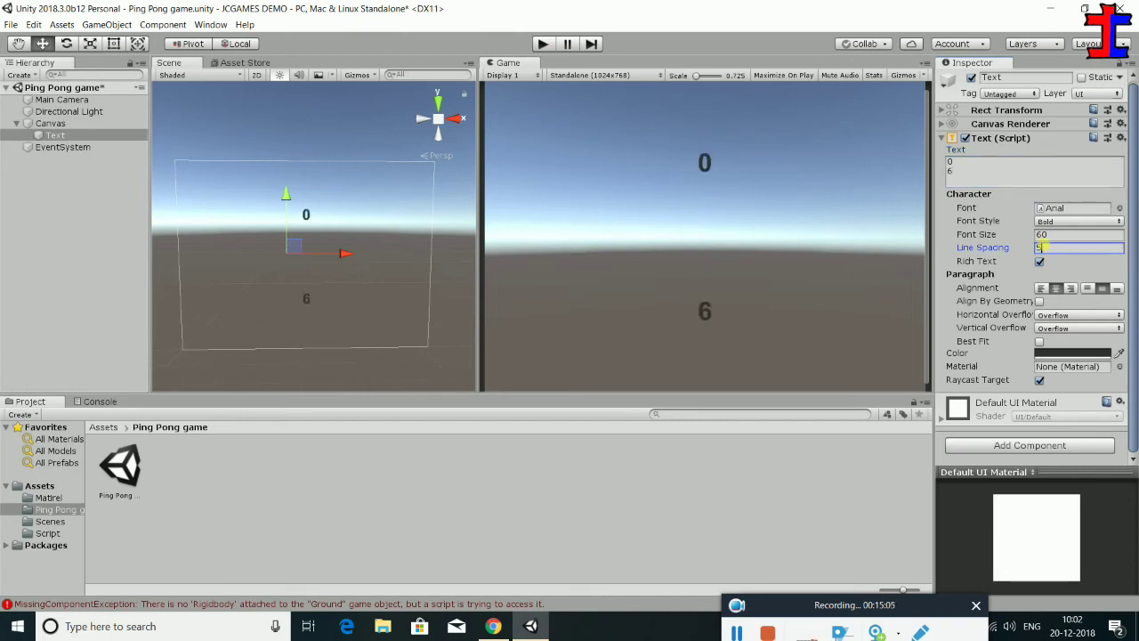
pyautogui.press('BackSpace')
pyautogui.write('0')
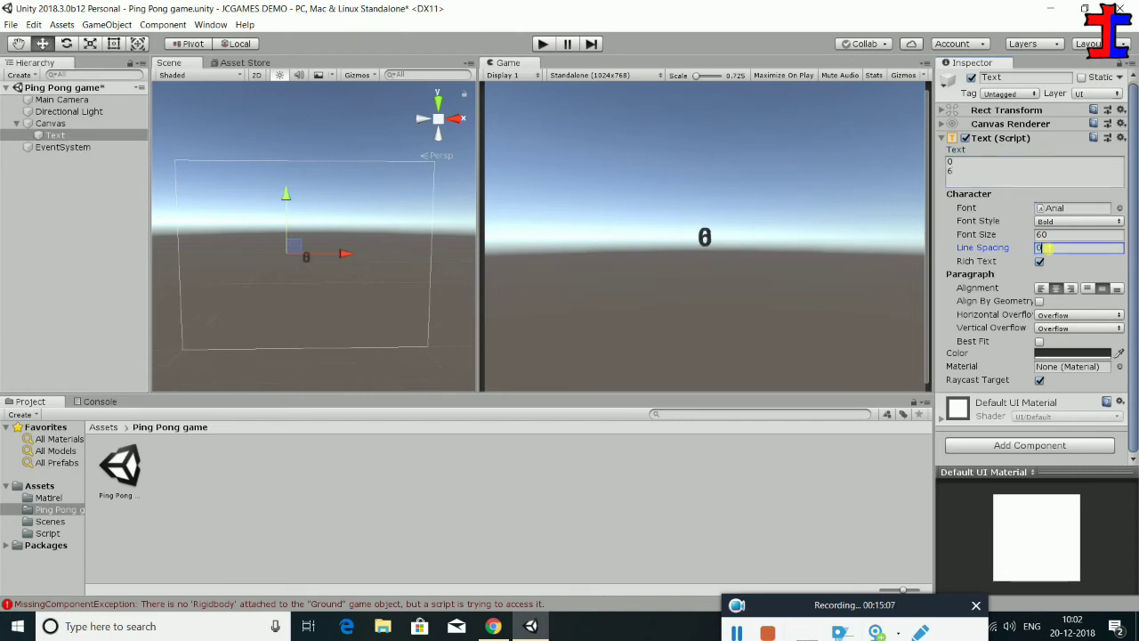
pyautogui.write('1')
pyautogui.press('BackSpace')
pyautogui.write('0.5')
pyautogui.press('BackSpace')
pyautogui.press('BackSpace')
pyautogui.press('BackSpace')
pyautogui.write('1')
pyautogui.press('BackSpace')
pyautogui.press('BackSpace')
pyautogui.press('BackSpace')
pyautogui.write('1')
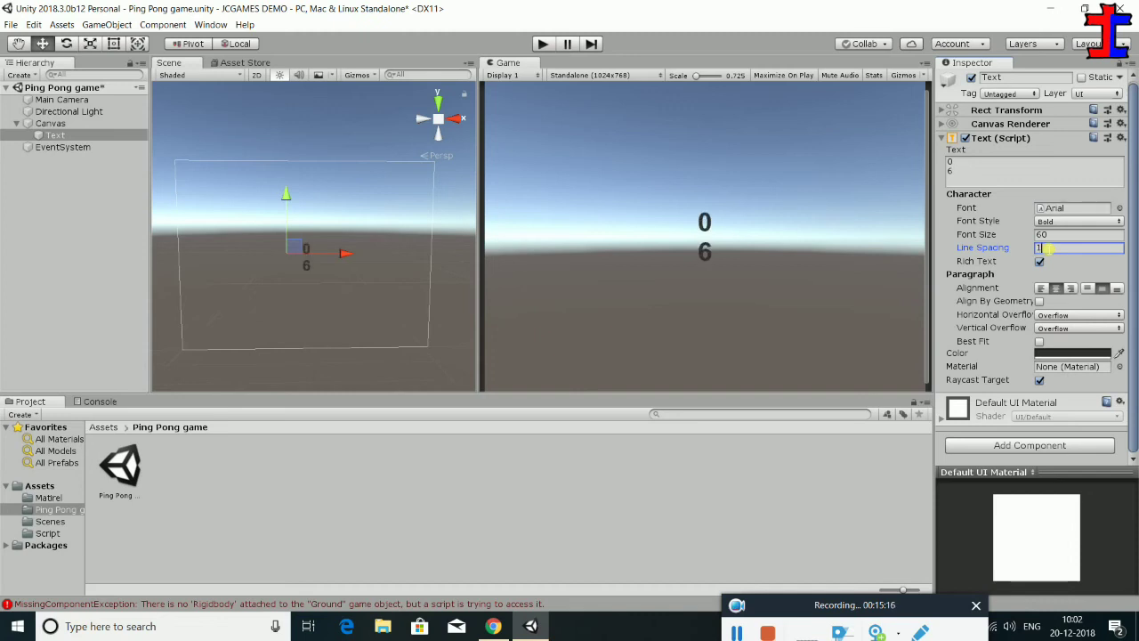
# Delete the second line from the text so that only 0 remains
pyautogui.click(980, 173)
pyautogui.press('BackSpace')
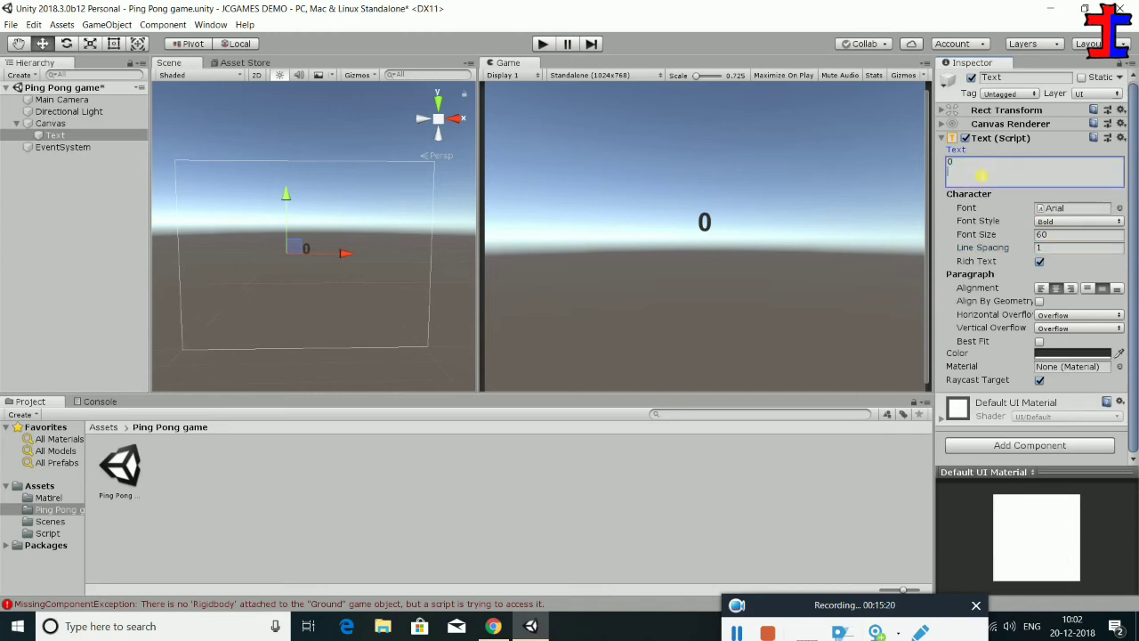
pyautogui.press('BackSpace')
# Enable Best Fit on the Text component and inspect the Text object close up in the scene
pyautogui.click(1040, 342)
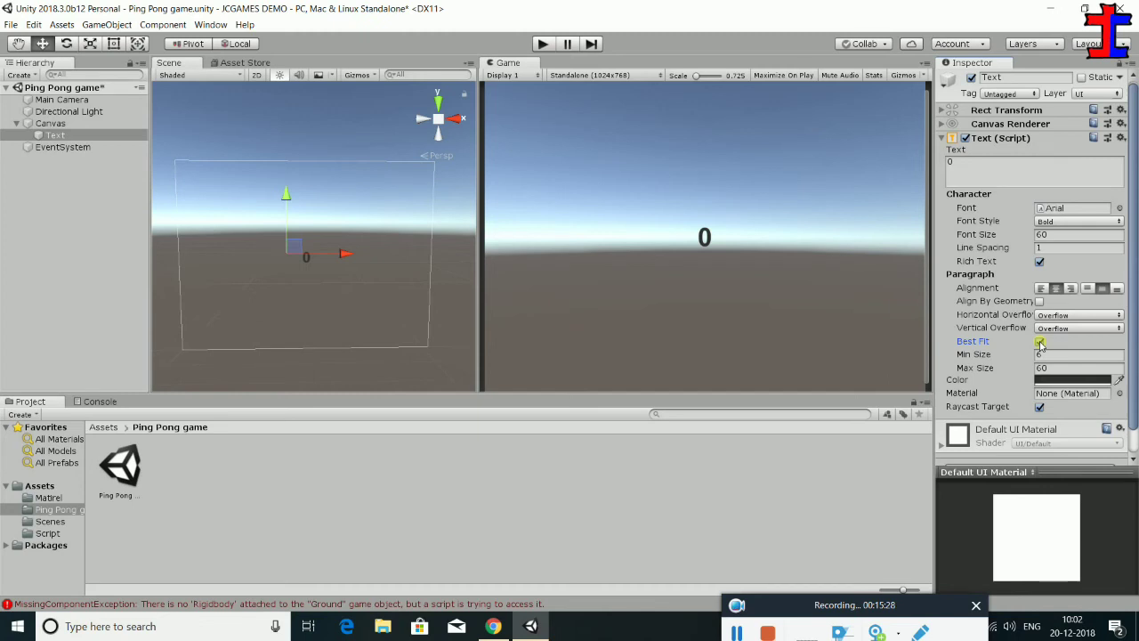
pyautogui.click(53, 135)
pyautogui.click(57, 162)
pyautogui.click(52, 136)
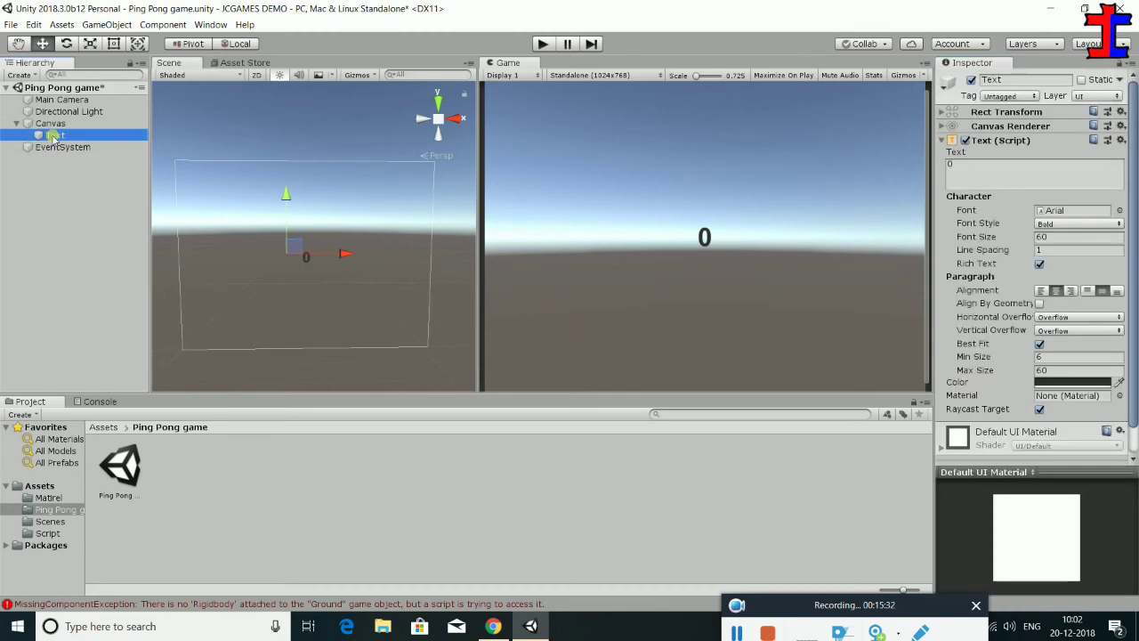
pyautogui.scroll(5, 292, 278)
pyautogui.scroll(5, 292, 278)
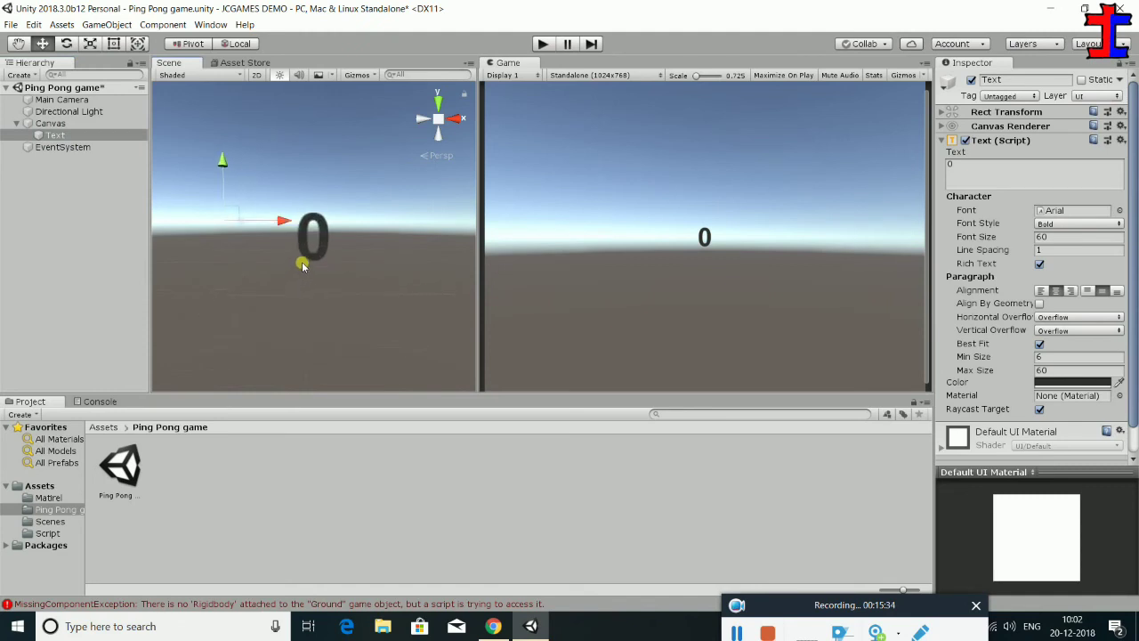
pyautogui.keyDown('alt'); pyautogui.moveTo(282, 263); pyautogui.dragTo(338, 270); pyautogui.keyUp('alt')
pyautogui.scroll(-2, 347, 263)
pyautogui.scroll(-2, 858, 325)
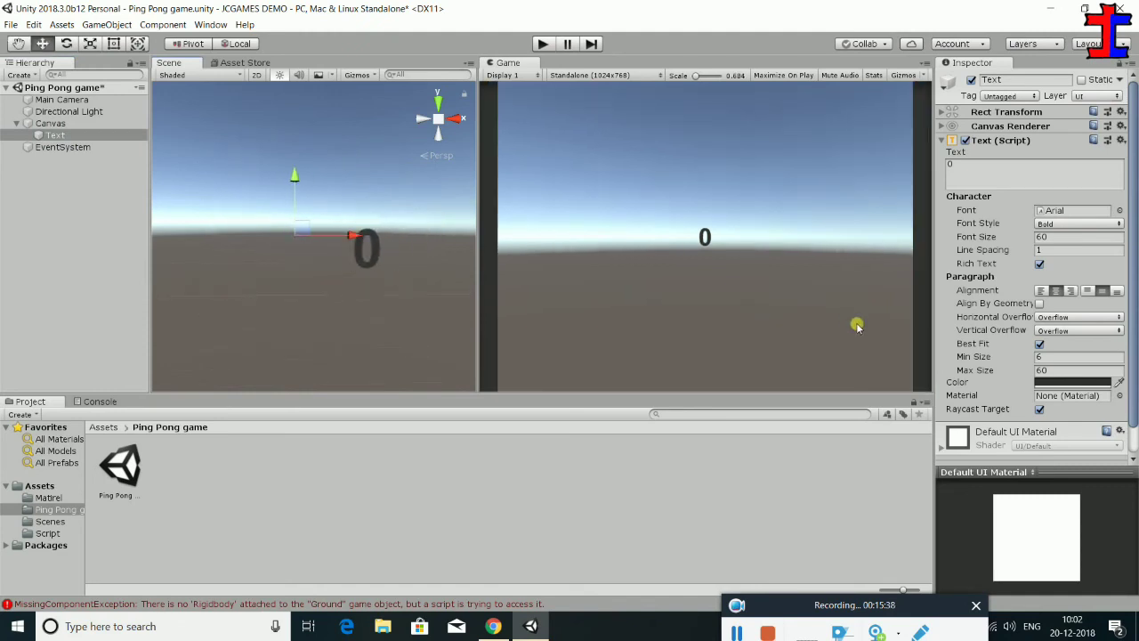
pyautogui.scroll(-4, 278, 301)
pyautogui.scroll(-2, 279, 301)
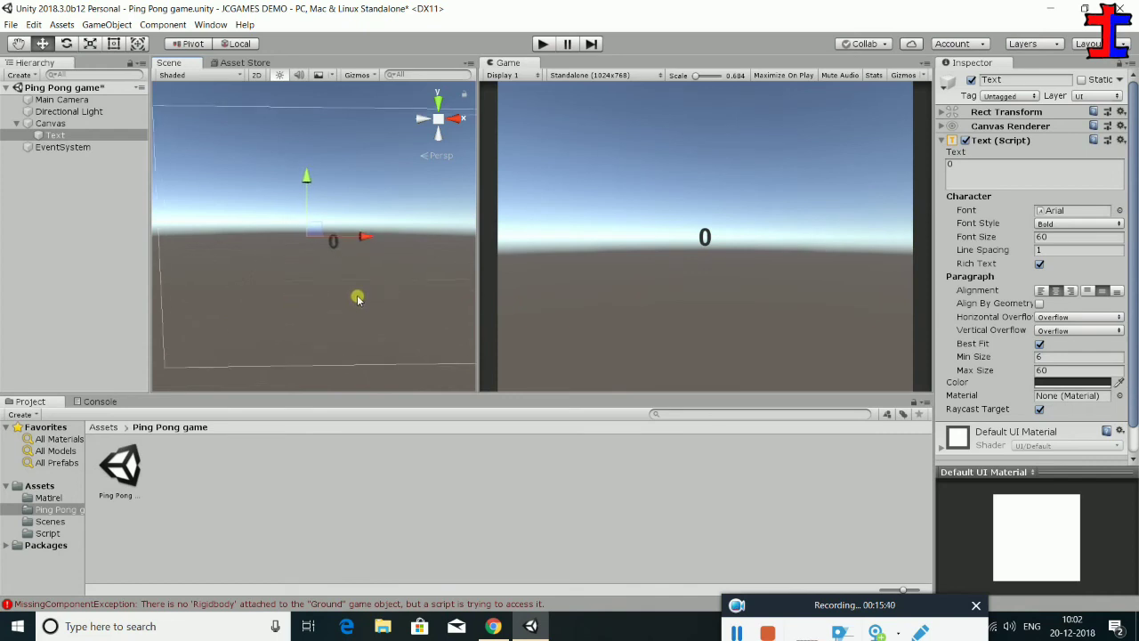
# Set the Text object's Pos X and Pos Y to 0 in its Rect Transform
pyautogui.click(942, 112)
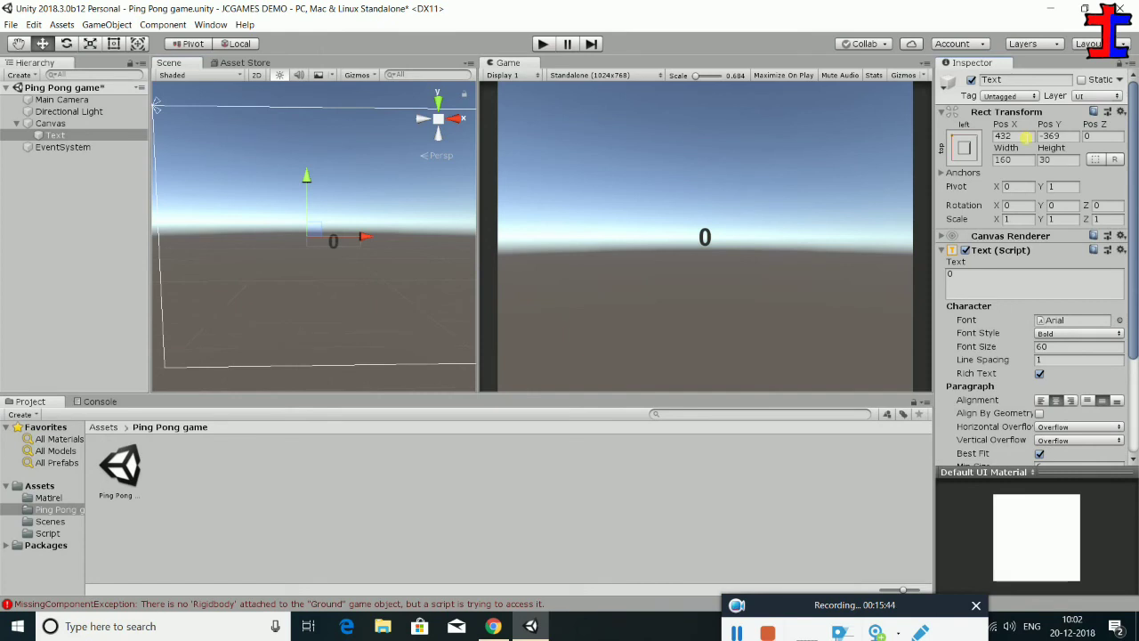
pyautogui.doubleClick(1006, 135)
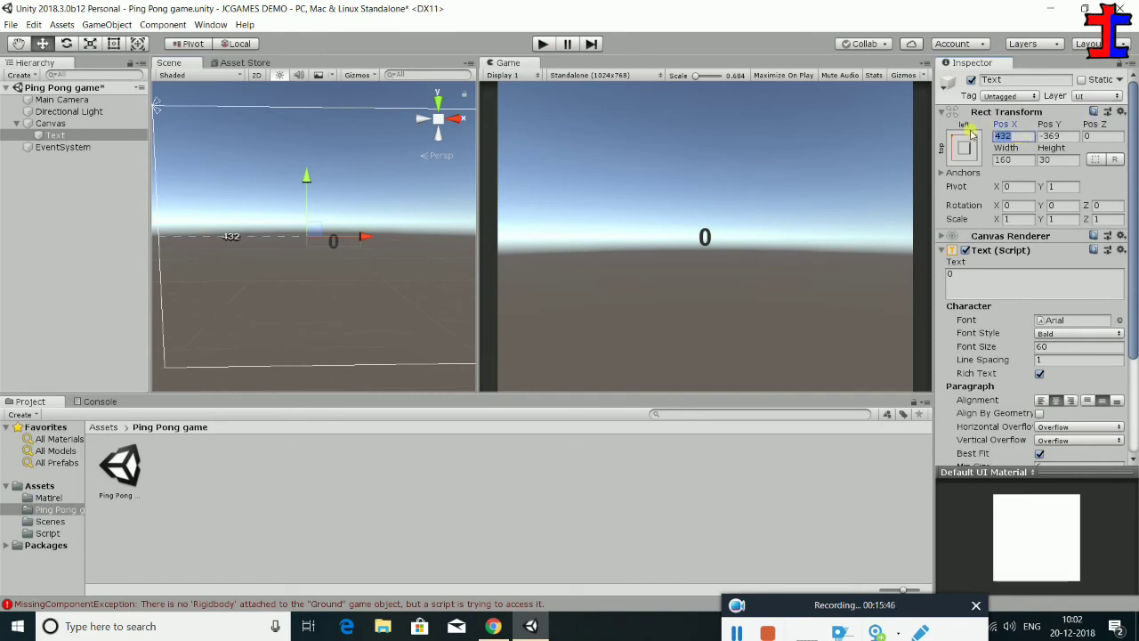
pyautogui.write('0')
pyautogui.doubleClick(1059, 135)
pyautogui.write('0')
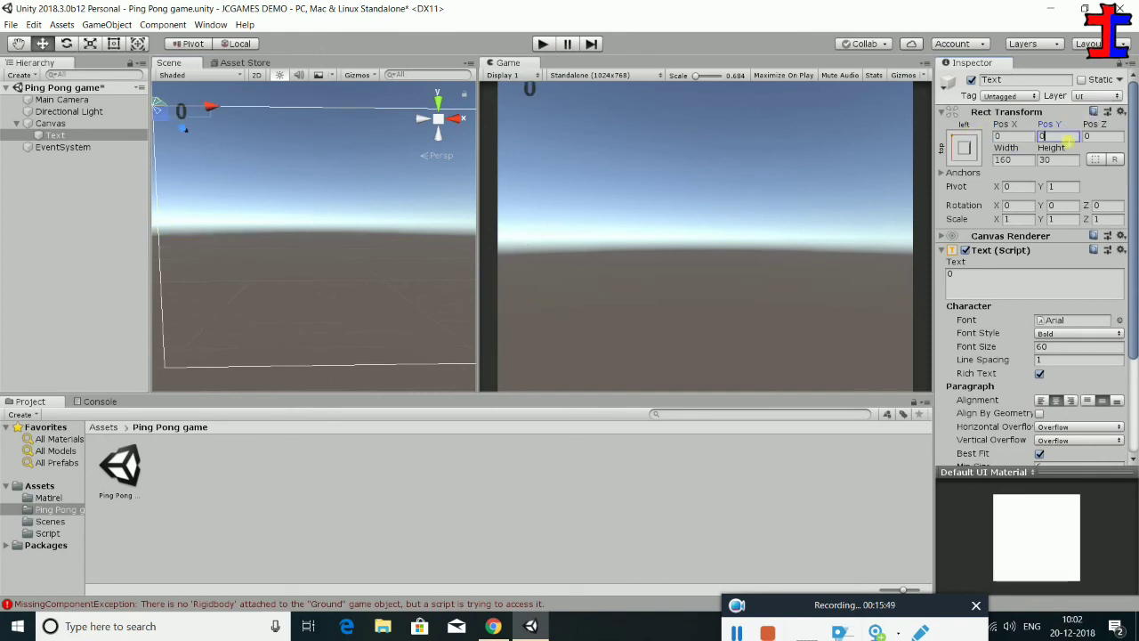
pyautogui.scroll(-5, 229, 172)
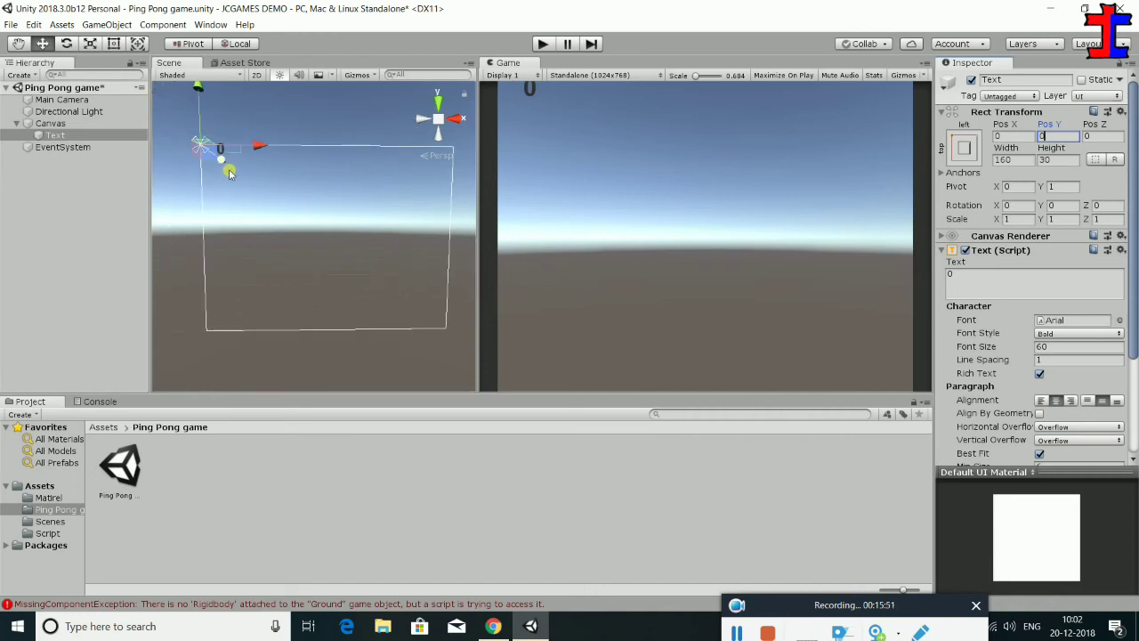
# Move the Text object up to a Pos Y of about 53 and stretch its rectangle downward to a height of about 46.45
pyautogui.click(58, 135)
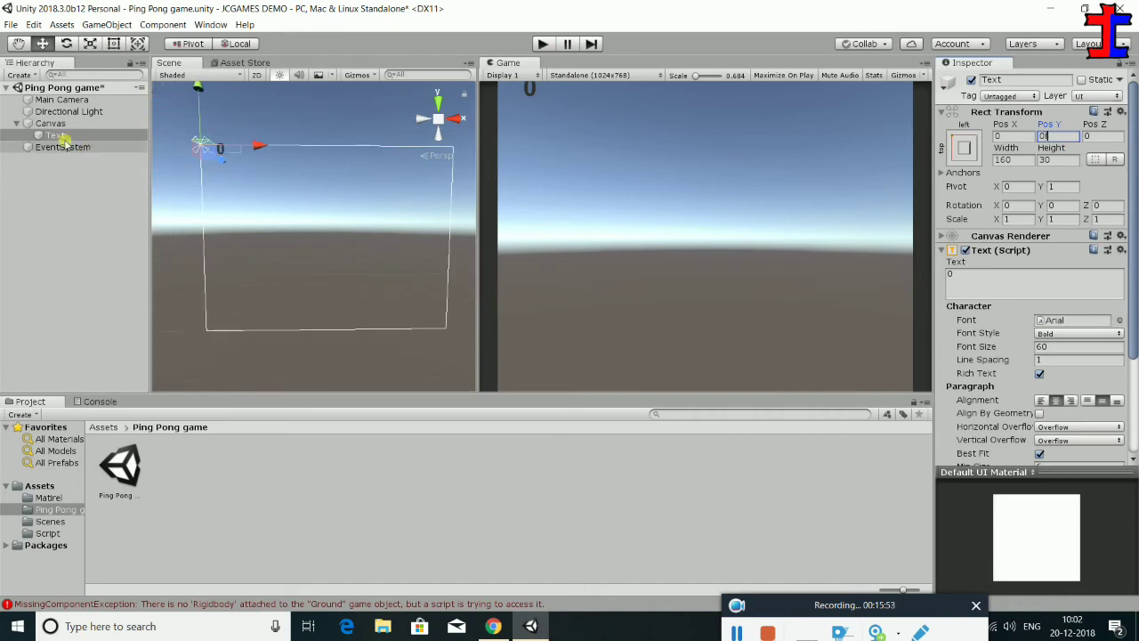
pyautogui.press('f')
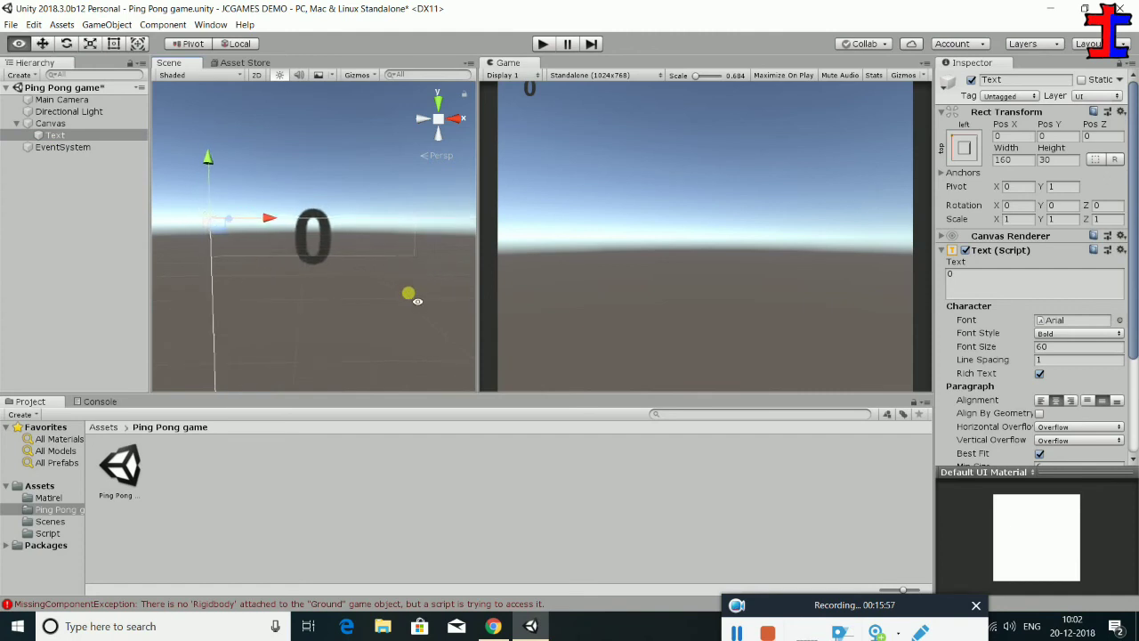
pyautogui.keyDown('alt'); pyautogui.moveTo(407, 295); pyautogui.dragTo(402, 273); pyautogui.keyUp('alt')
pyautogui.moveTo(222, 187); pyautogui.dragTo(215, 104)
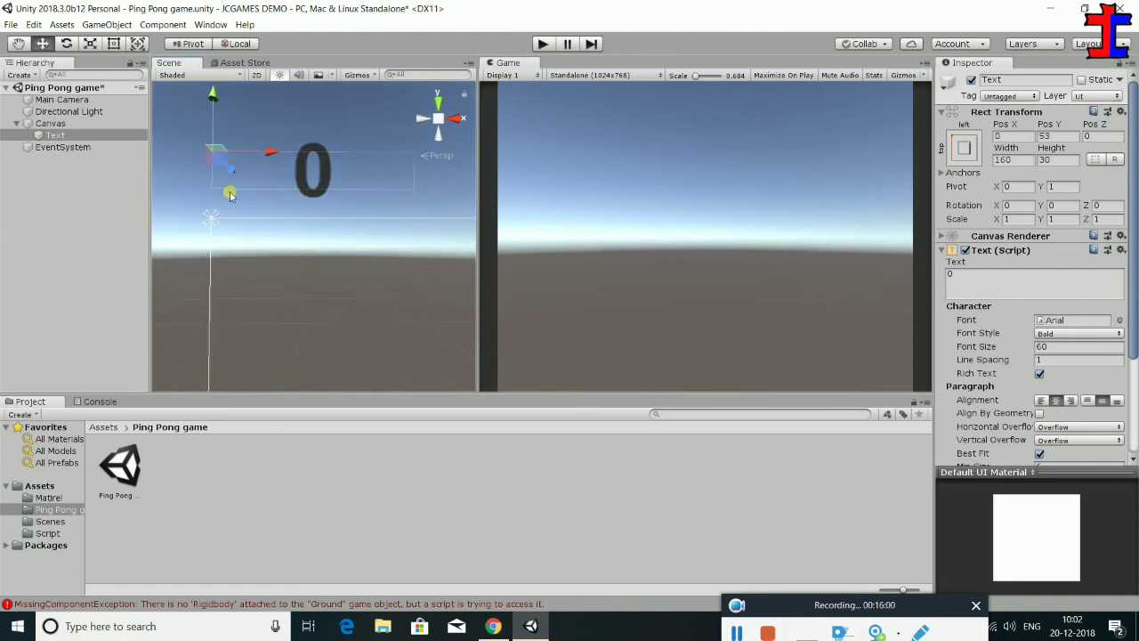
pyautogui.click(116, 44)
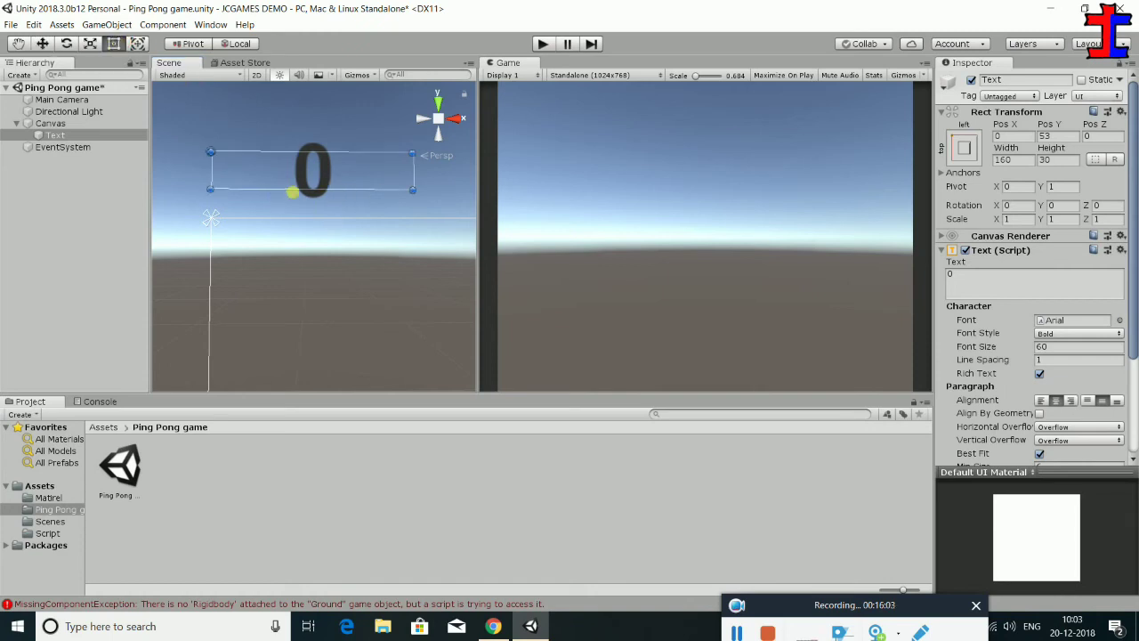
pyautogui.moveTo(250, 192); pyautogui.dragTo(246, 212)
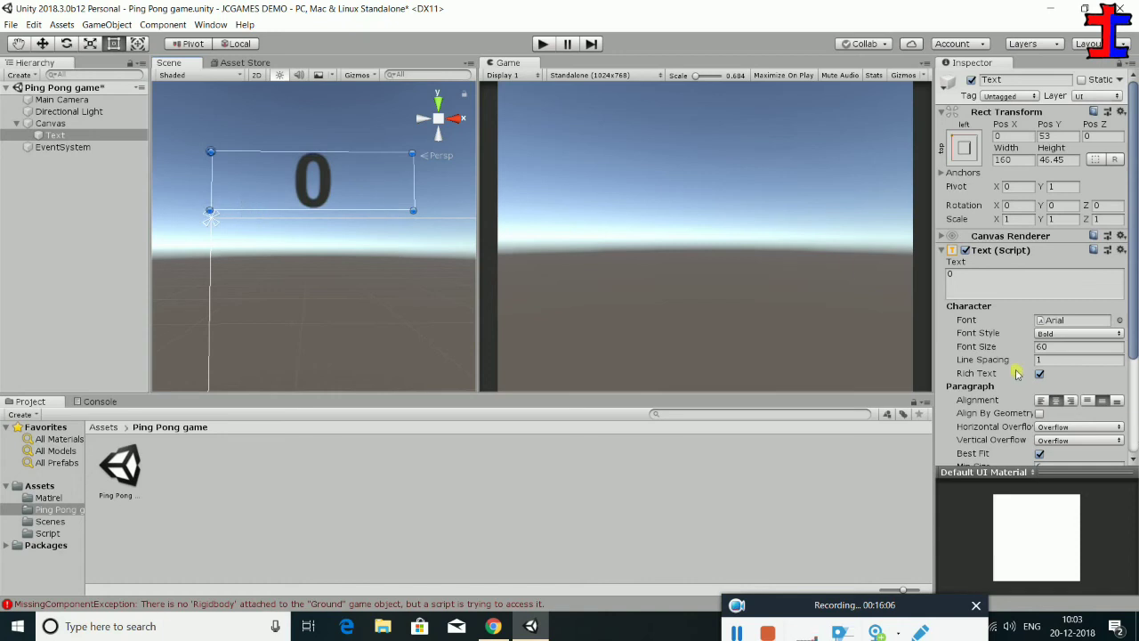
# Set the Text component's Best Fit Min Size to 15
pyautogui.scroll(-4, 1053, 354)
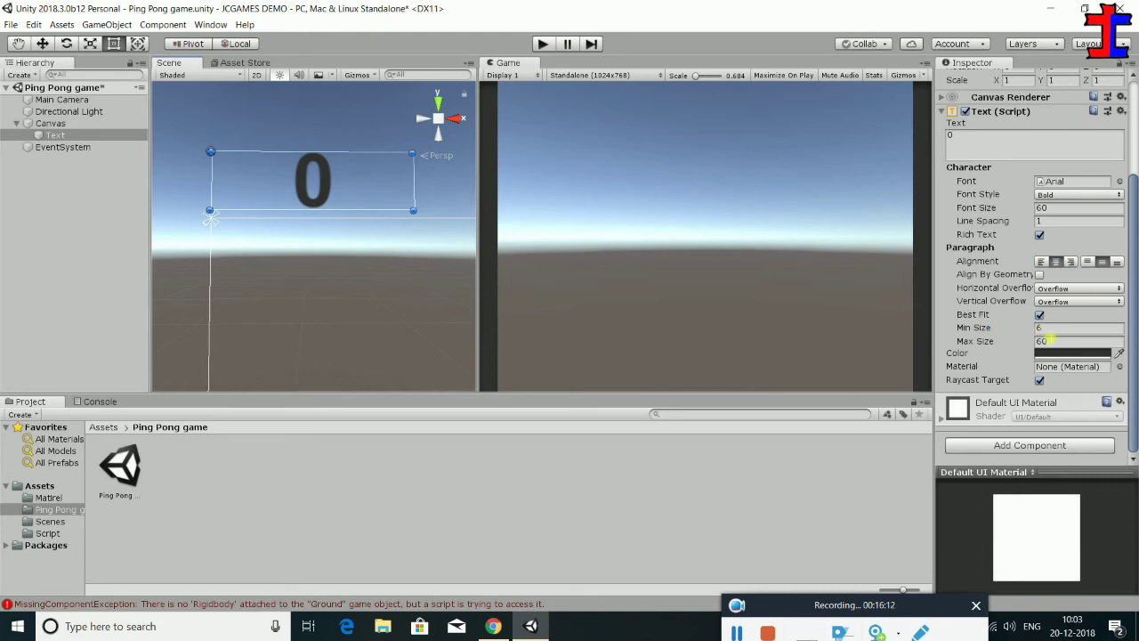
pyautogui.click(1053, 329)
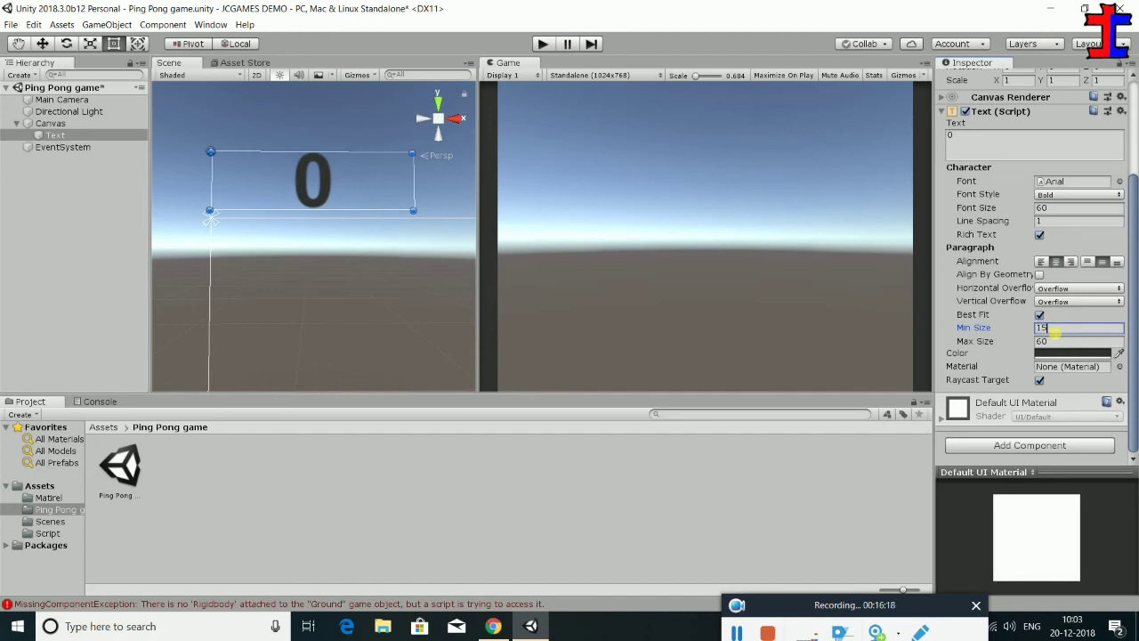
pyautogui.write('15')
pyautogui.press('Tab')
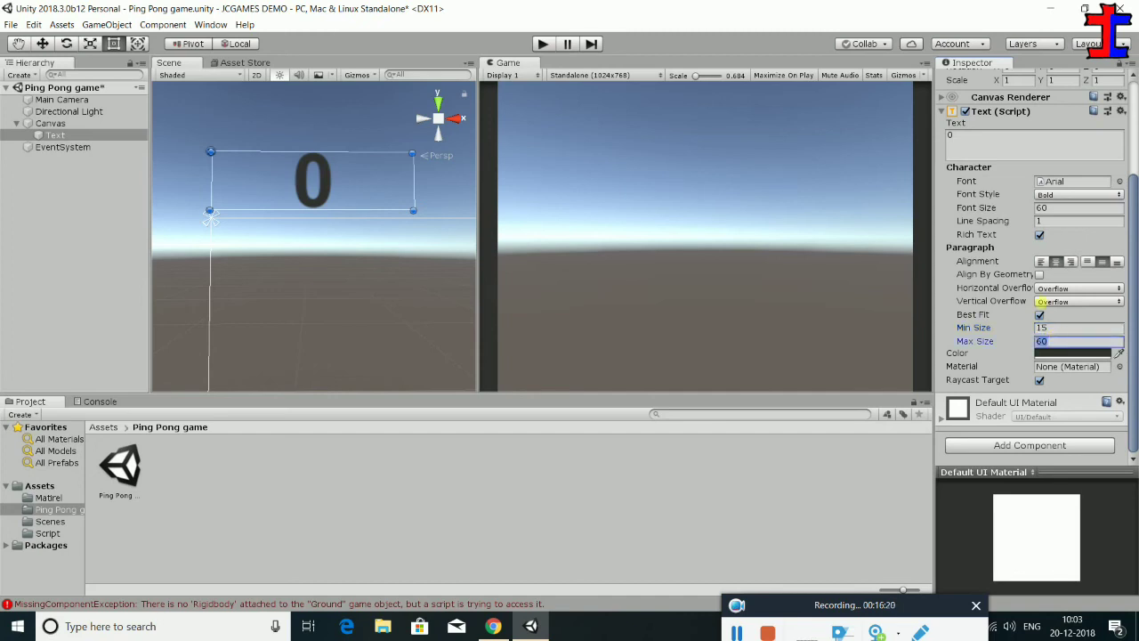
# Replace the Text component's content with a long row of zeros to test Best Fit with the Overflow modes
pyautogui.scroll(1, 1040, 186)
pyautogui.click(994, 185)
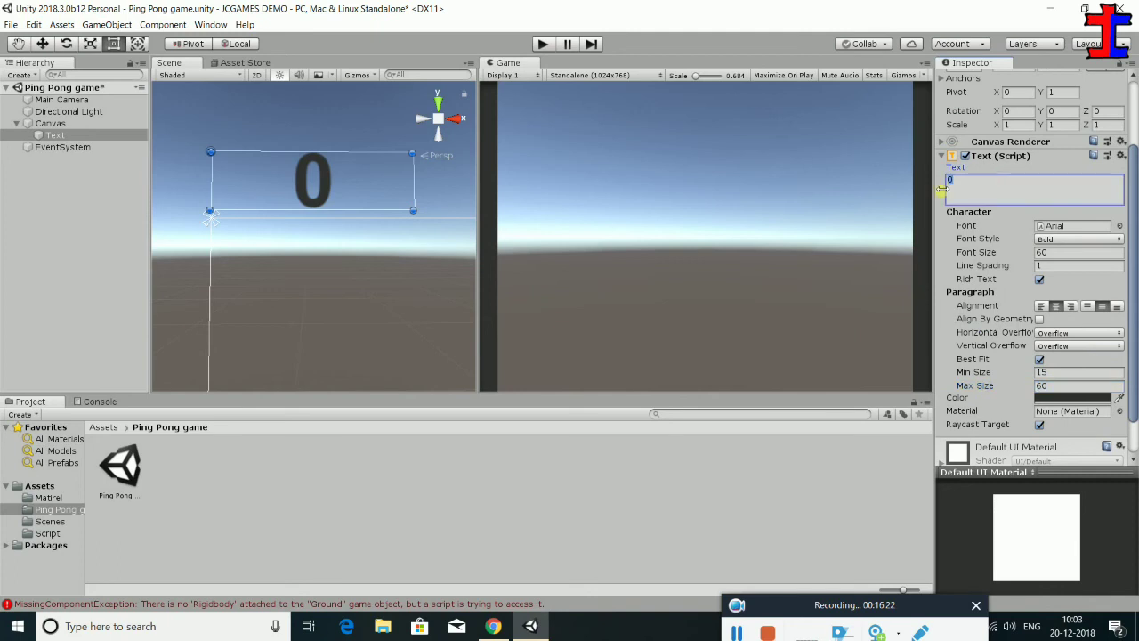
pyautogui.write('000000')
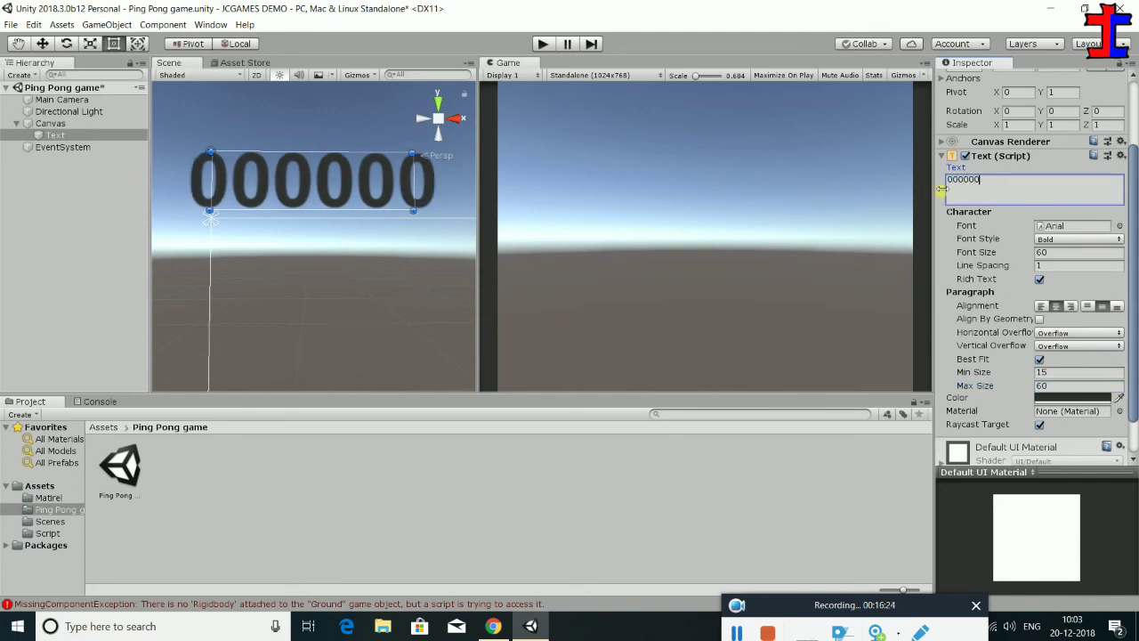
pyautogui.write('00000')
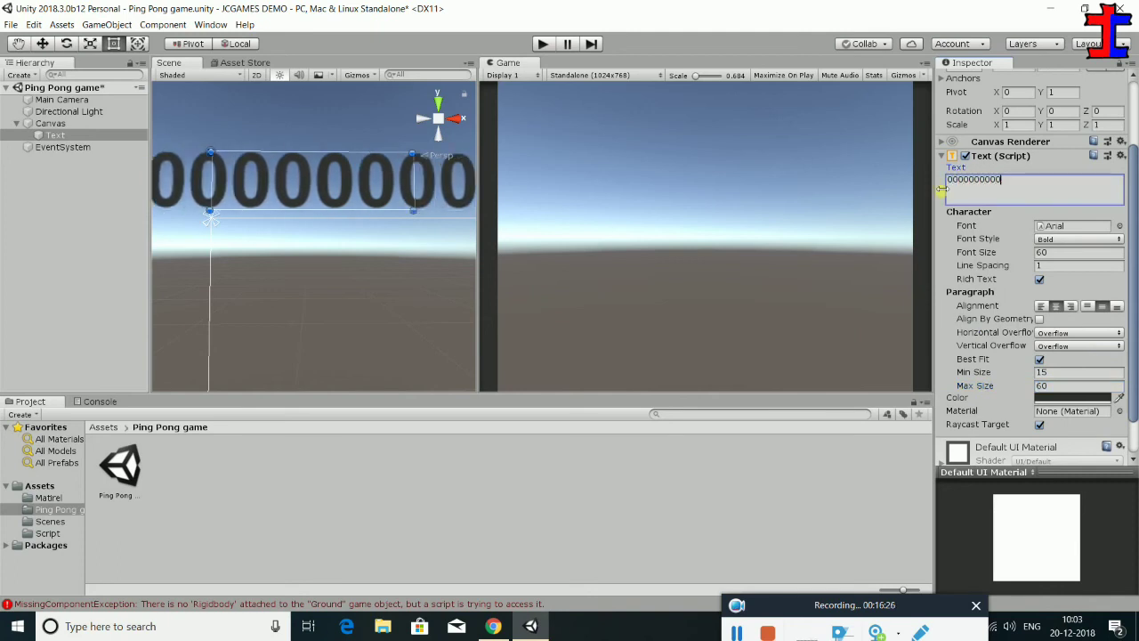
pyautogui.write('0000000')
# Delete the entire row of zeros so the Text component's content is empty
pyautogui.press('BackSpace')
pyautogui.press('BackSpace')
pyautogui.press('BackSpace')
pyautogui.press('BackSpace')
pyautogui.press('BackSpace')
pyautogui.press('BackSpace')
pyautogui.press('BackSpace')
pyautogui.press('BackSpace')
pyautogui.press('BackSpace')
pyautogui.press('BackSpace')
pyautogui.press('BackSpace')
pyautogui.press('BackSpace')
pyautogui.press('BackSpace')
pyautogui.press('BackSpace')
pyautogui.press('BackSpace')
pyautogui.press('BackSpace')
pyautogui.press('BackSpace')
pyautogui.press('BackSpace')
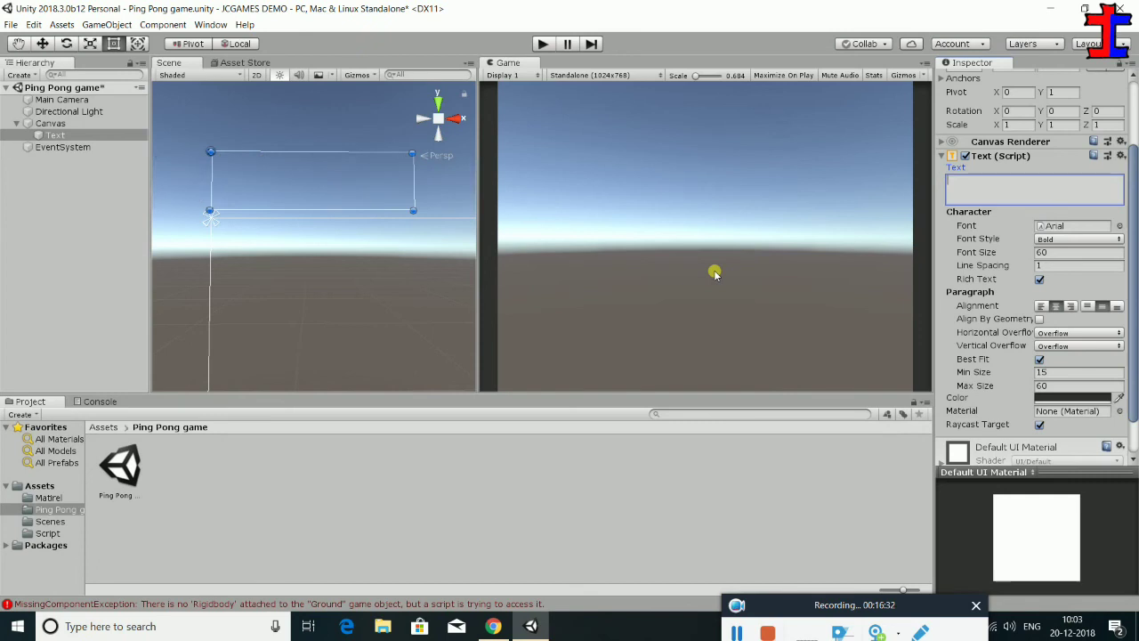
# Enter a row of eight zeros, 00000000, as the Text component's content
pyautogui.scroll(-2, 1006, 339)
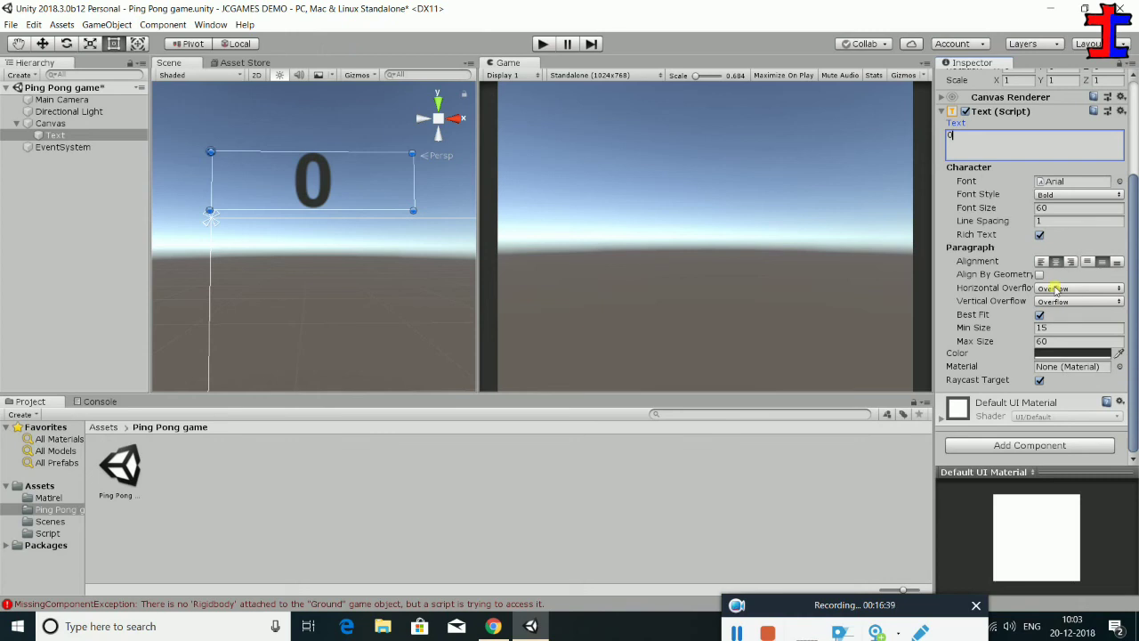
pyautogui.write('00000')
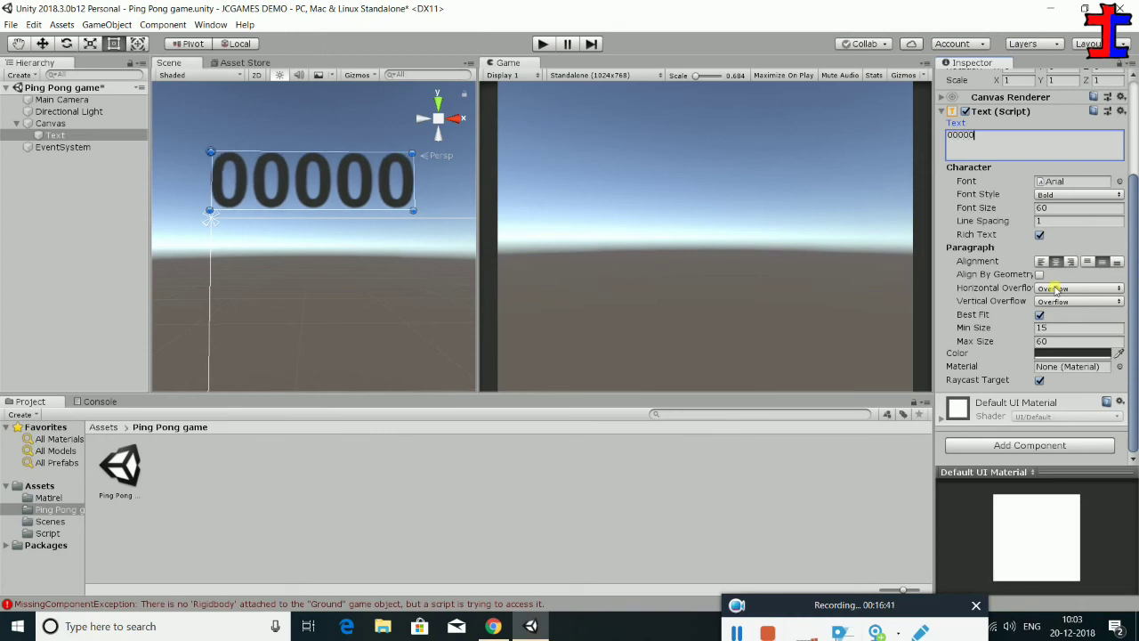
pyautogui.write('00')
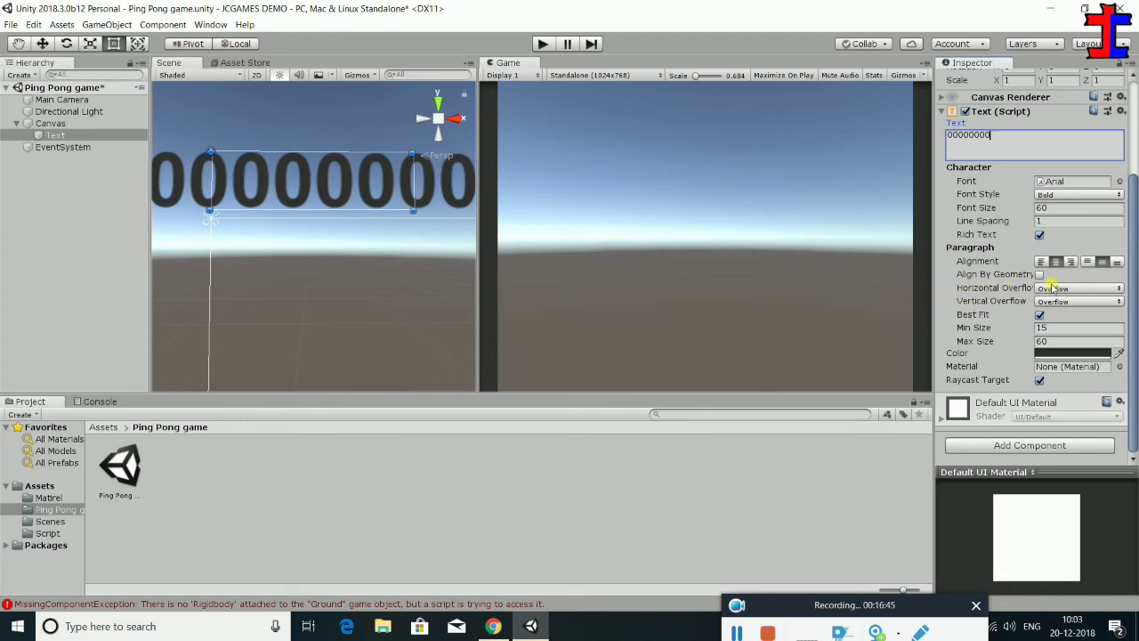
# Set the Text component's Horizontal Overflow to Wrap and its Vertical Overflow to Truncate
pyautogui.click(1053, 289)
pyautogui.click(1053, 303)
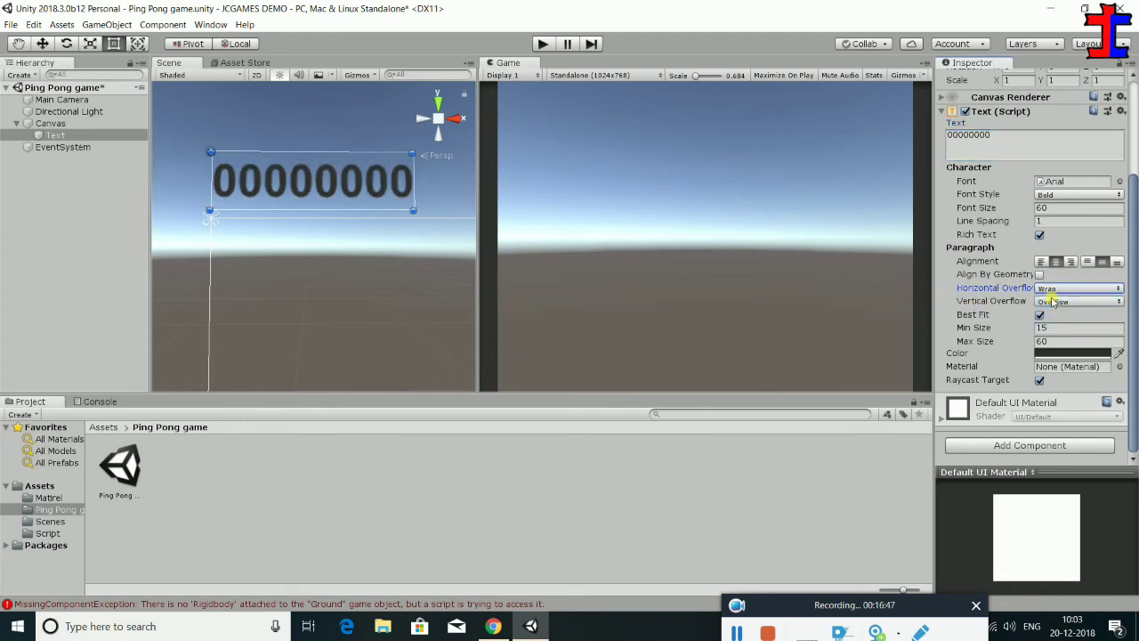
pyautogui.click(1053, 303)
pyautogui.click(1059, 315)
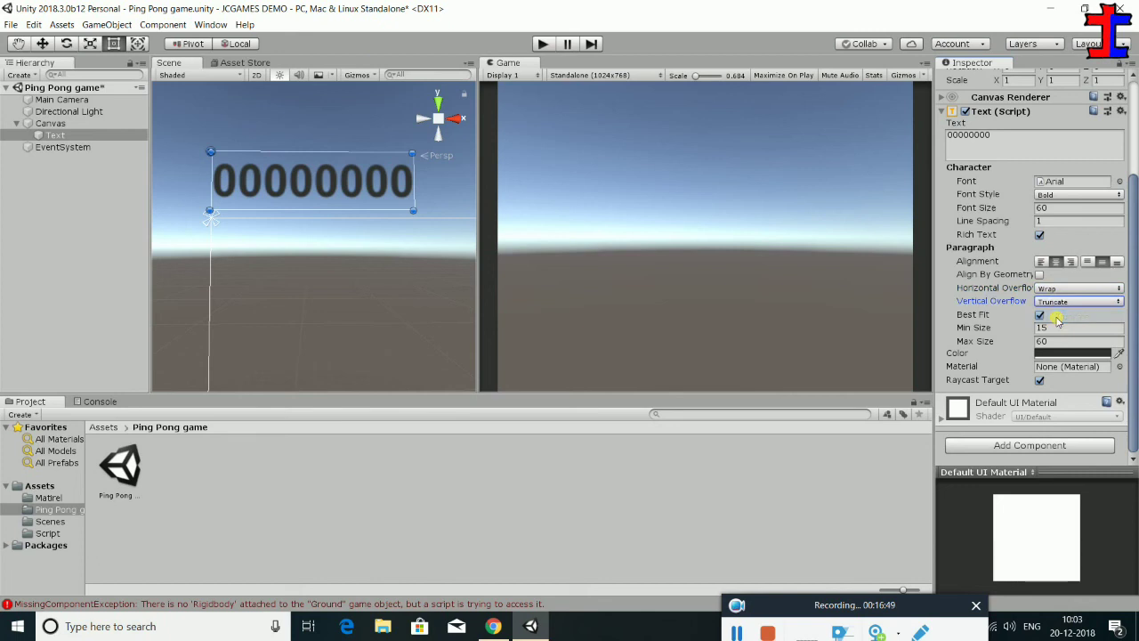
# Replace the text with a much longer run of zeros, enough to fill two lines of its rectangle
pyautogui.click(1013, 141)
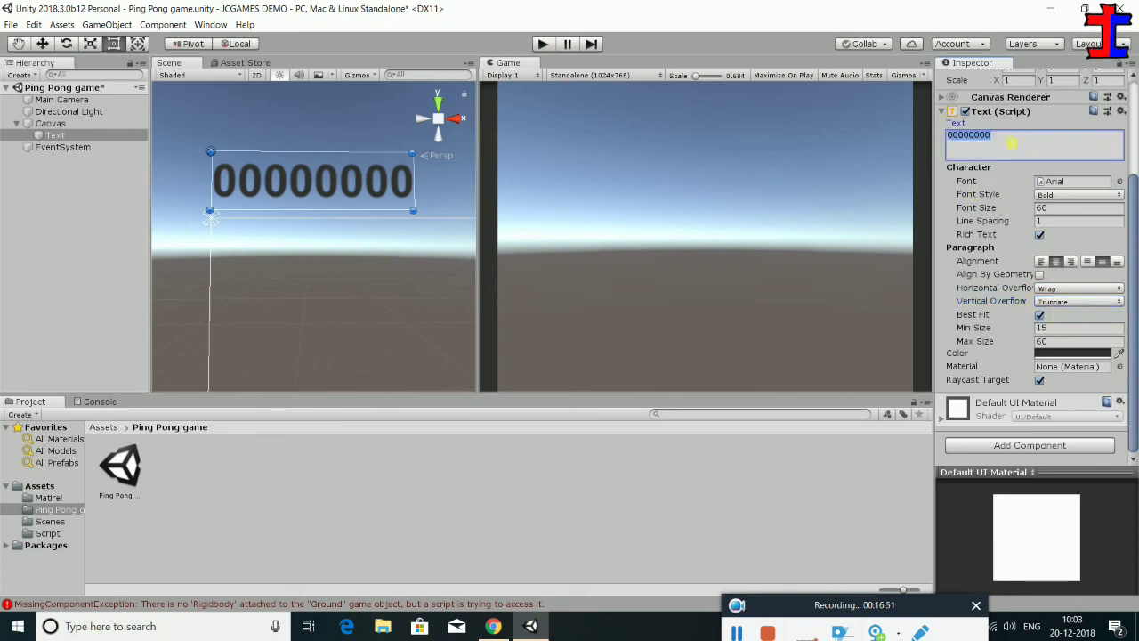
pyautogui.click(1013, 141)
pyautogui.write('00000000000')
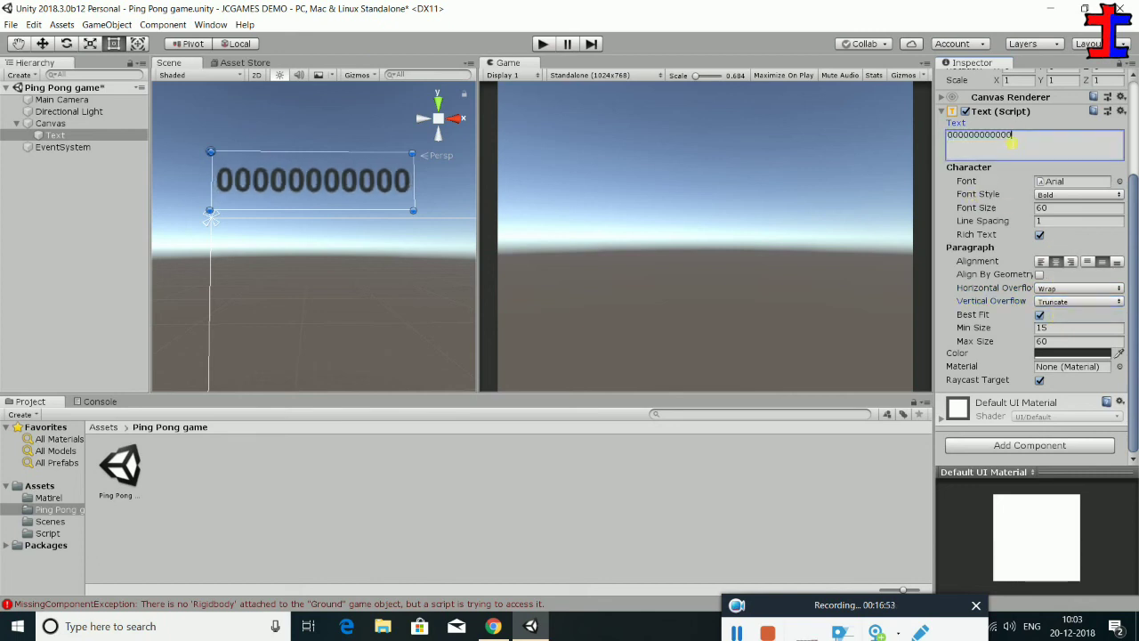
pyautogui.write('000000')
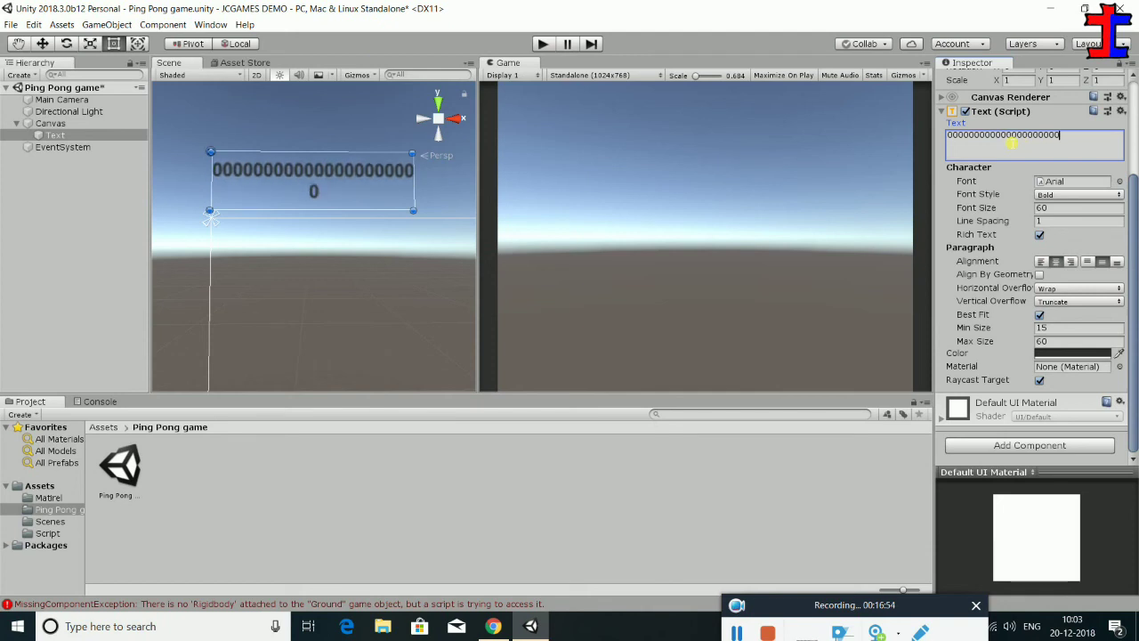
pyautogui.write('000000000')
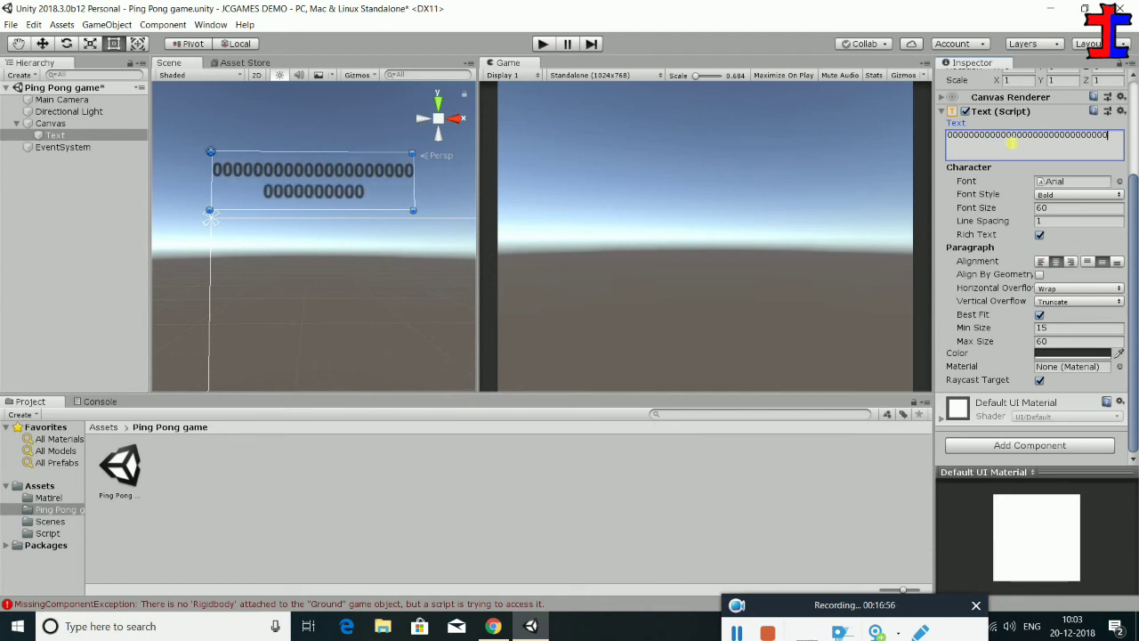
pyautogui.write('0000000000000000000000000000')
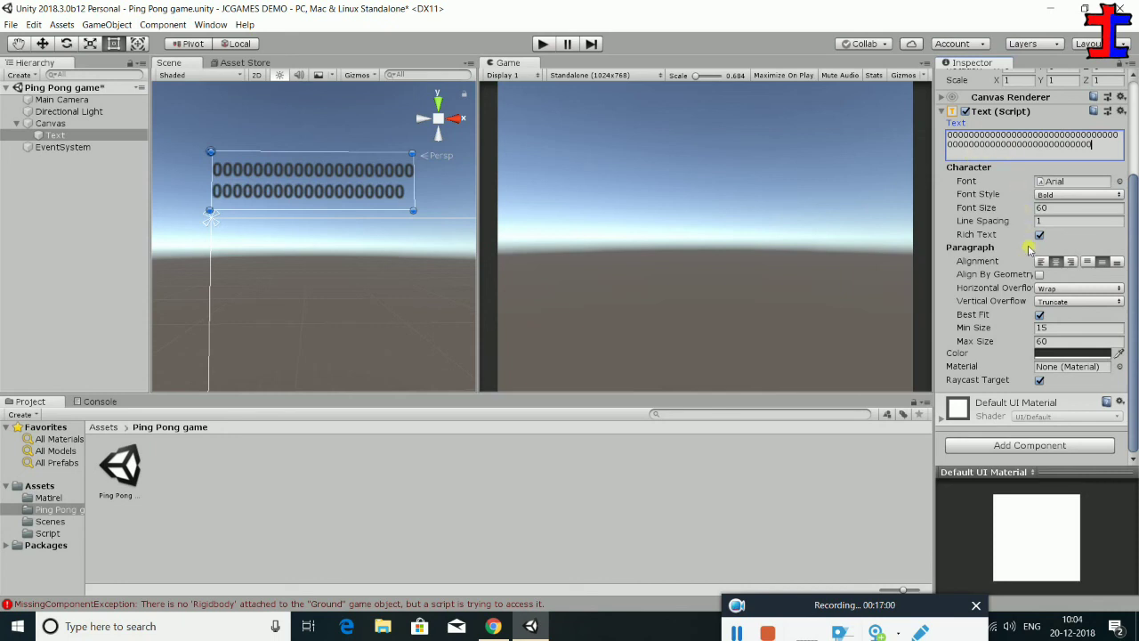
# Set both Horizontal and Vertical Overflow to Overflow and change the font size to 50
pyautogui.click(1050, 290)
pyautogui.click(1073, 318)
pyautogui.click(1073, 301)
pyautogui.click(1072, 330)
pyautogui.click(1068, 209)
pyautogui.write('50')
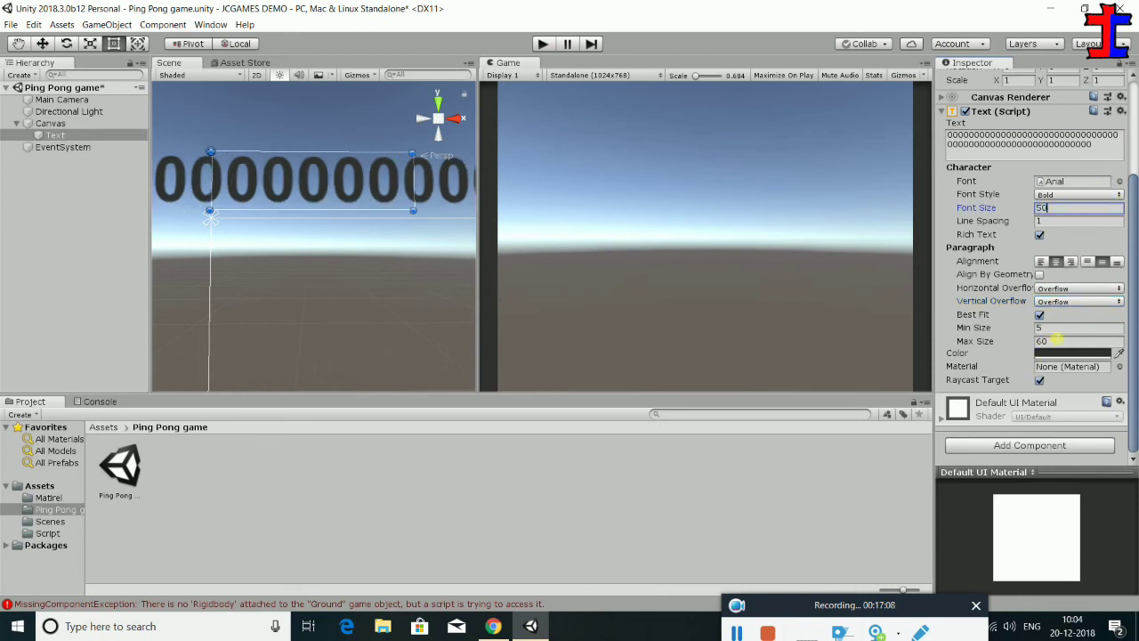
# Disable Best Fit on the Text component and replace the long run of zeros with a single 0
pyautogui.click(1040, 314)
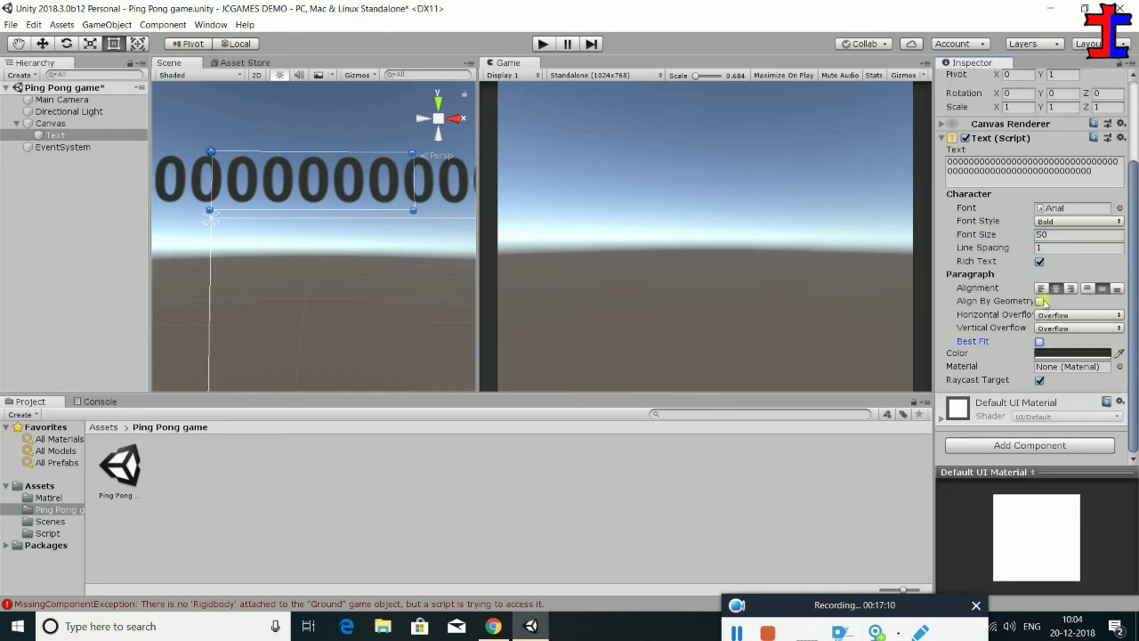
pyautogui.moveTo(1098, 172); pyautogui.dragTo(959, 135)
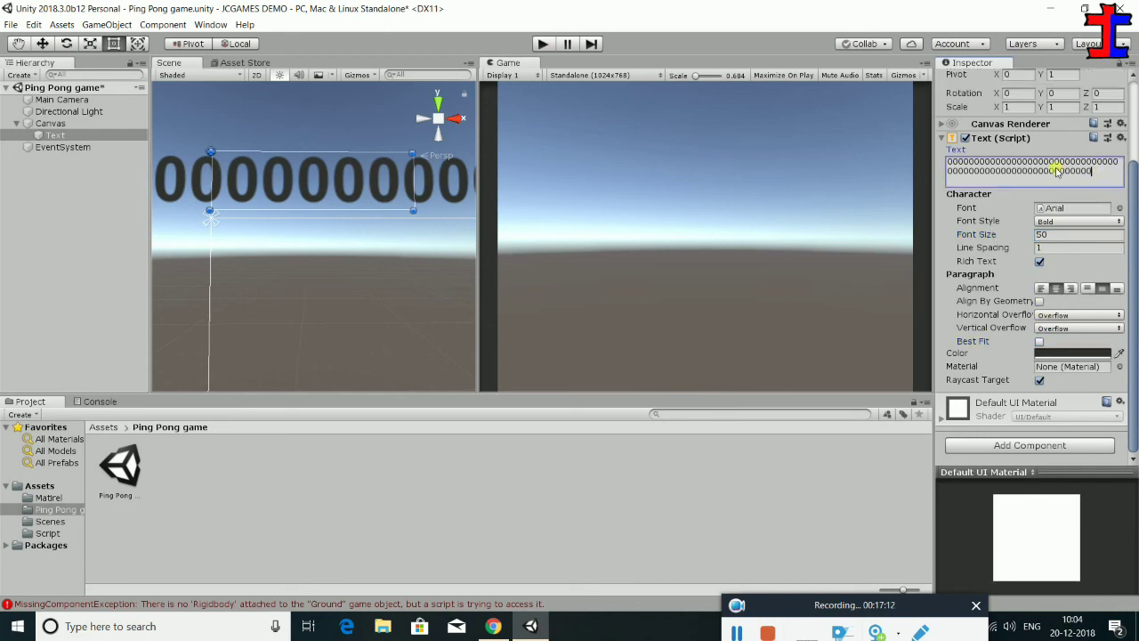
pyautogui.write('0')
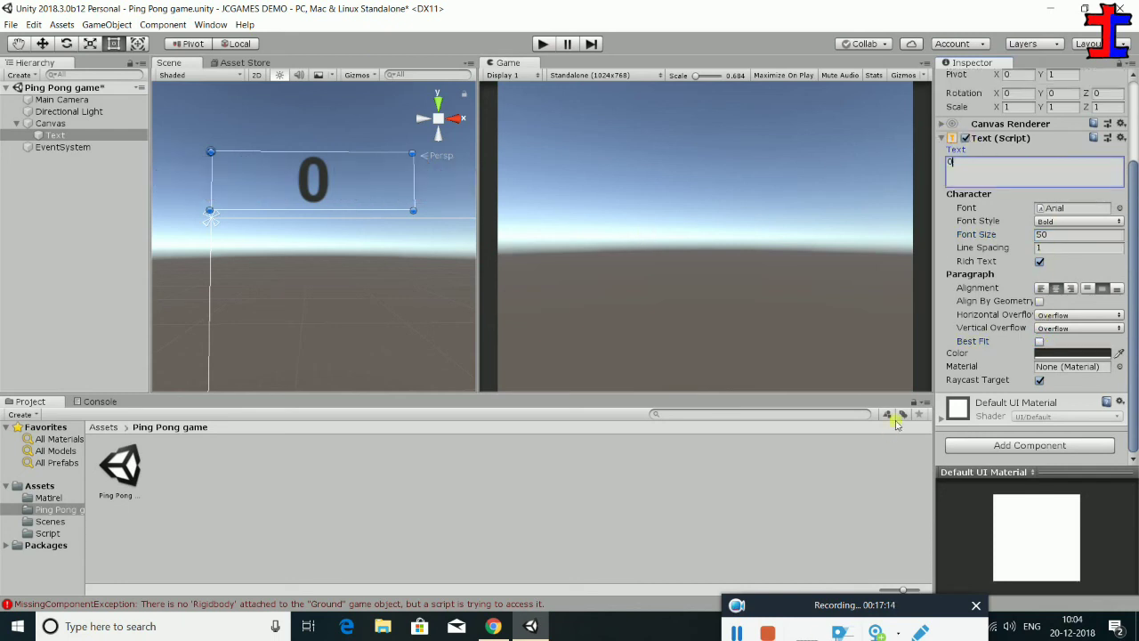
# Apply the top-left anchor preset to the Text object and set its Pos Y to 0
pyautogui.scroll(3, 973, 223)
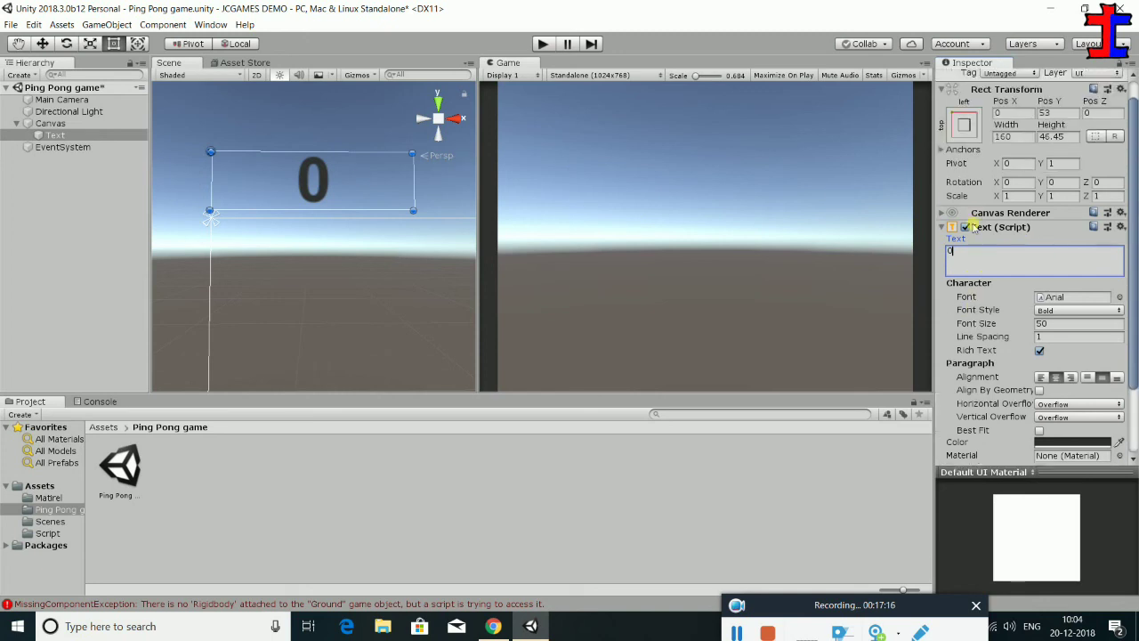
pyautogui.scroll(1, 973, 226)
pyautogui.click(964, 147)
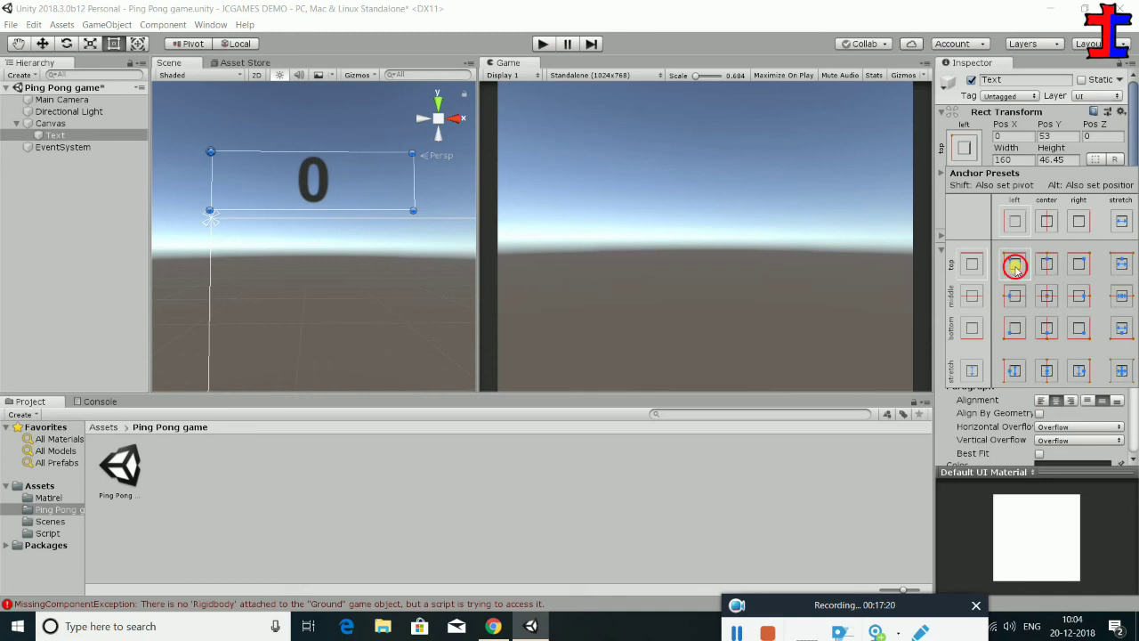
pyautogui.click(1016, 264)
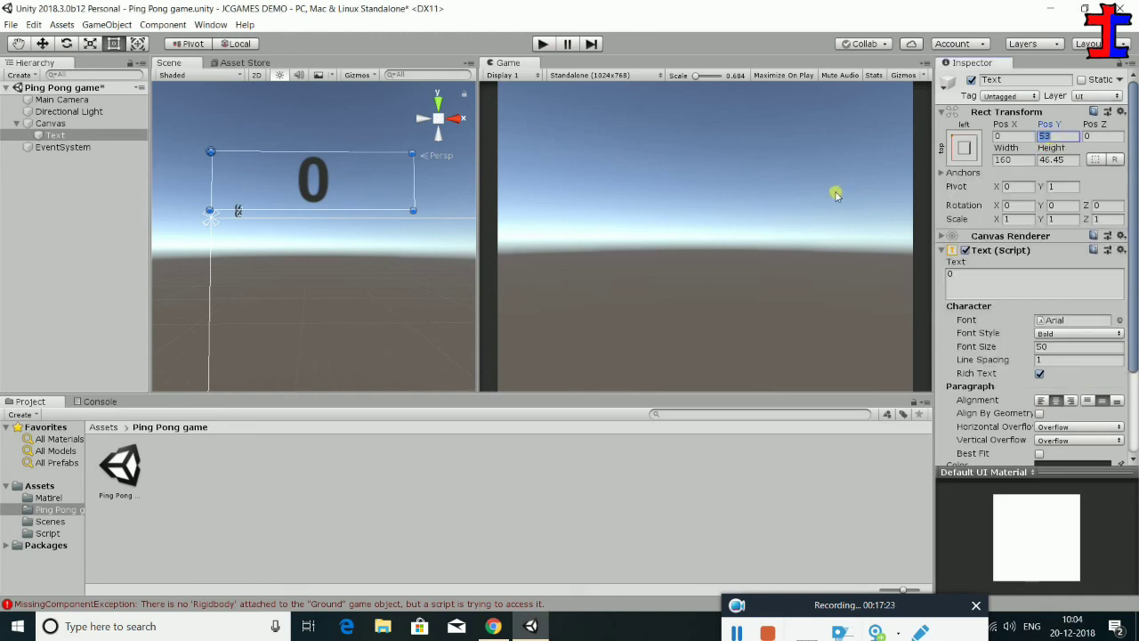
pyautogui.write('0')
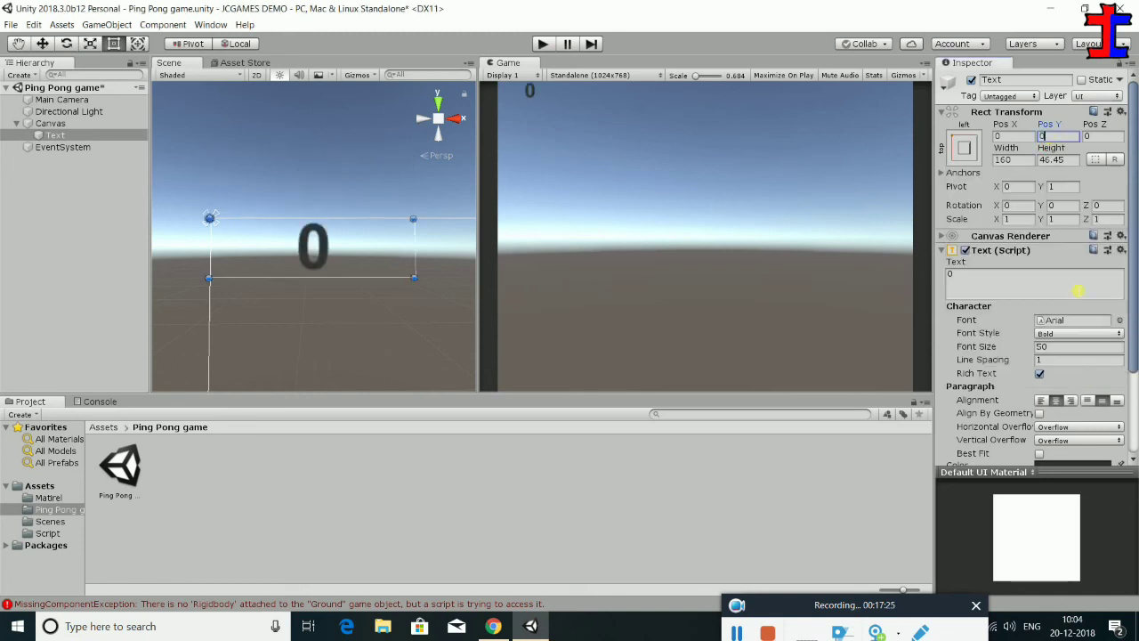
# Change the Text component's color to the pinkish red F10D64
pyautogui.scroll(-3, 1072, 267)
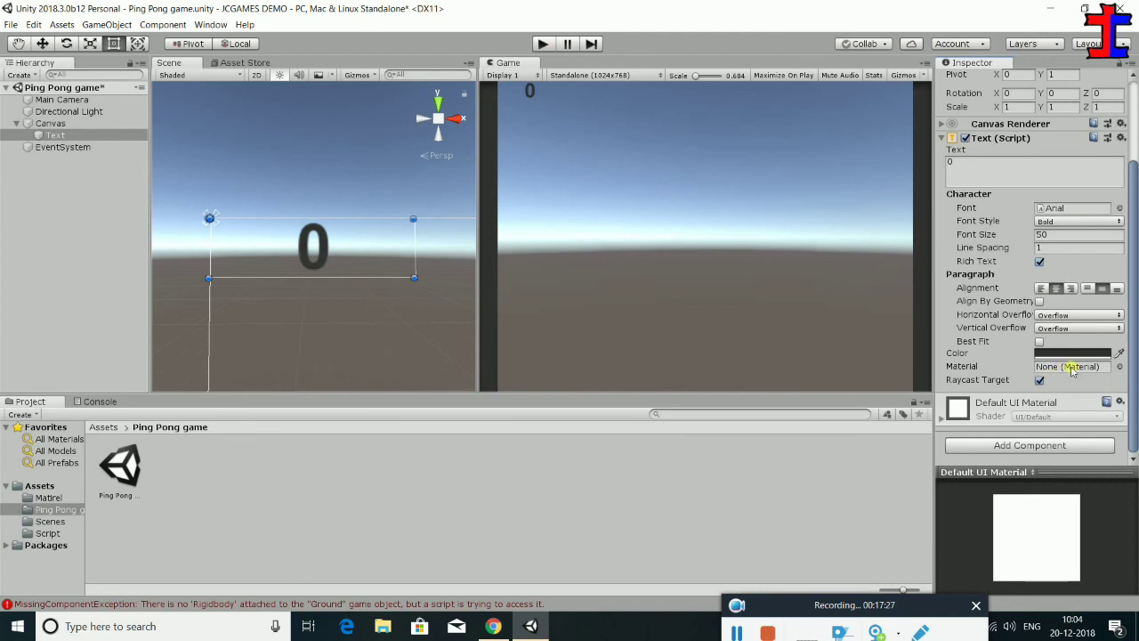
pyautogui.click(1119, 353)
pyautogui.click(1077, 354)
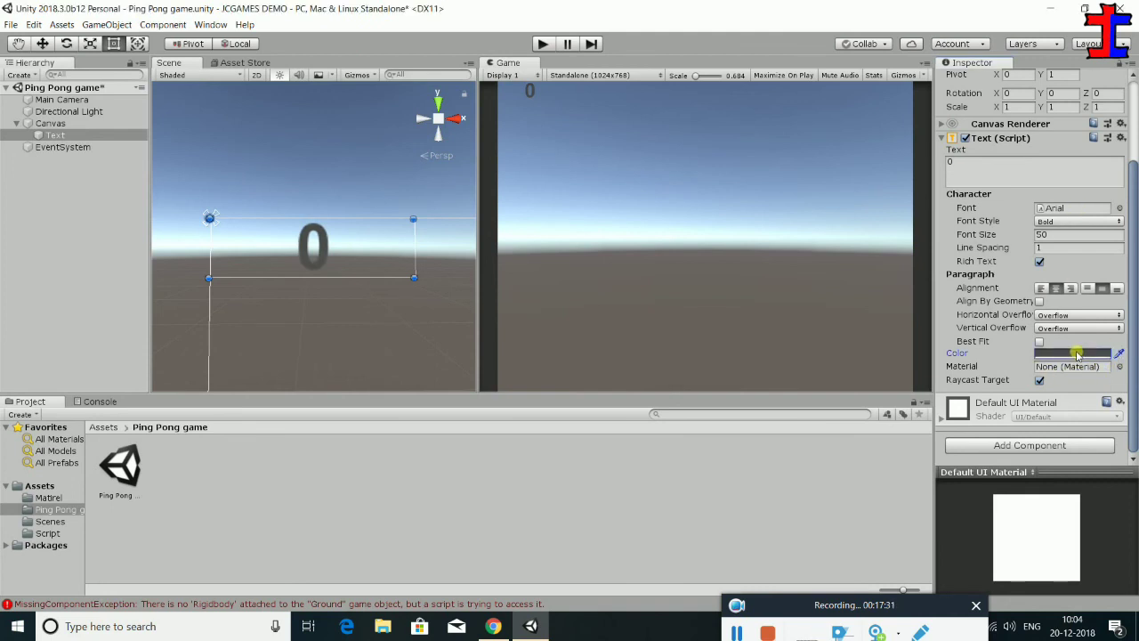
pyautogui.click(1077, 354)
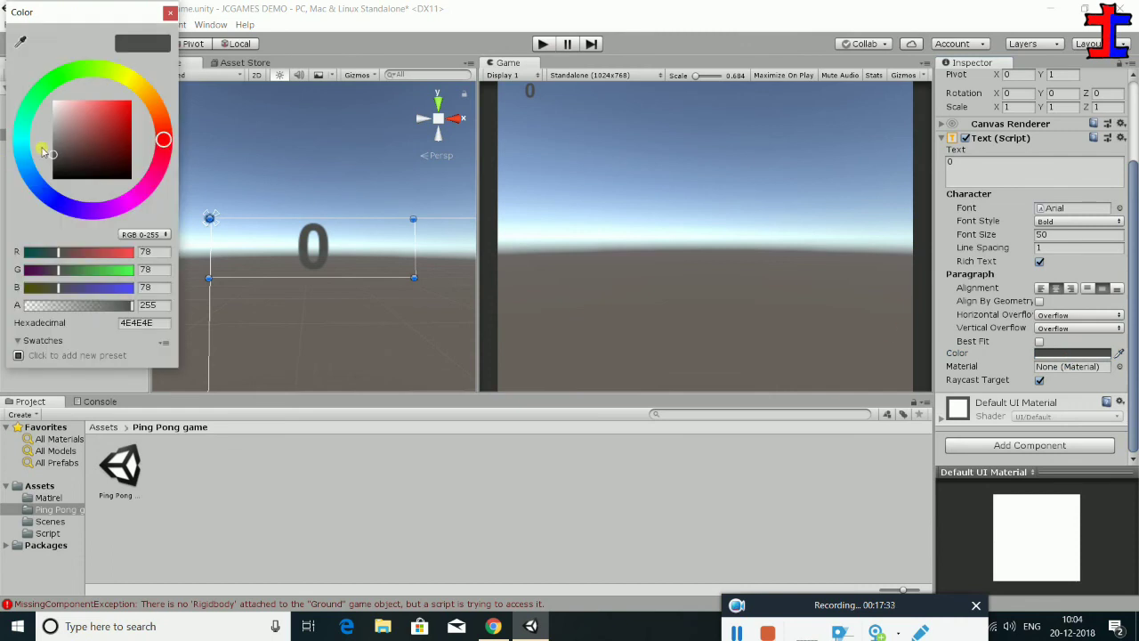
pyautogui.moveTo(75, 137); pyautogui.dragTo(128, 107)
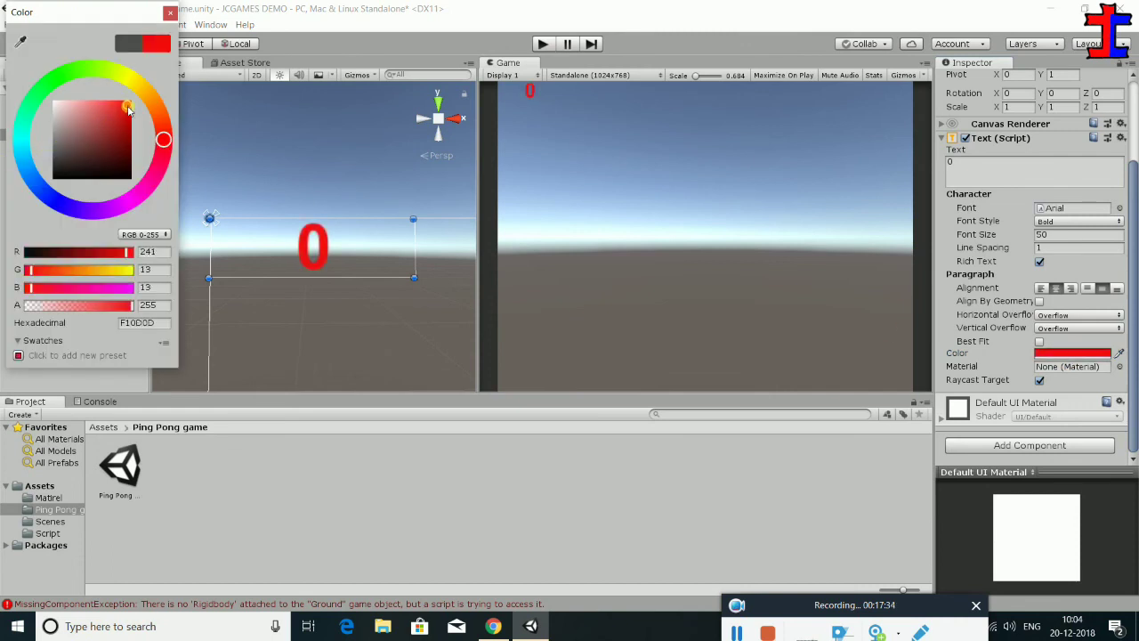
pyautogui.click(156, 168)
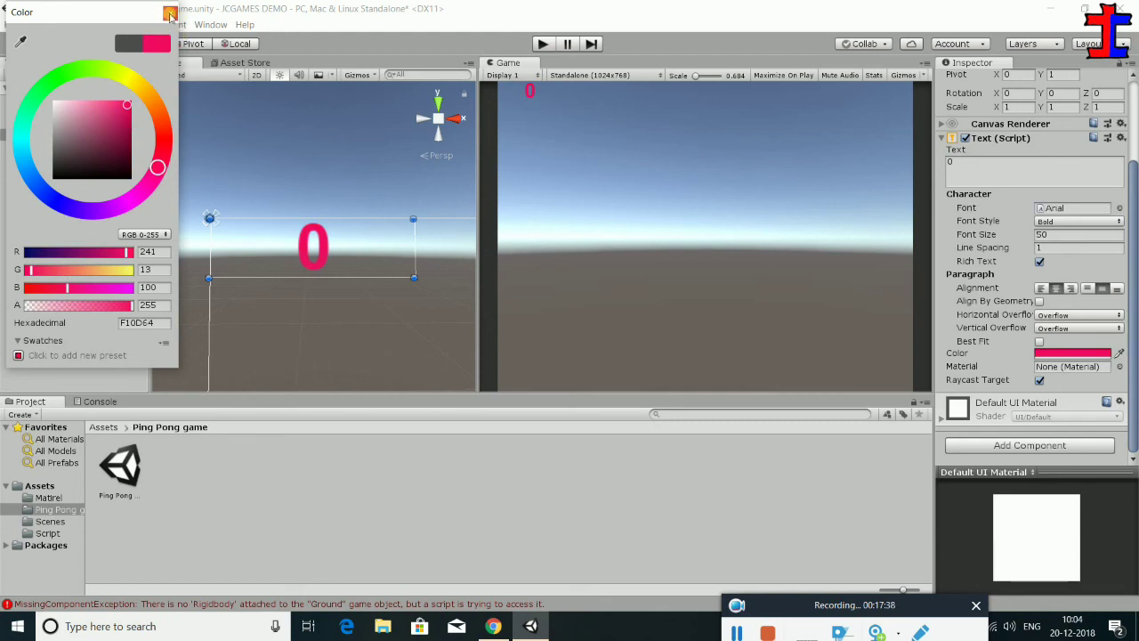
pyautogui.click(170, 13)
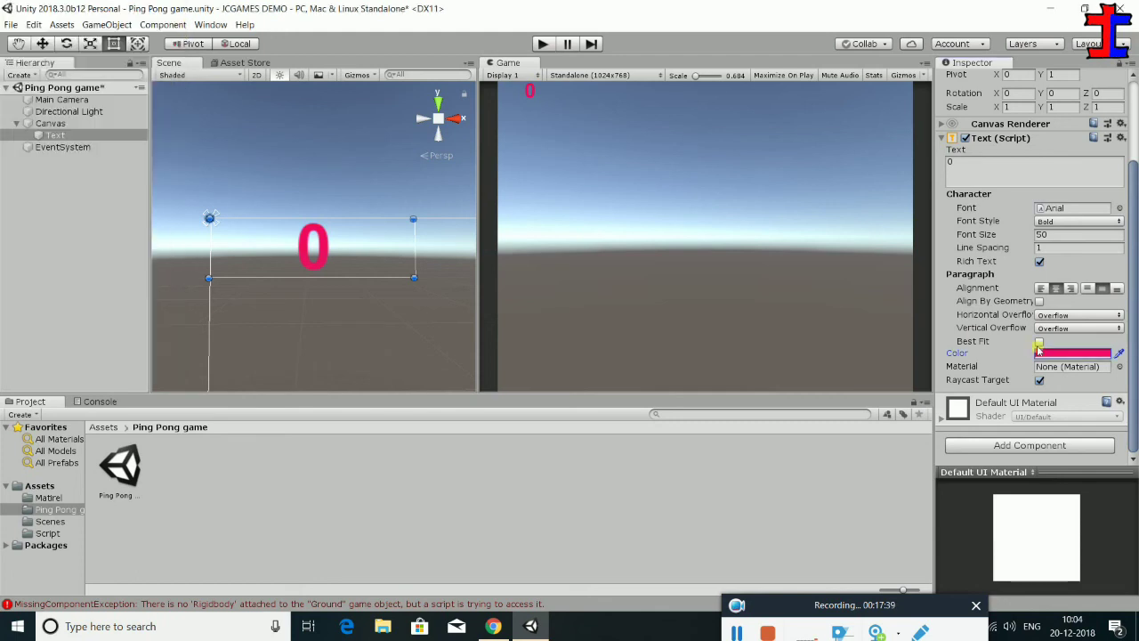
# Try the Ground, Player, Default-Particle and Default-Line materials on the Text component, and reset its material to None
pyautogui.click(1120, 365)
pyautogui.click(717, 130)
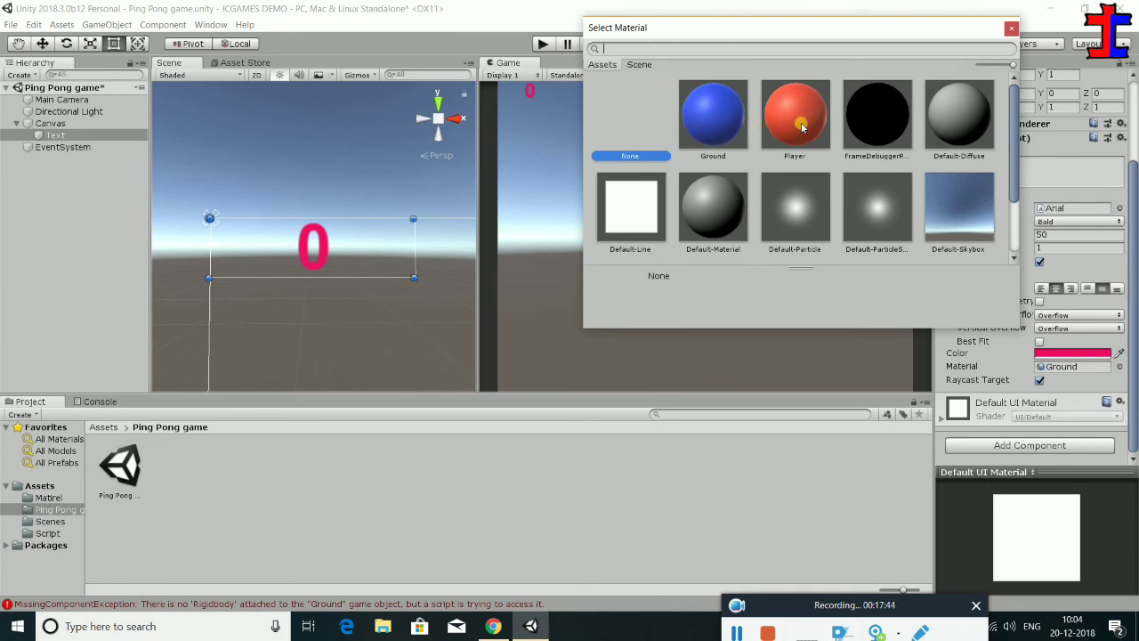
pyautogui.click(801, 127)
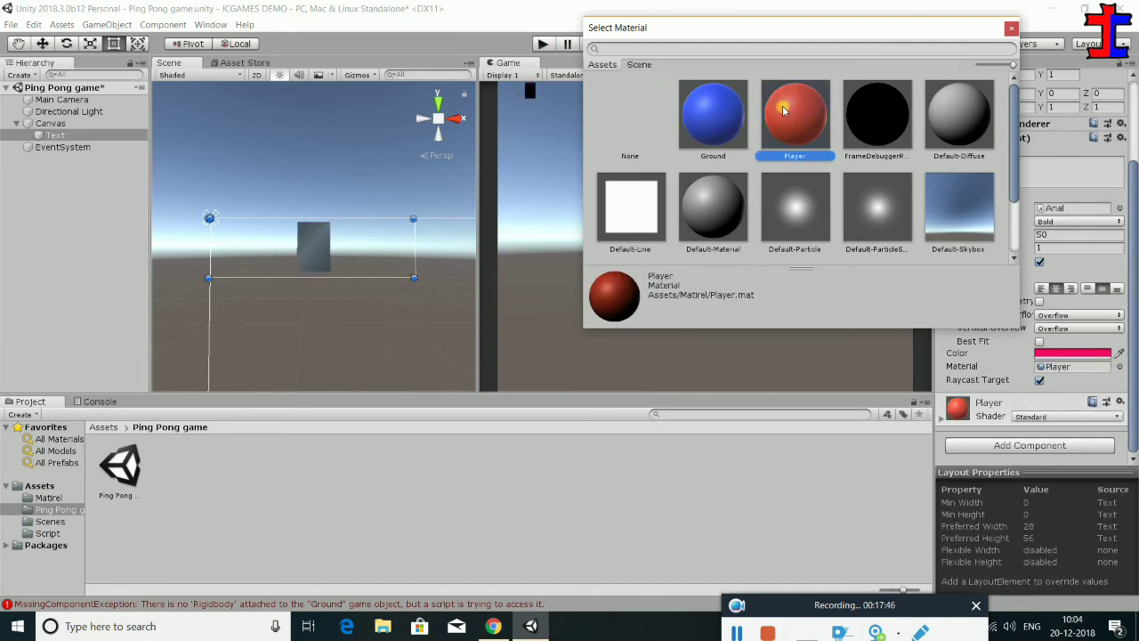
pyautogui.click(712, 120)
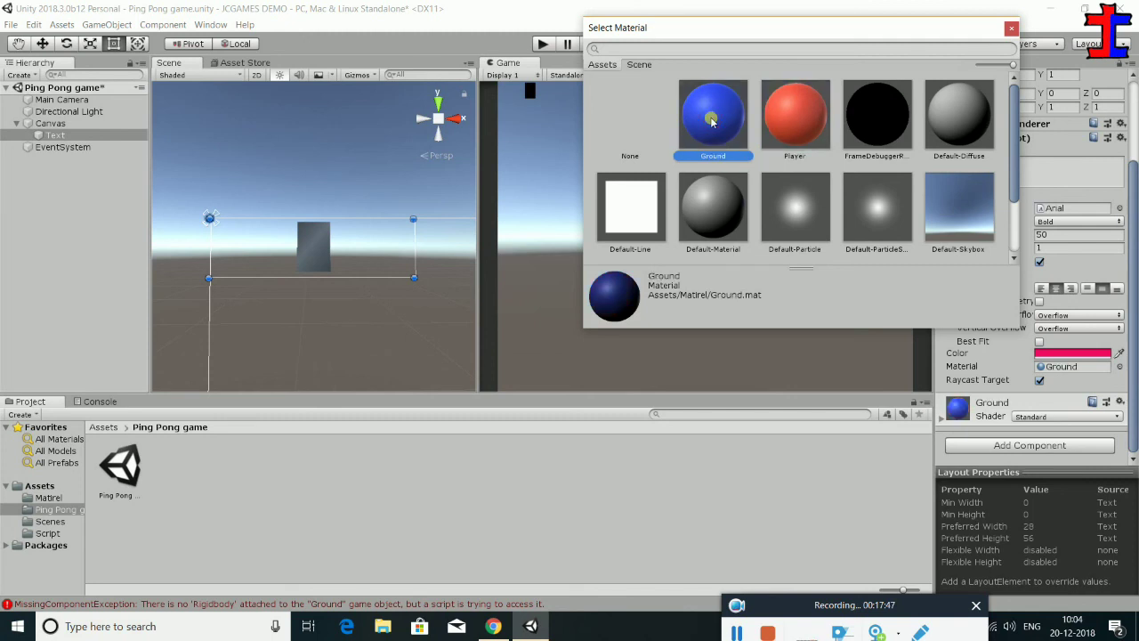
pyautogui.click(728, 198)
pyautogui.click(783, 203)
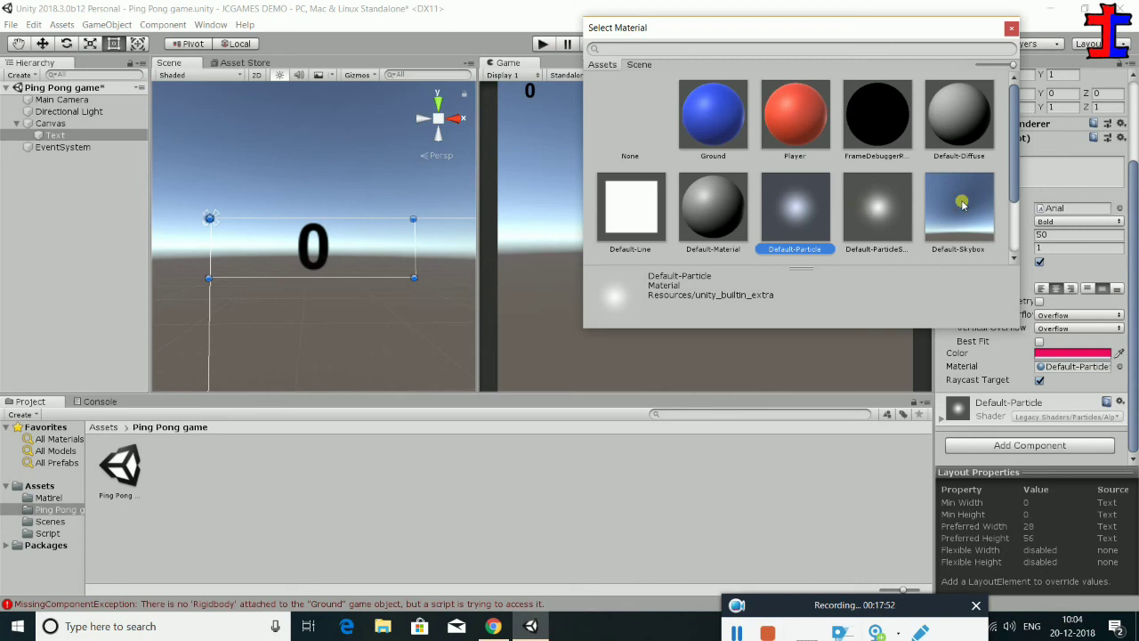
pyautogui.click(867, 215)
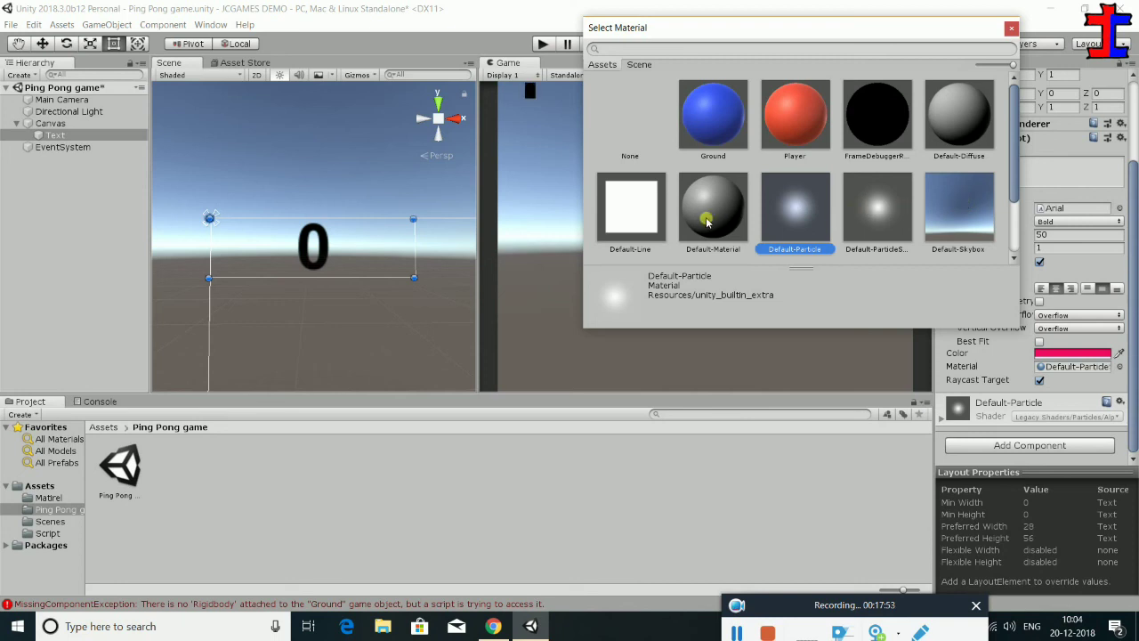
pyautogui.click(647, 221)
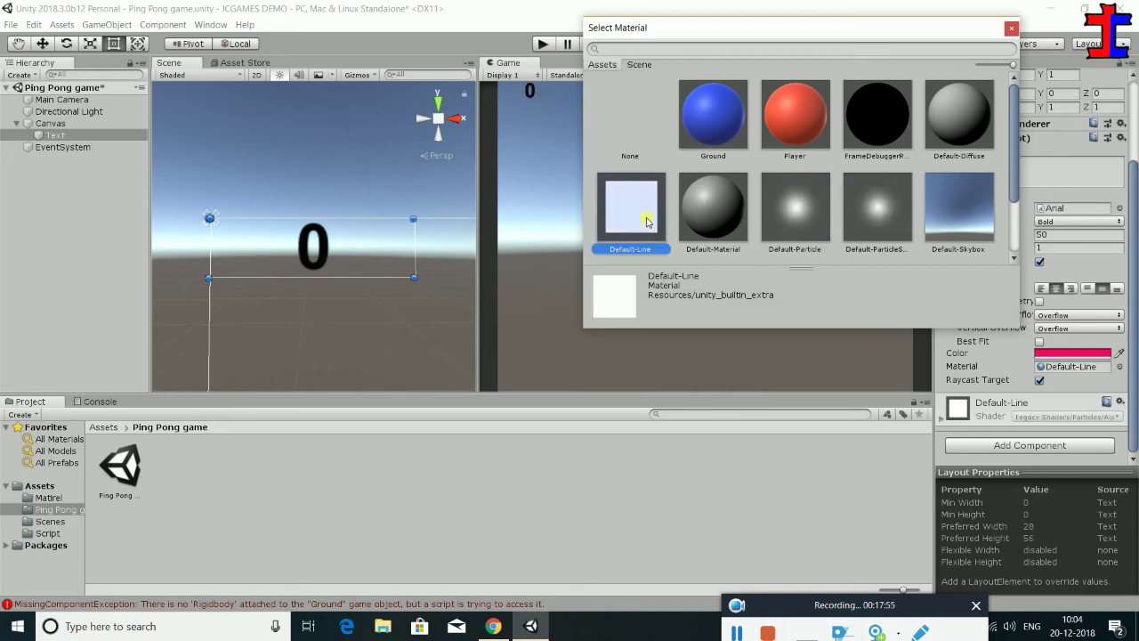
pyautogui.click(627, 127)
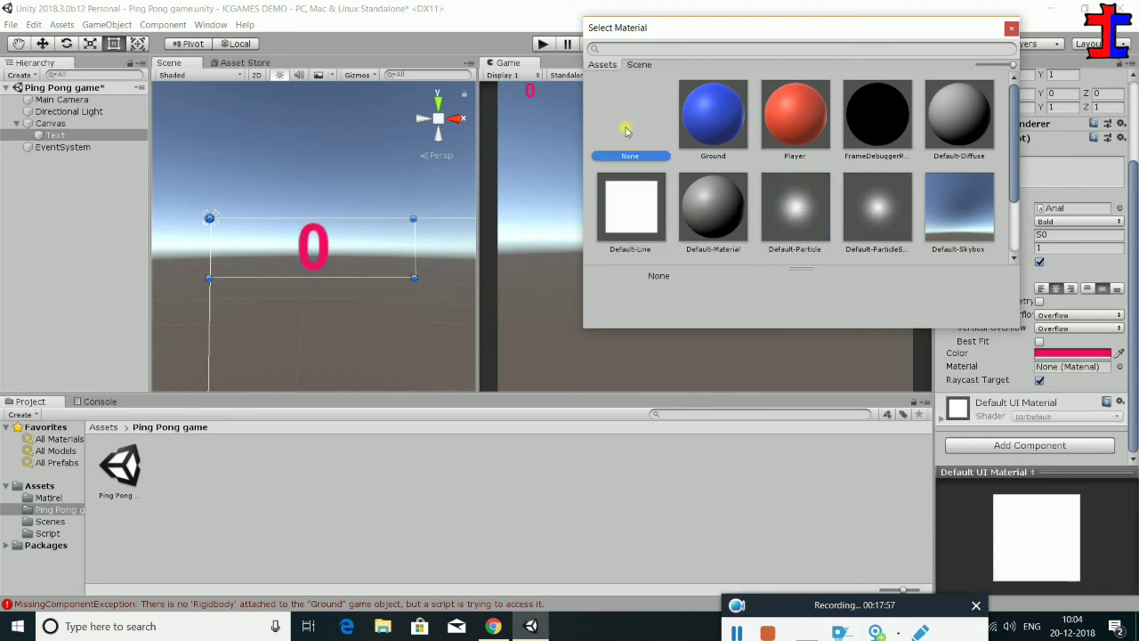
pyautogui.click(1012, 30)
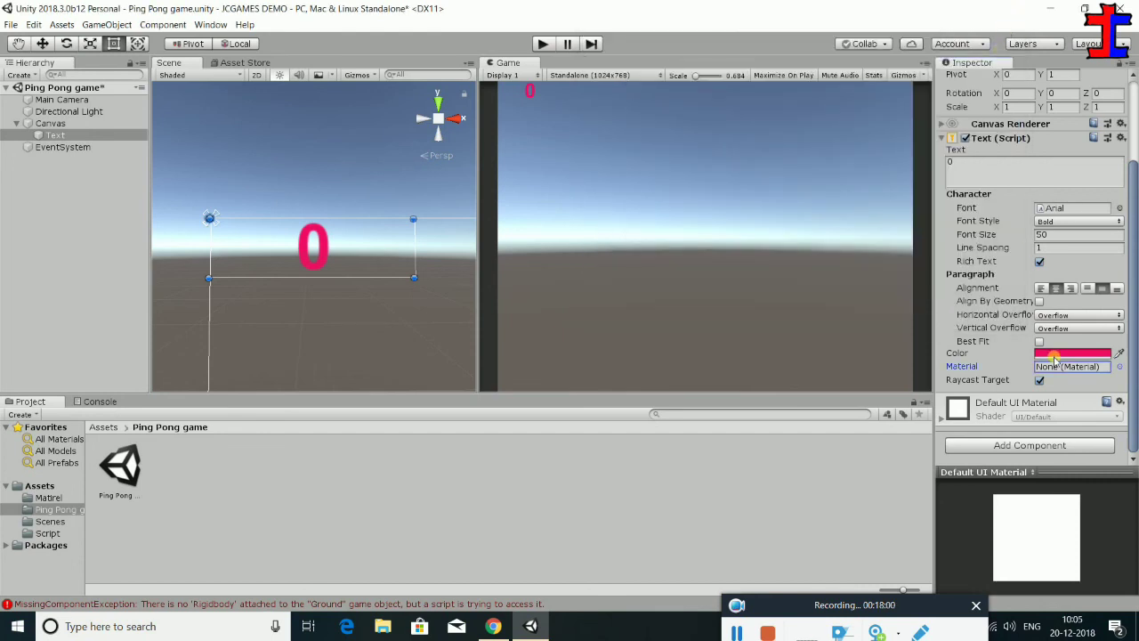
# Examine the fonts available for the Text component among the project assets and the scene, keeping Arial
pyautogui.scroll(3, 1055, 358)
pyautogui.scroll(-1, 1055, 359)
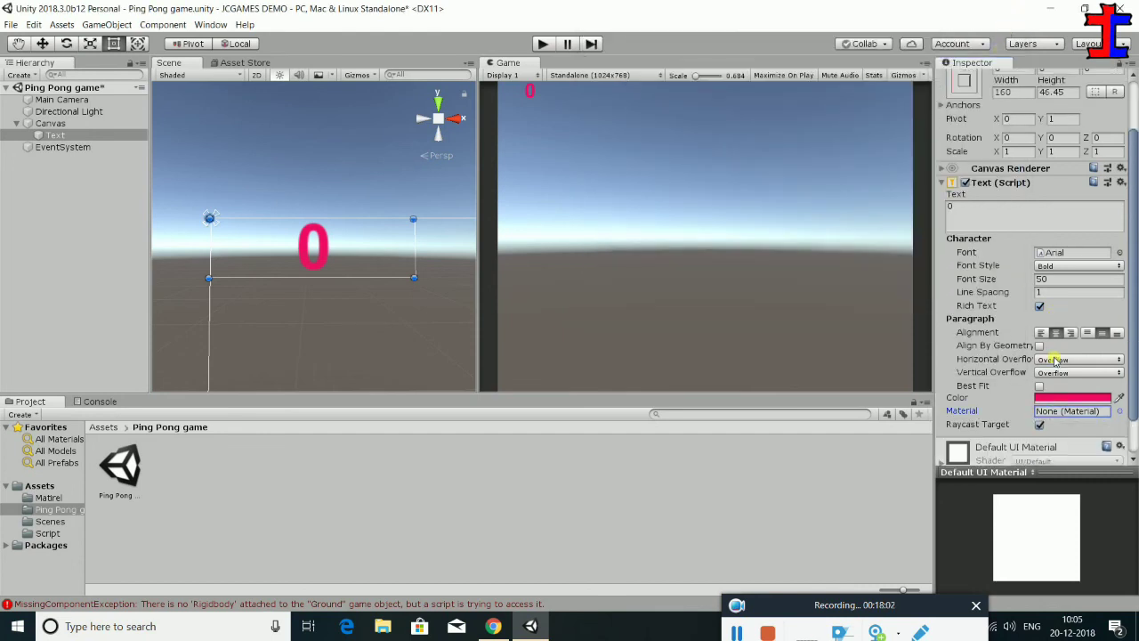
pyautogui.click(1121, 254)
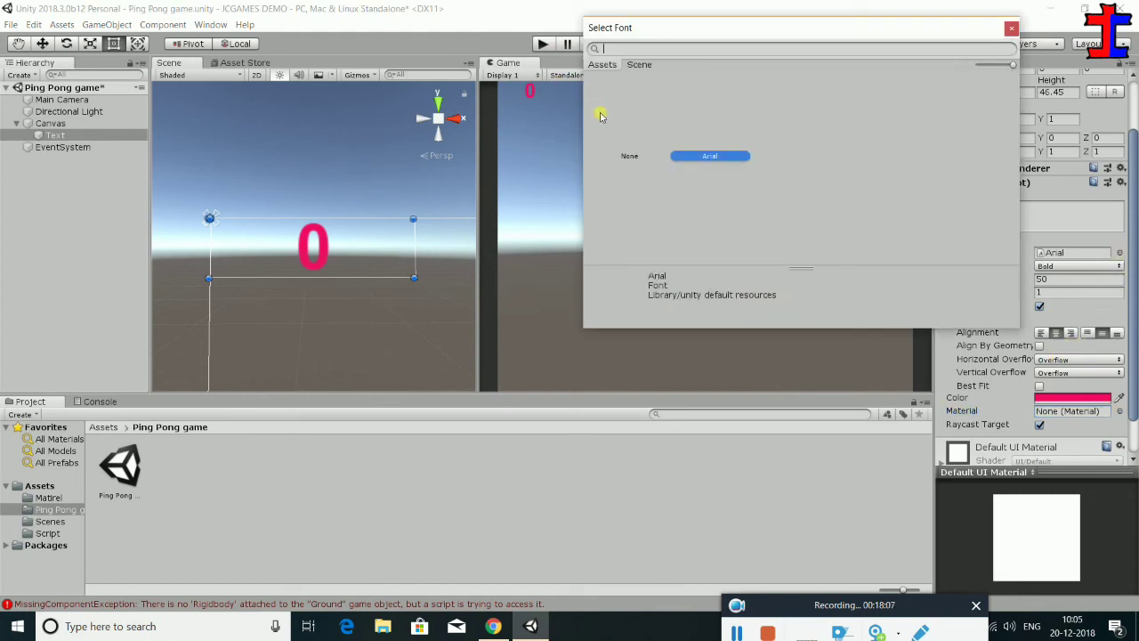
pyautogui.click(638, 64)
pyautogui.click(605, 65)
pyautogui.moveTo(1015, 67); pyautogui.dragTo(980, 64)
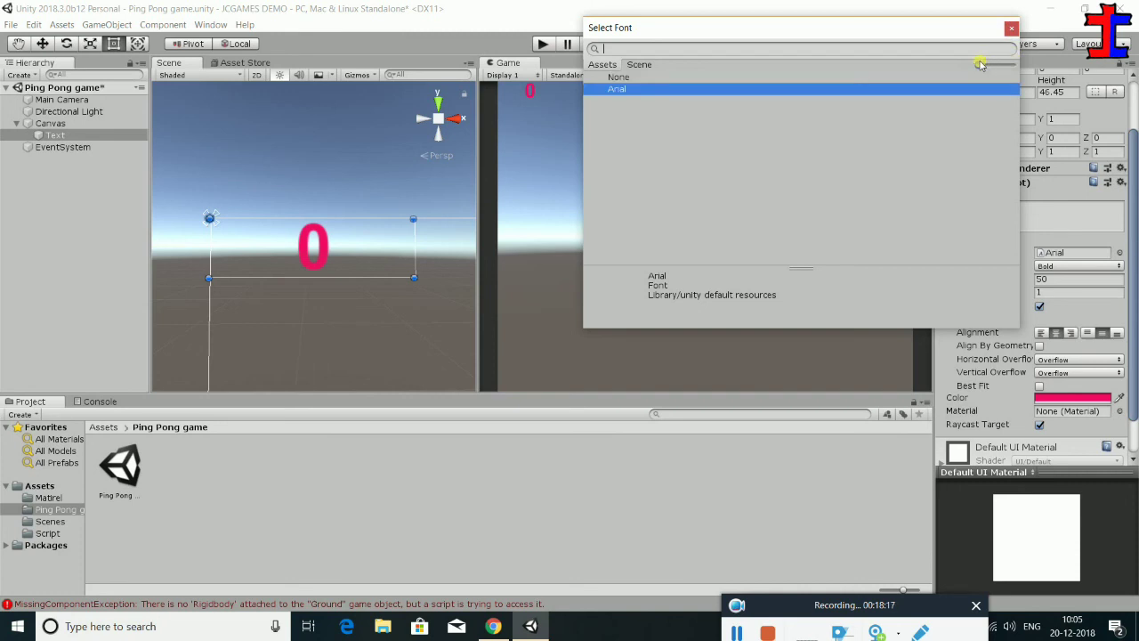
pyautogui.moveTo(968, 65)
pyautogui.mouseDown()
pyautogui.moveTo(1006, 67)
pyautogui.moveTo(979, 70)
pyautogui.mouseUp()
pyautogui.click(1011, 28)
pyautogui.scroll(-2, 1022, 301)
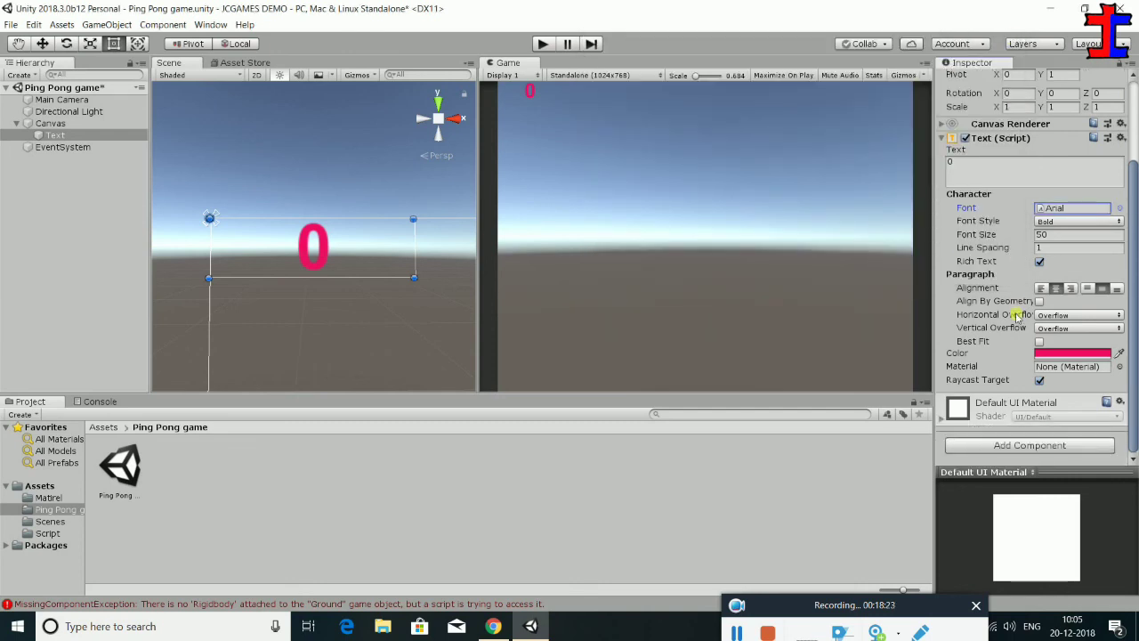
pyautogui.scroll(3, 1019, 317)
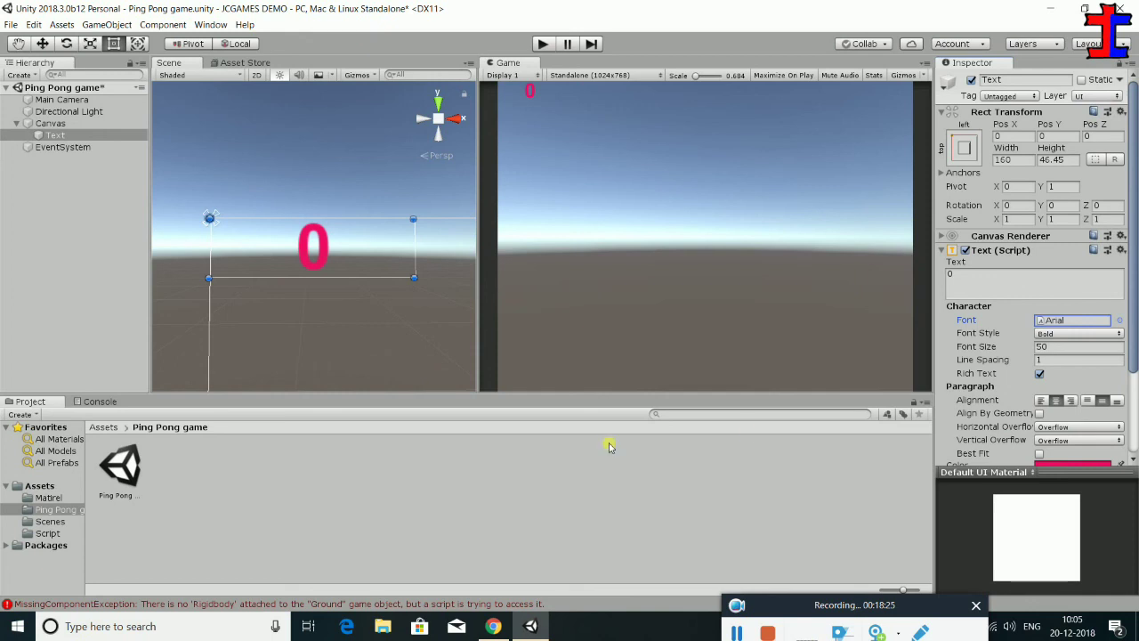
# Examine the EventSystem object's component settings alongside those of the Canvas's Text object
pyautogui.scroll(-2, 330, 228)
pyautogui.scroll(-8, 338, 254)
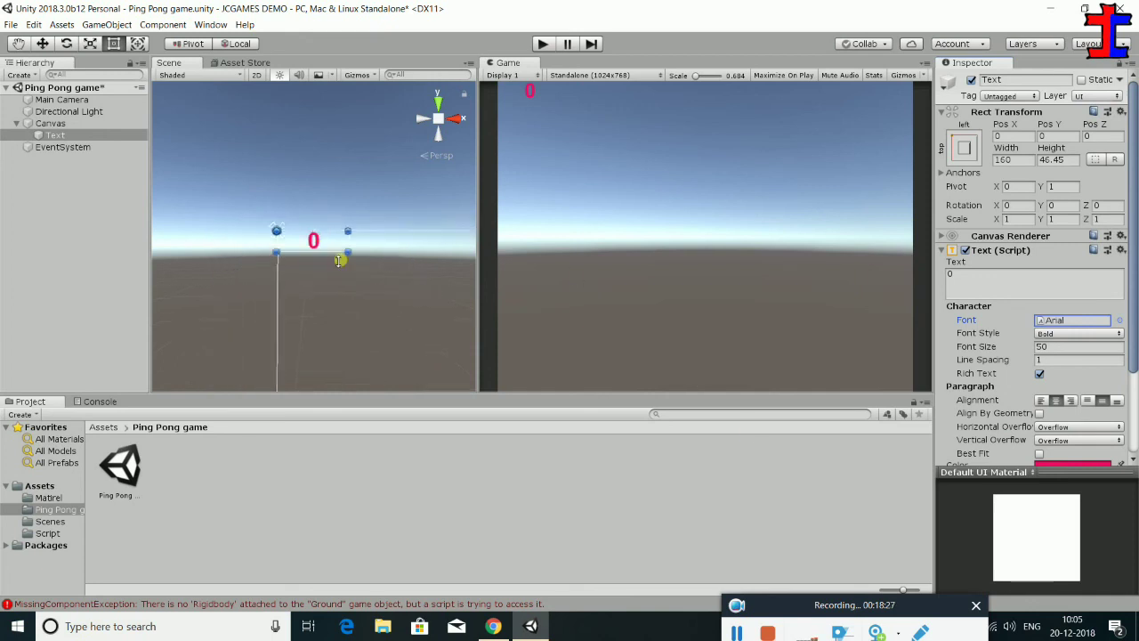
pyautogui.scroll(6, 356, 253)
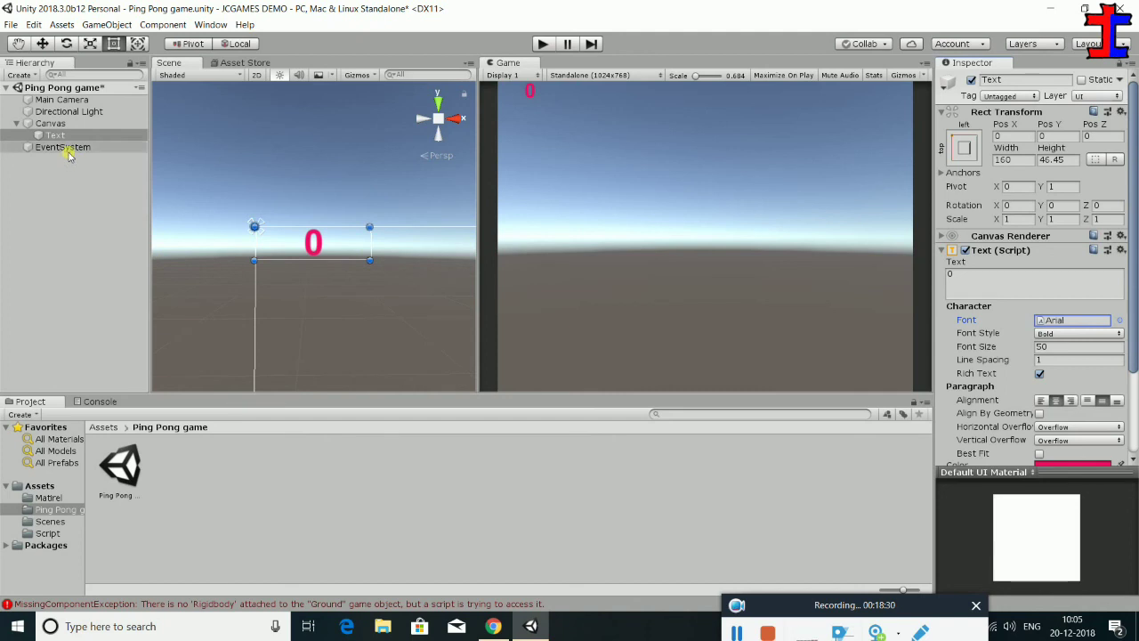
pyautogui.click(68, 149)
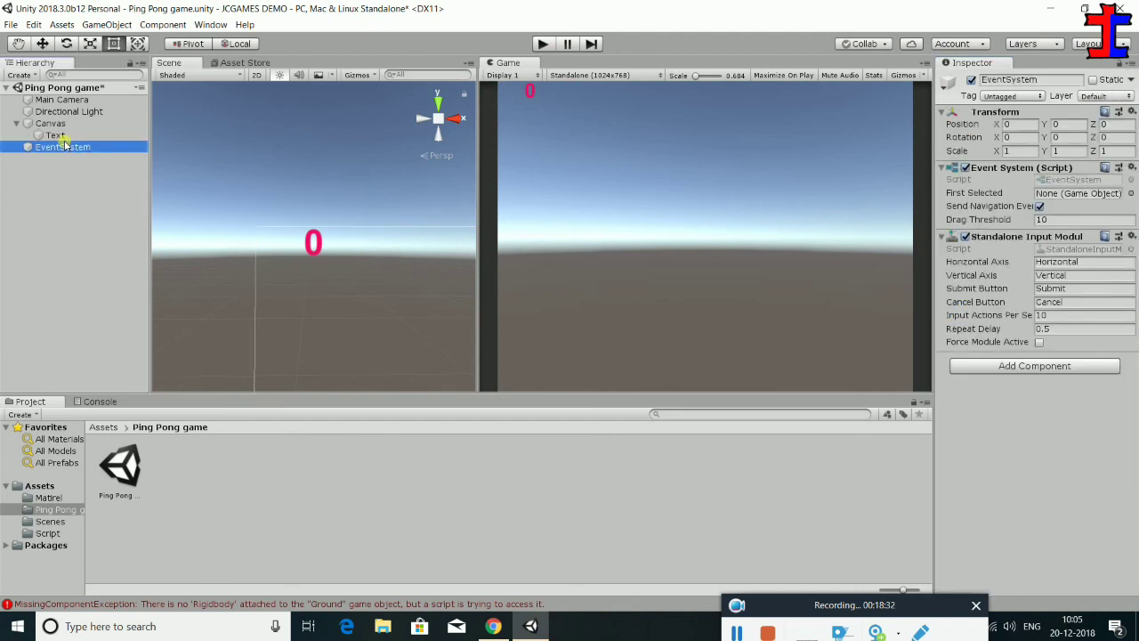
pyautogui.click(63, 136)
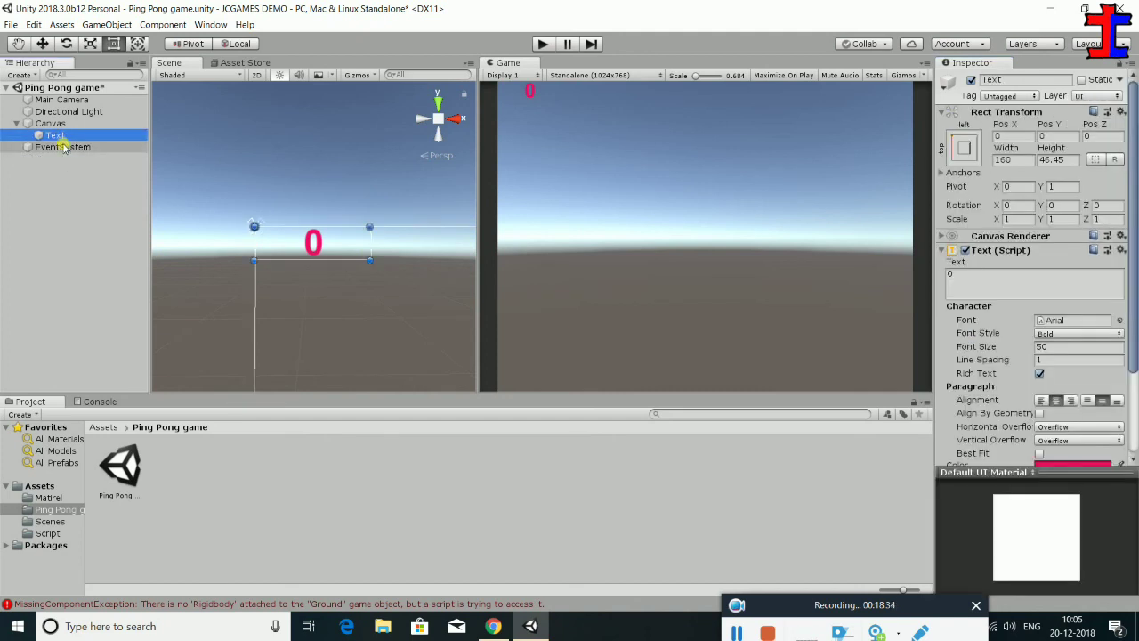
pyautogui.click(63, 147)
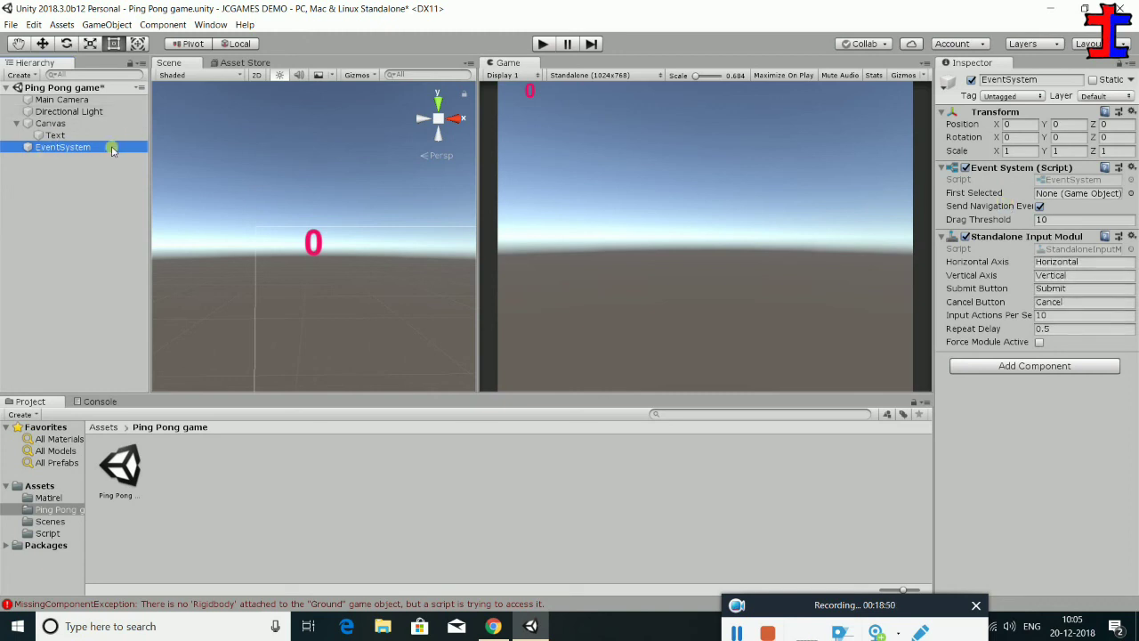
pyautogui.scroll(-5, 397, 248)
pyautogui.scroll(1, 399, 253)
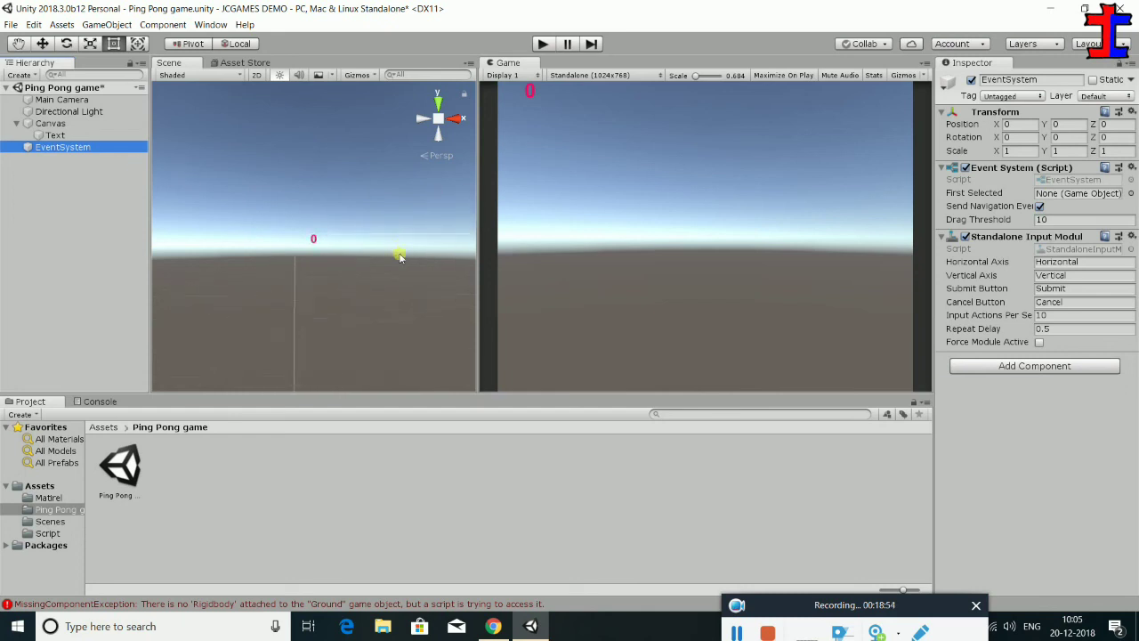
pyautogui.moveTo(412, 257); pyautogui.dragTo(319, 165, button='middle')
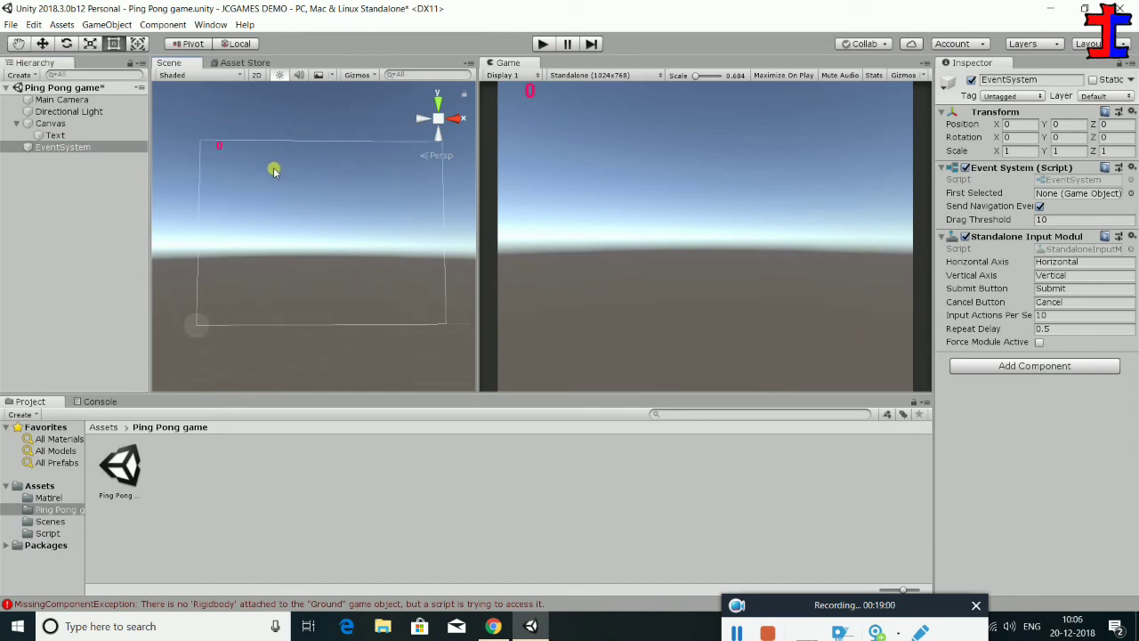
pyautogui.moveTo(810, 608); pyautogui.dragTo(787, 526)
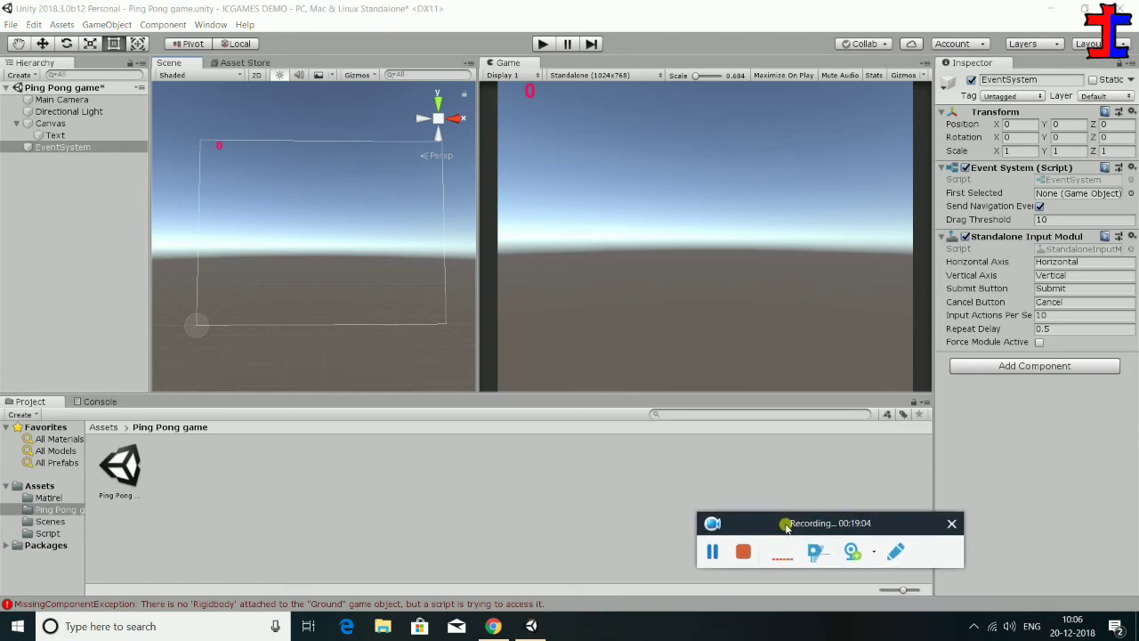